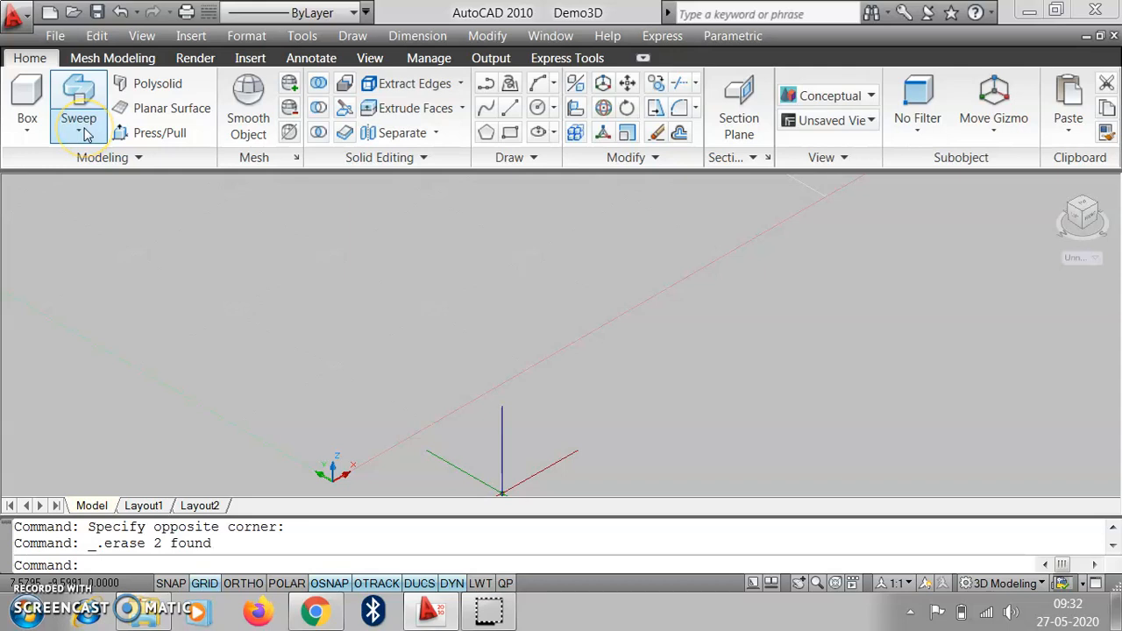
# Draw a circle with a radius of about 8.4 units on the ground plane as the loft's base cross section
pyautogui.click(85, 130)
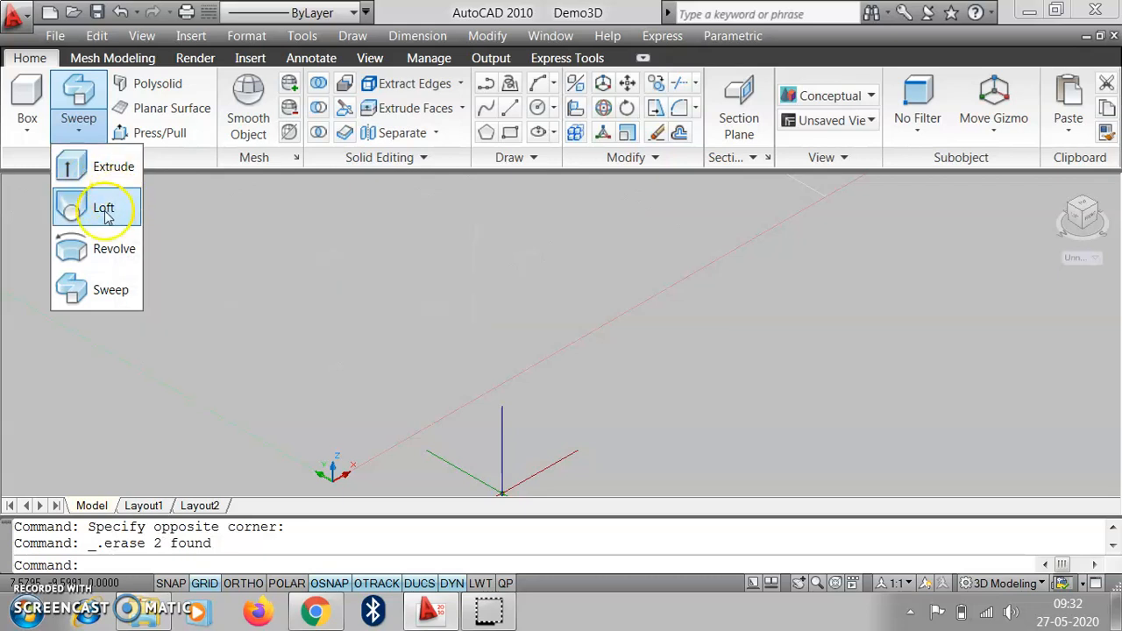
pyautogui.click(108, 207)
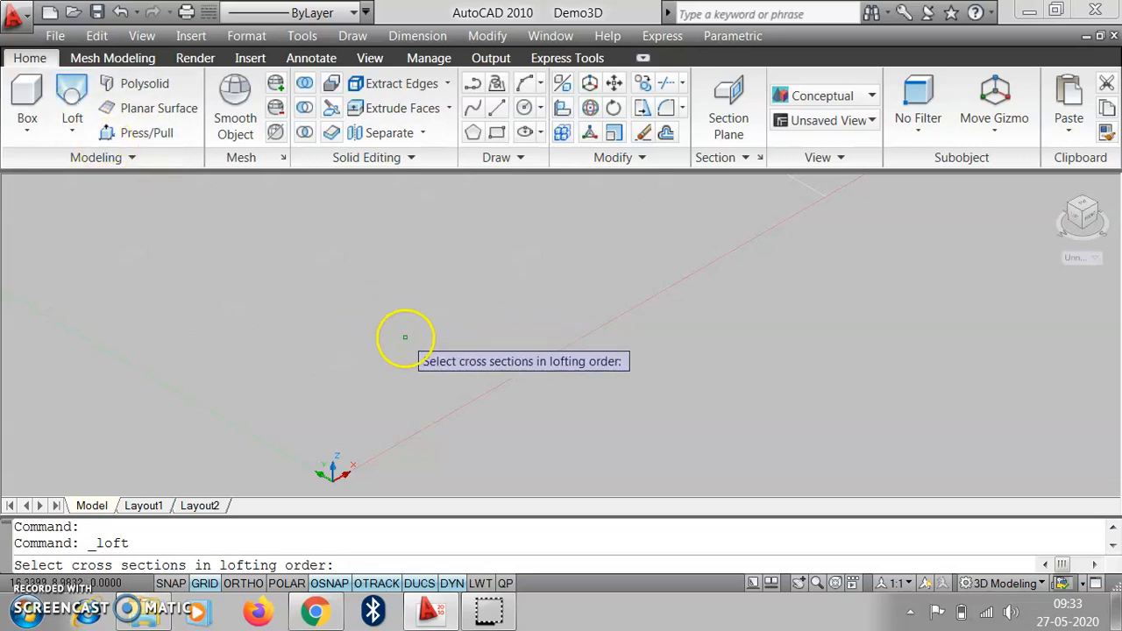
pyautogui.click(524, 108)
pyautogui.click(376, 374)
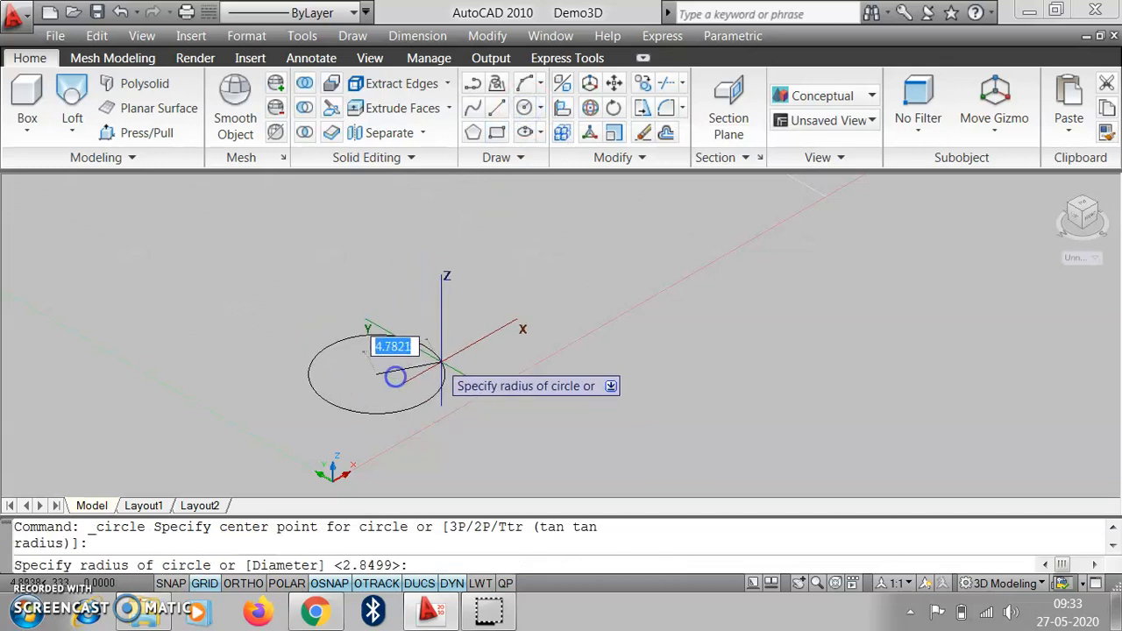
pyautogui.click(459, 352)
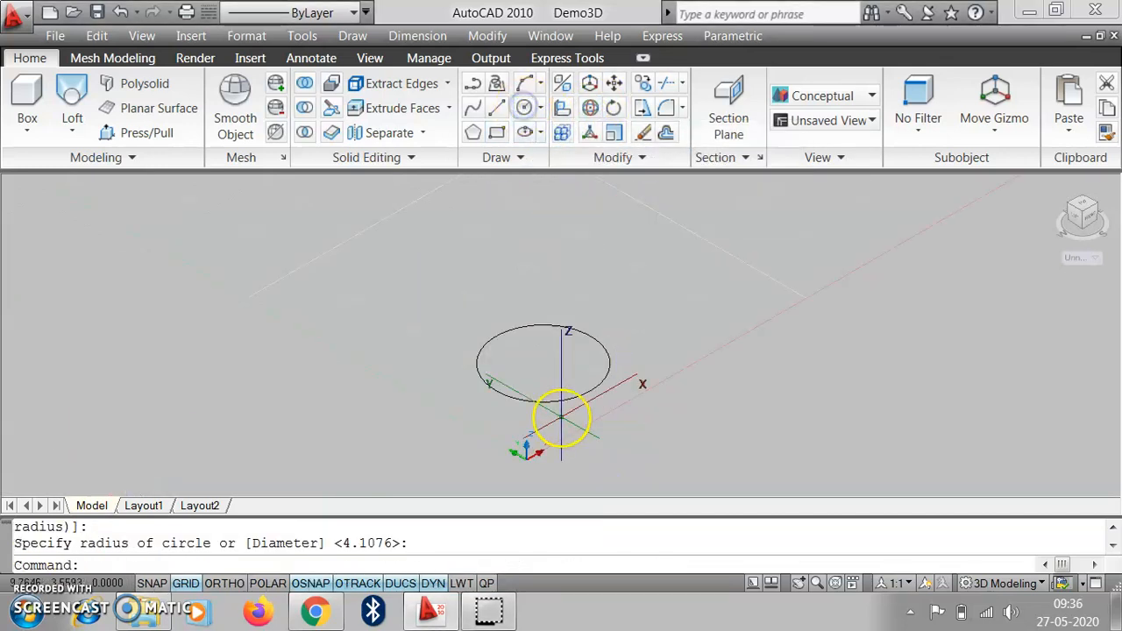
# Draw a smaller circle with a radius of about 4 units inside the base circle, near its centre
pyautogui.click(538, 362)
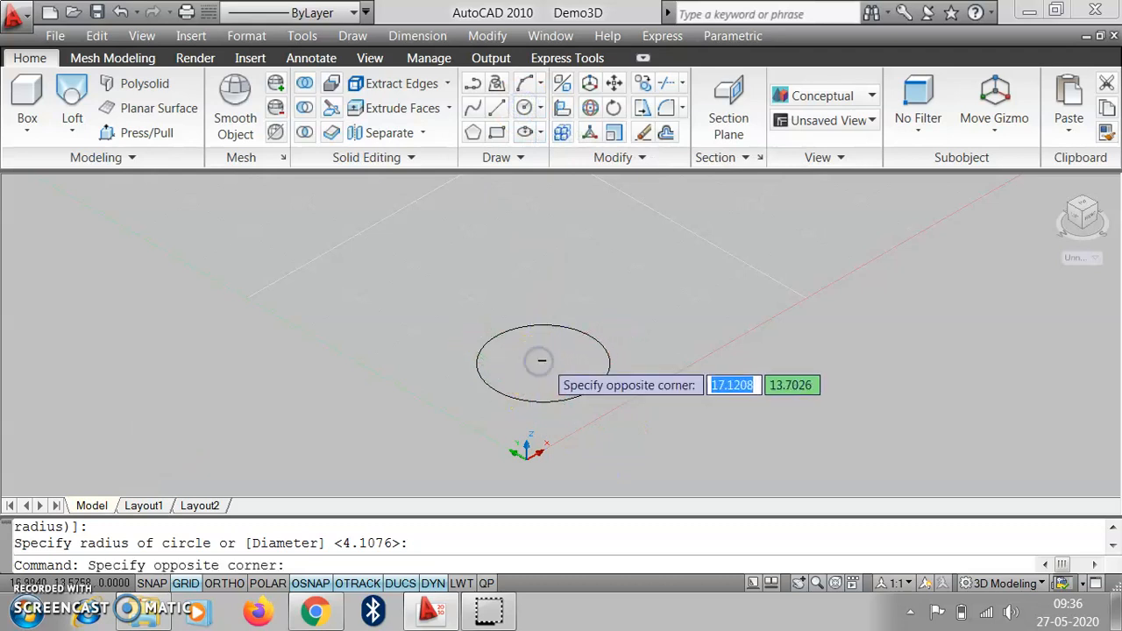
pyautogui.click(521, 112)
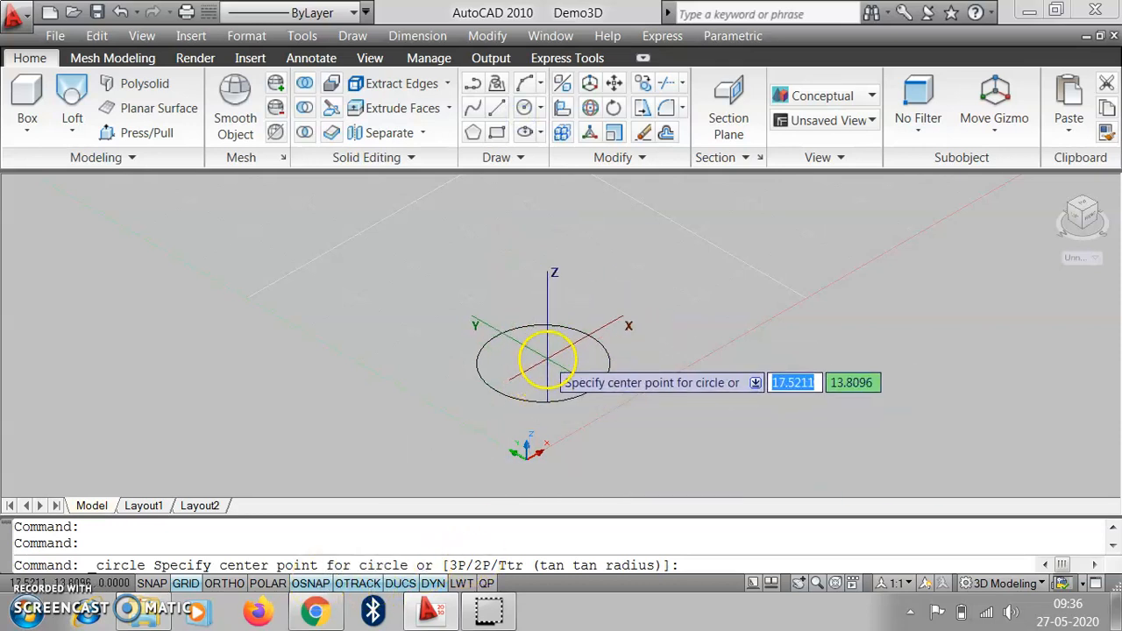
pyautogui.click(546, 358)
pyautogui.press('Return')
# Raise the small inner circle straight up along the Z axis above the base circle
pyautogui.scroll(3, 548, 352)
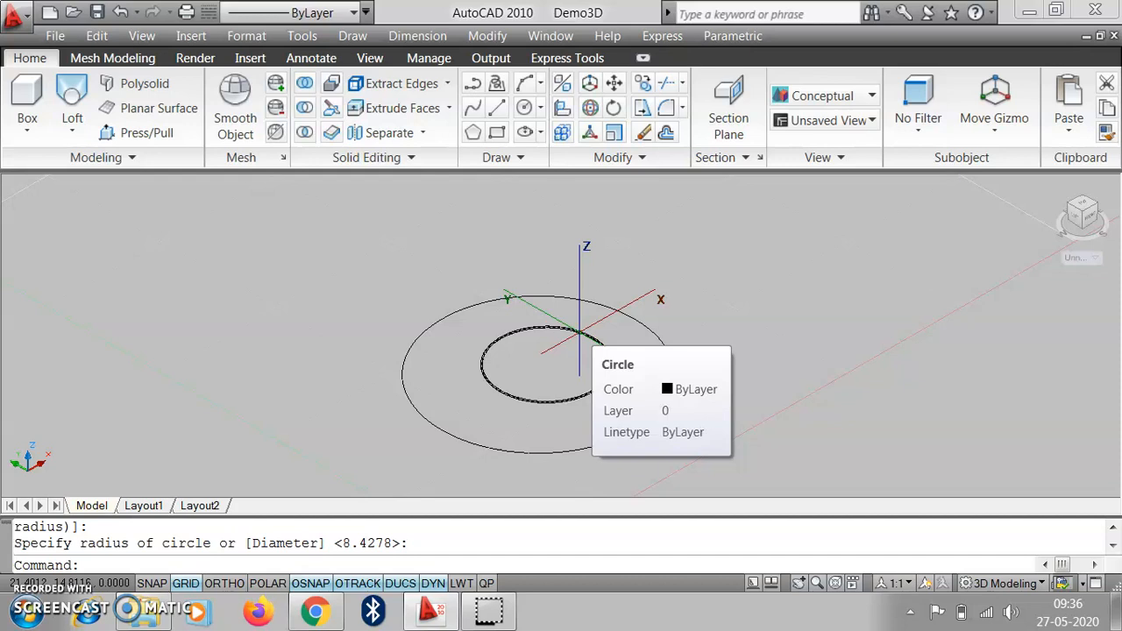
pyautogui.click(578, 331)
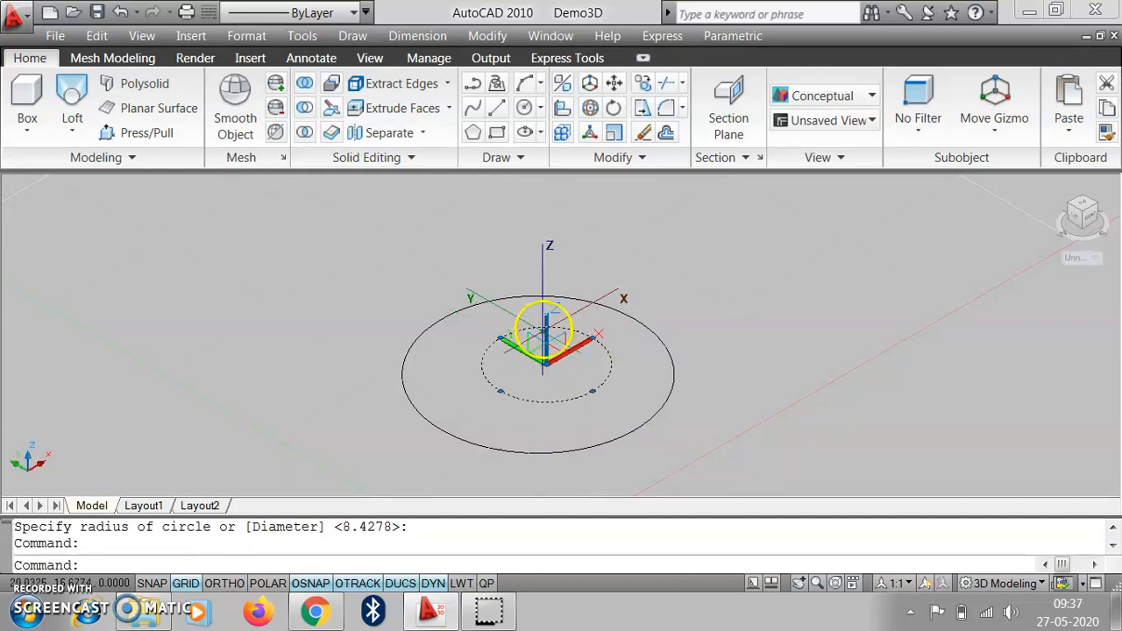
pyautogui.click(550, 337)
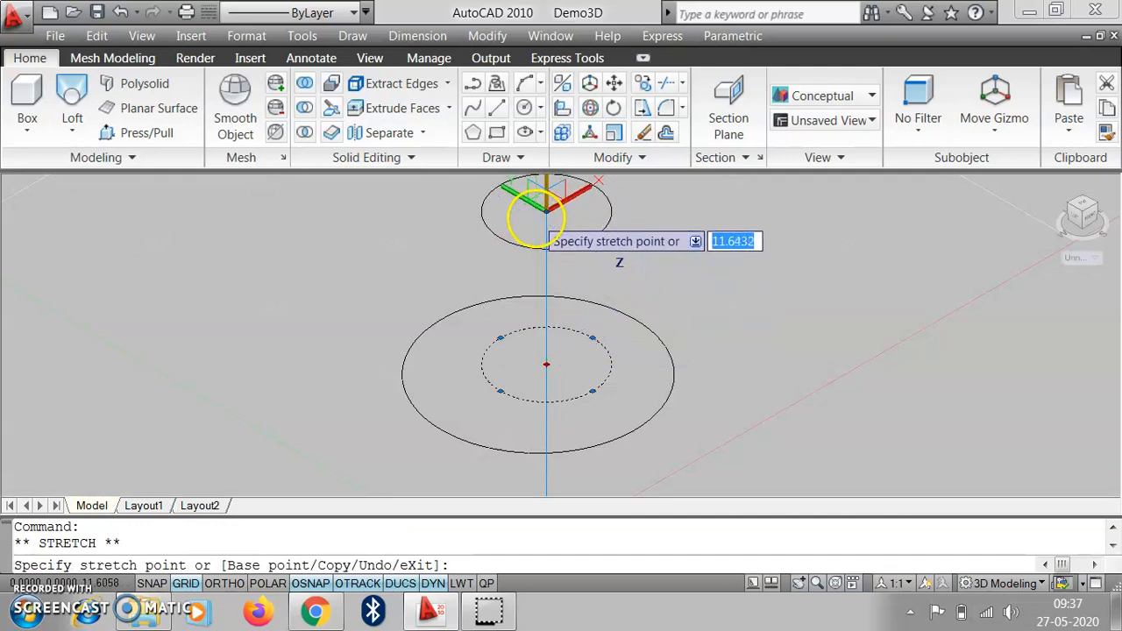
pyautogui.click(535, 266)
pyautogui.scroll(-2, 539, 423)
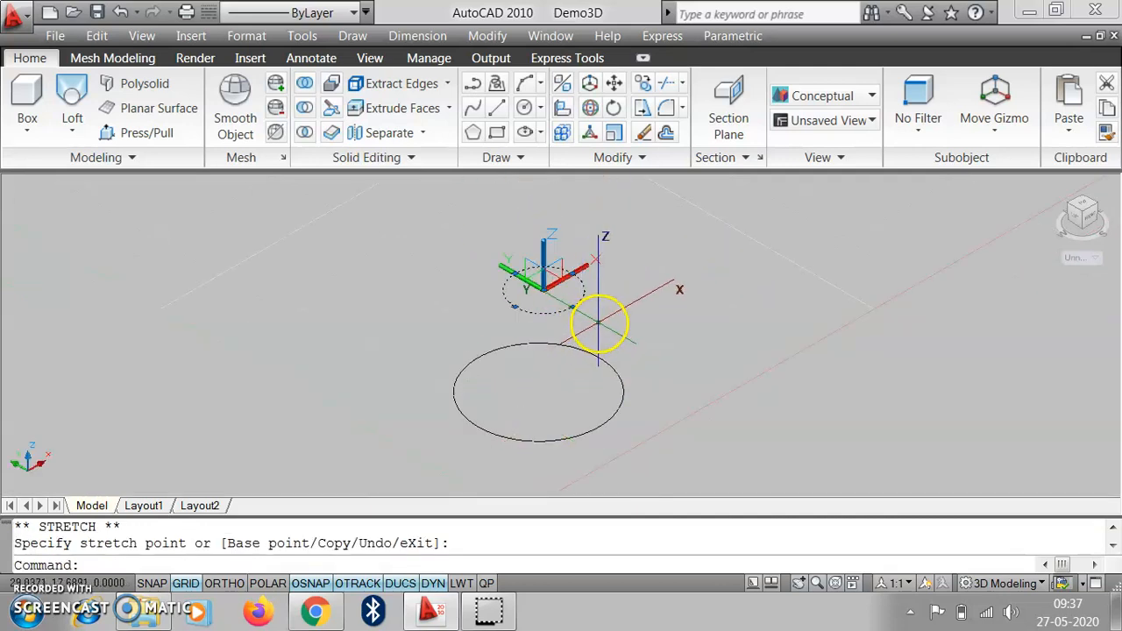
# Draw a third circle with a radius of about 5.8 units around the base circle's centre
pyautogui.click(523, 109)
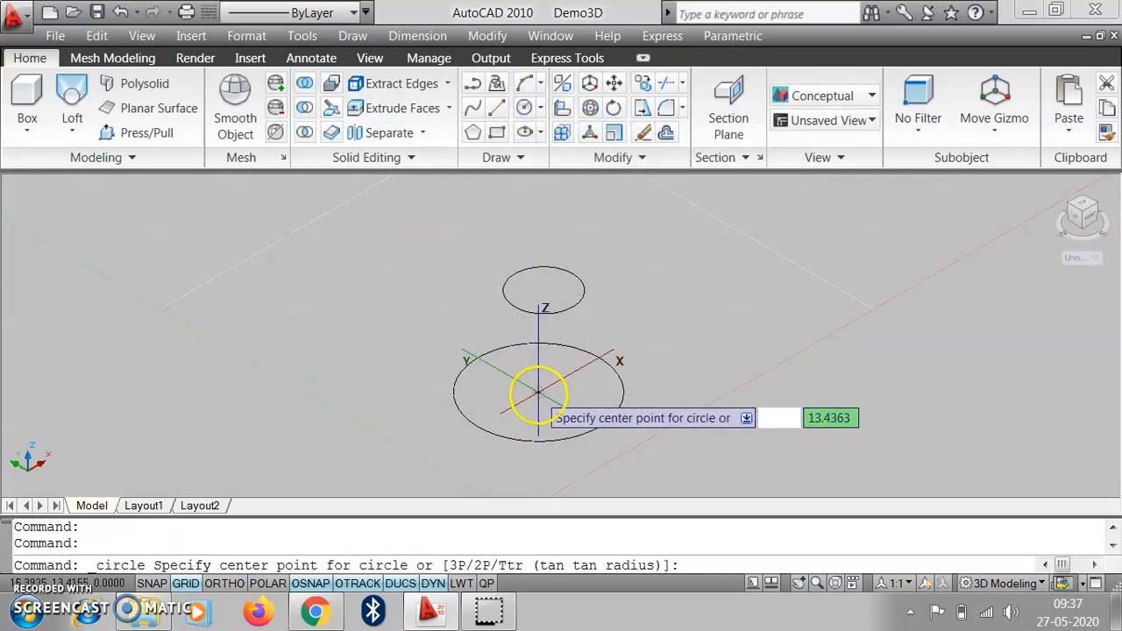
pyautogui.click(534, 394)
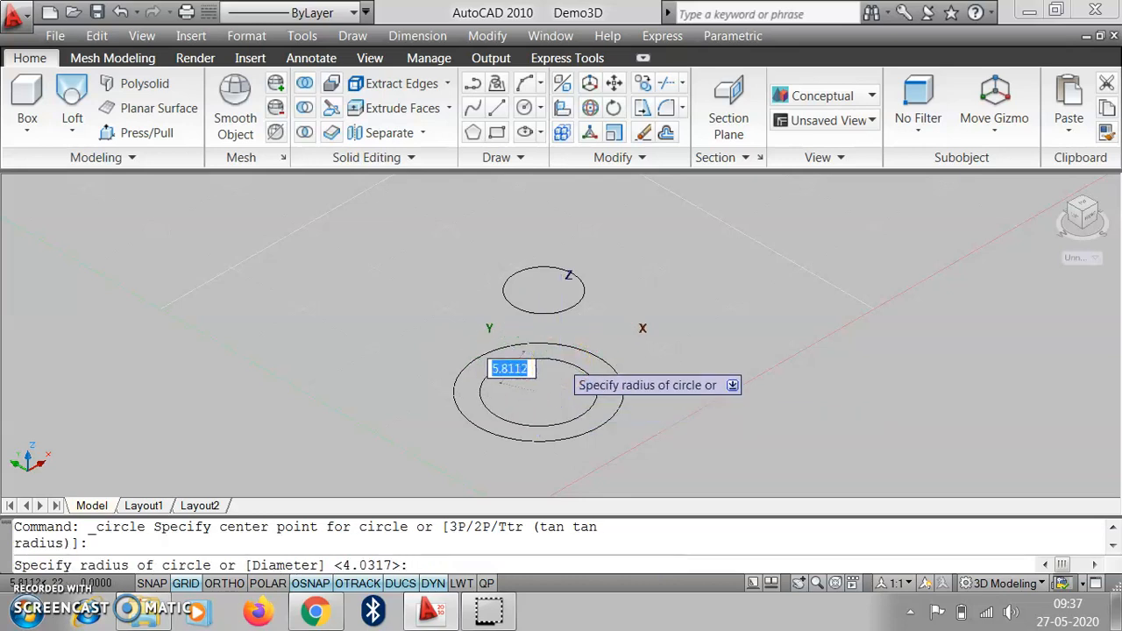
pyautogui.click(561, 363)
# Raise the third circle about 24.4 units along the Z axis, above the small circle
pyautogui.click(588, 373)
pyautogui.press('Escape')
pyautogui.click(589, 376)
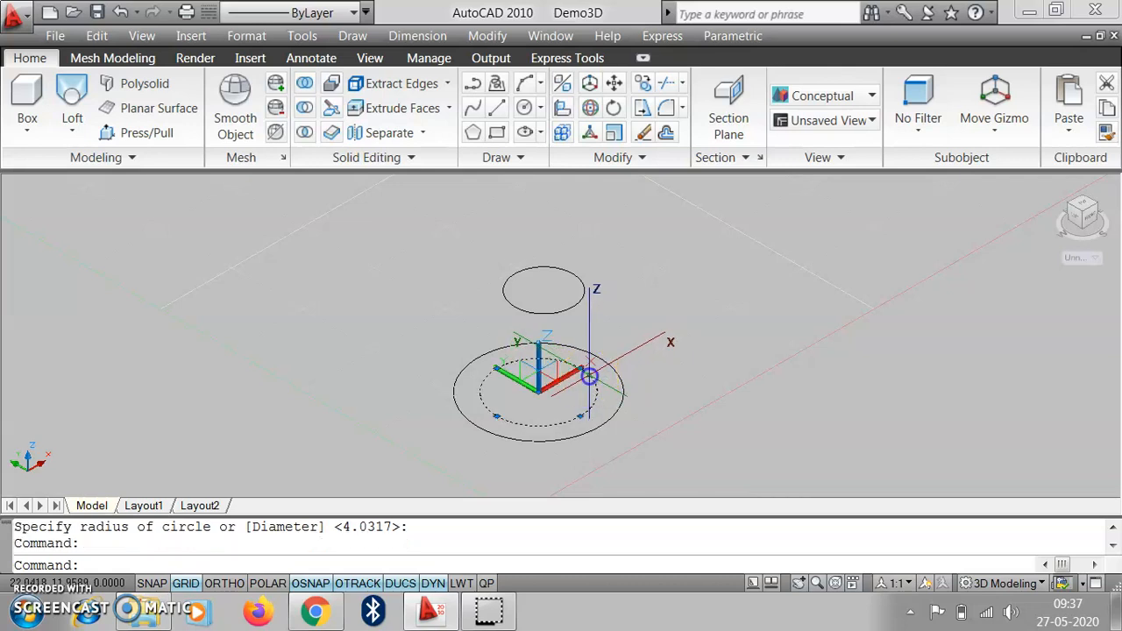
pyautogui.click(542, 350)
pyautogui.moveTo(539, 359); pyautogui.dragTo(538, 189)
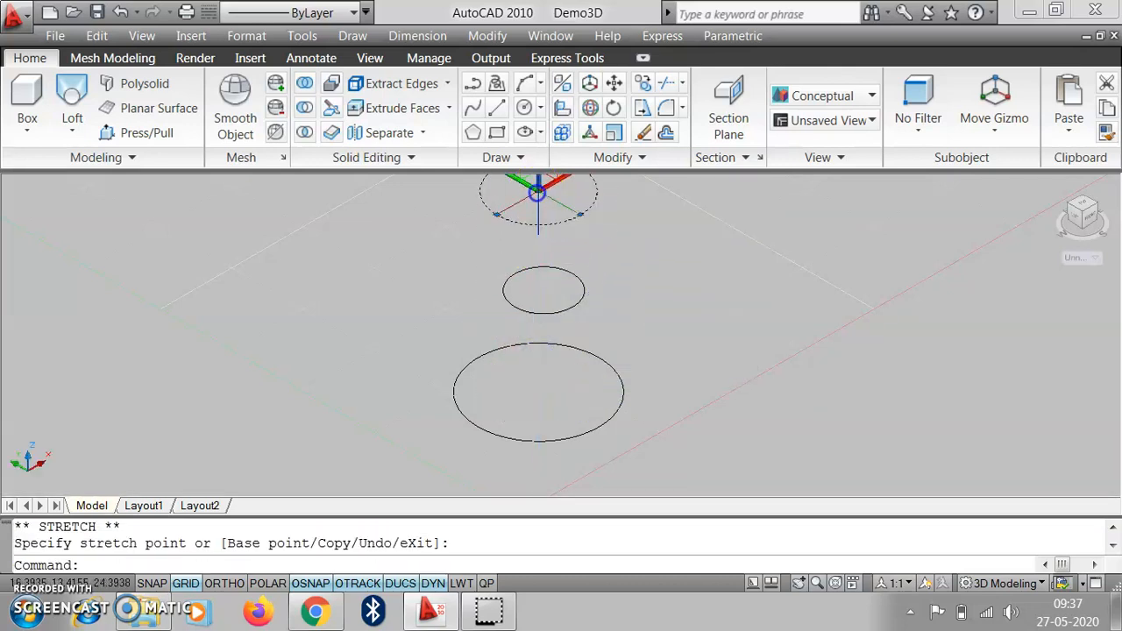
pyautogui.scroll(-4, 549, 418)
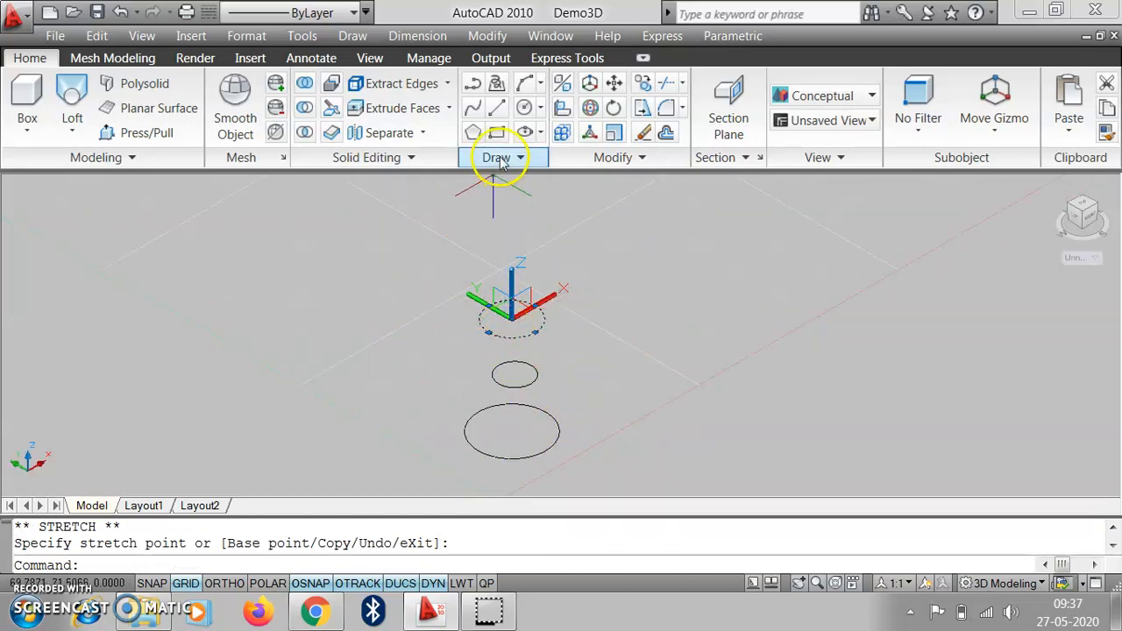
# Loft a solid through the three circles from bottom to top, using cross sections only and Smooth Fit
pyautogui.click(473, 132)
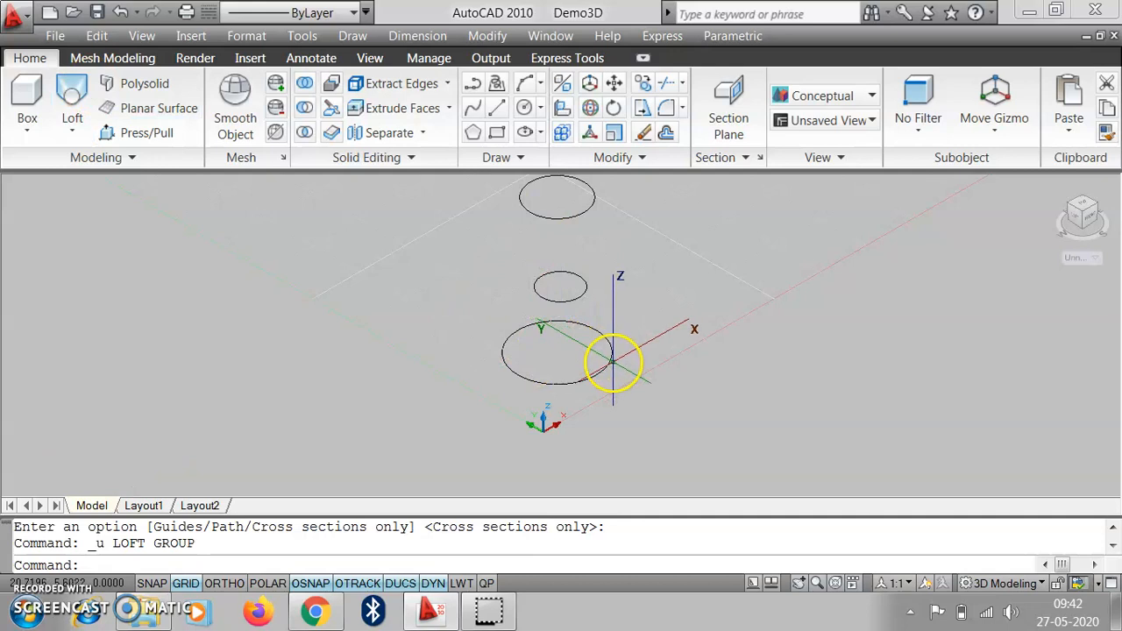
pyautogui.click(608, 360)
pyautogui.click(580, 295)
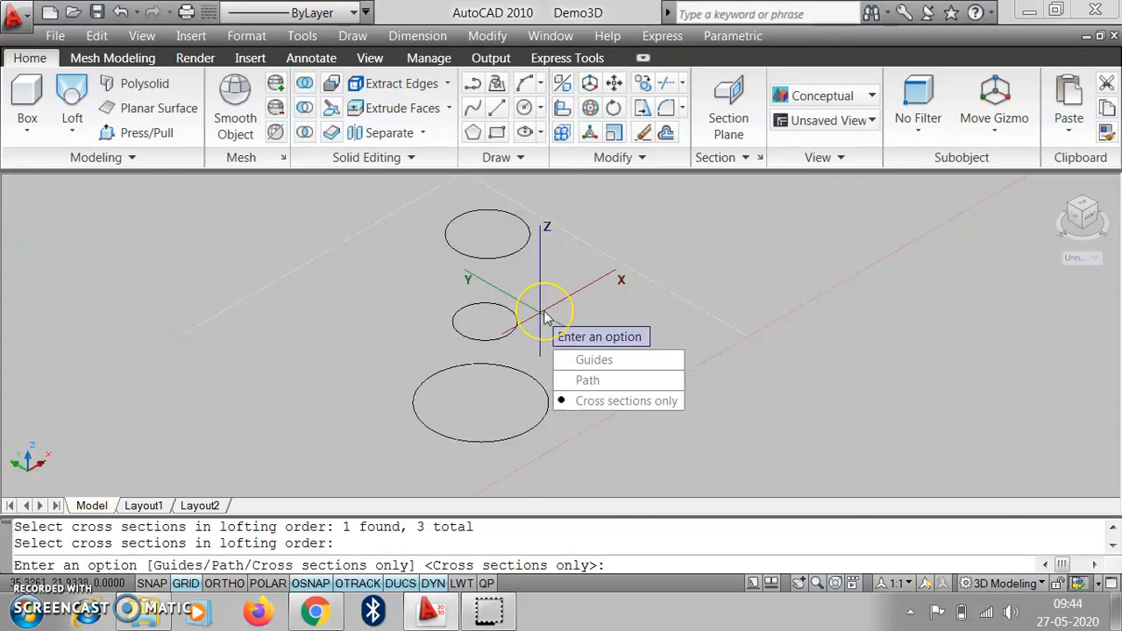
pyautogui.press('Return')
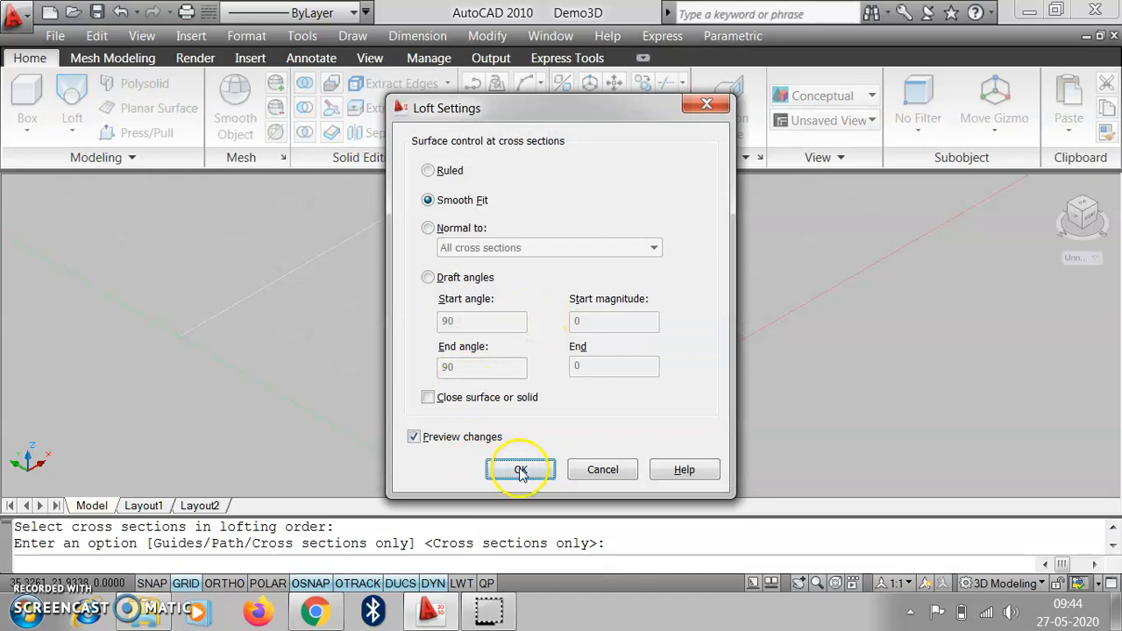
pyautogui.click(521, 472)
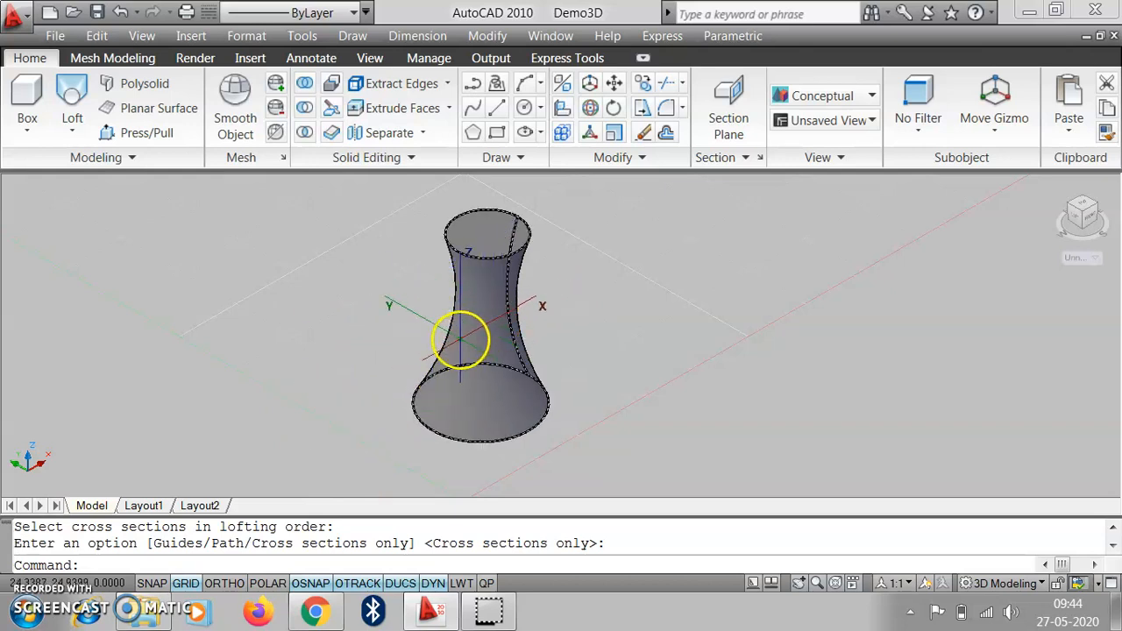
pyautogui.scroll(-4, 460, 340)
pyautogui.scroll(3, 564, 346)
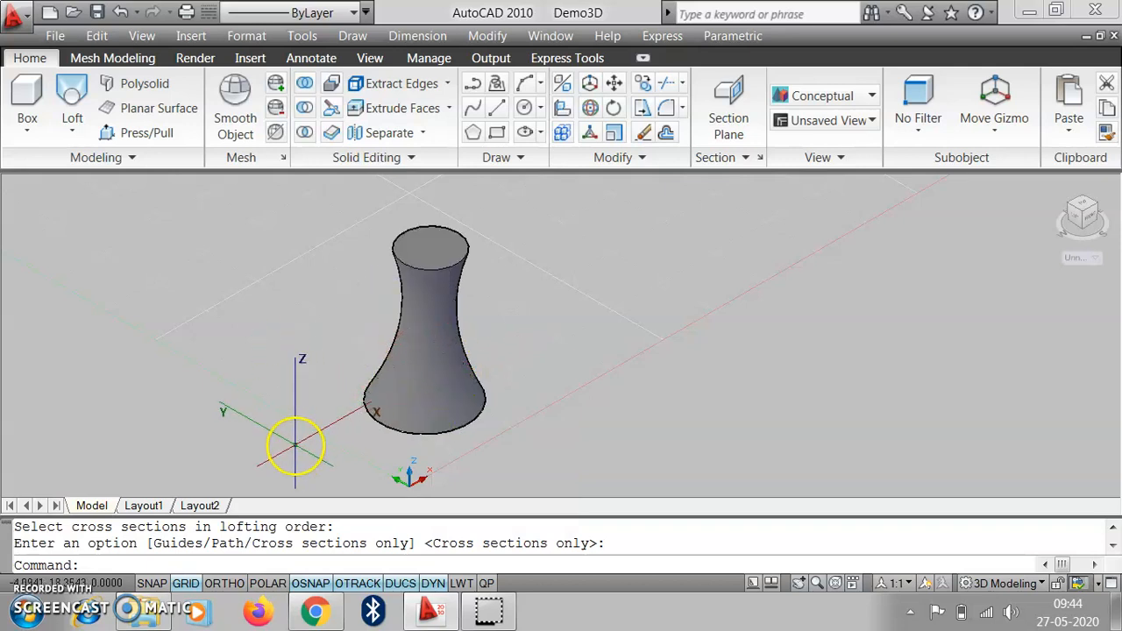
pyautogui.click(74, 131)
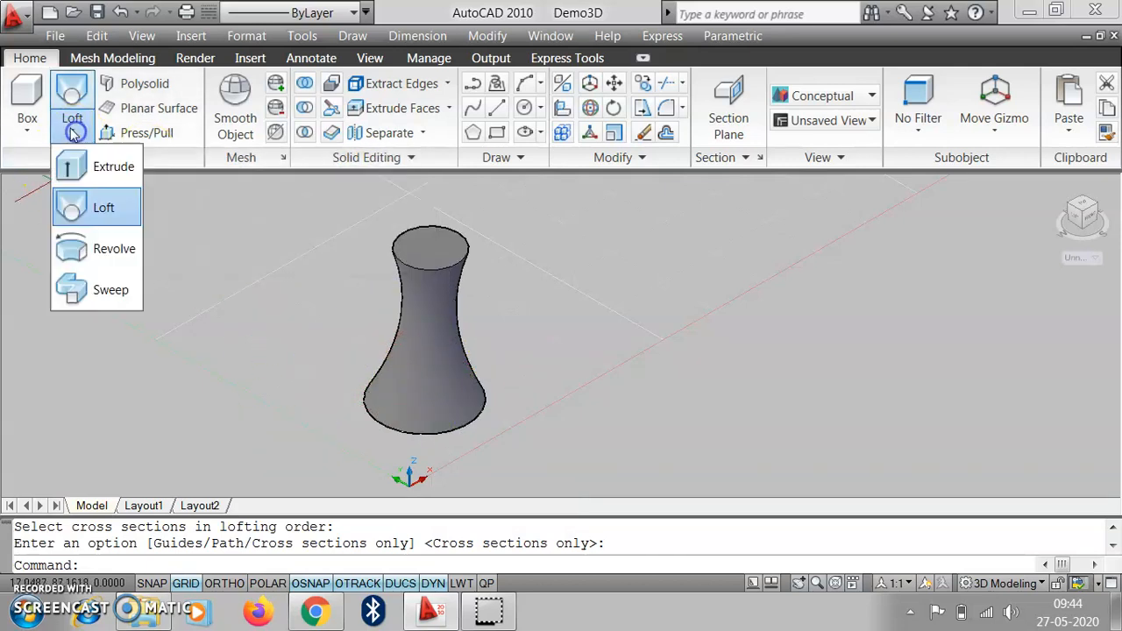
pyautogui.click(120, 257)
pyautogui.click(120, 255)
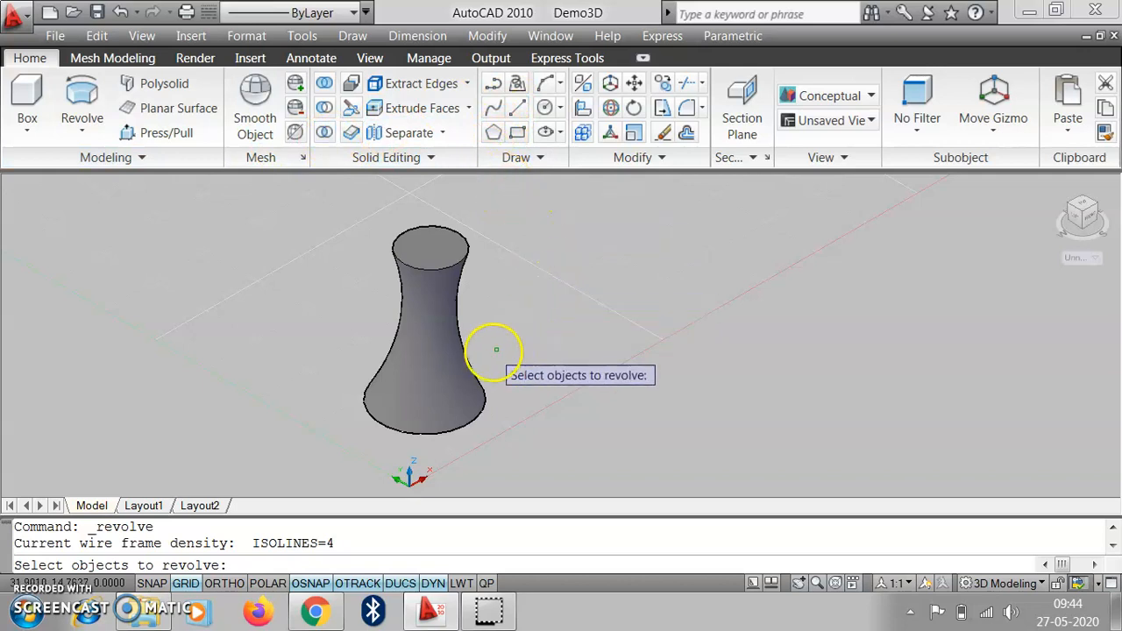
# Turn on Ortho and start a polyline profile beside the lofted solid with one long straight edge parallel to the Y axis
pyautogui.scroll(-4, 473, 360)
pyautogui.scroll(2, 597, 325)
pyautogui.scroll(2, 597, 325)
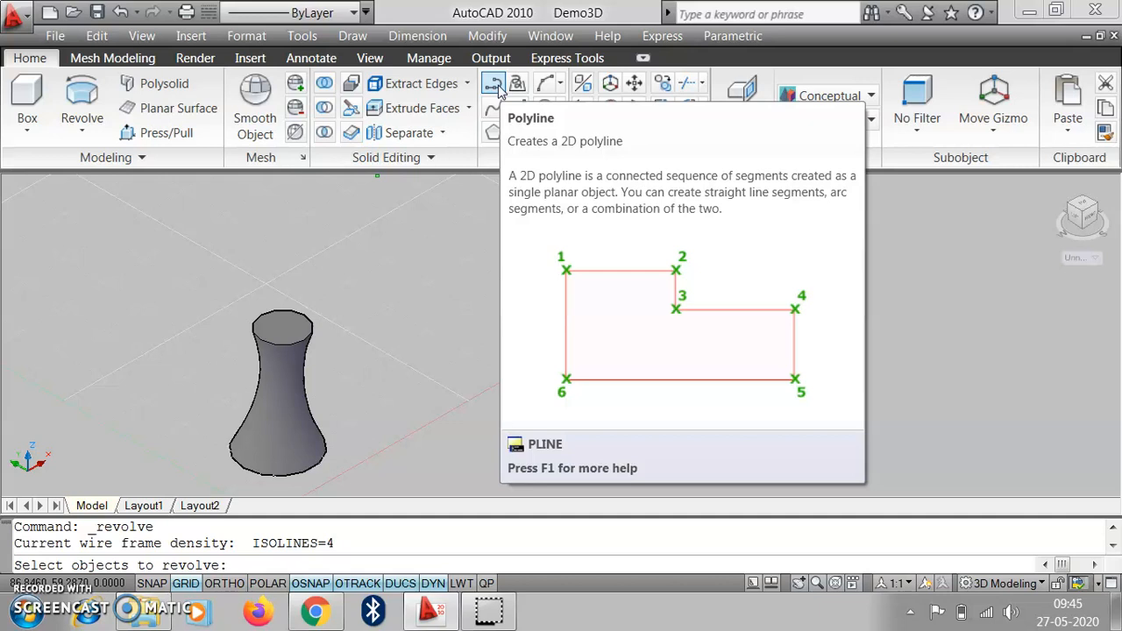
pyautogui.click(497, 86)
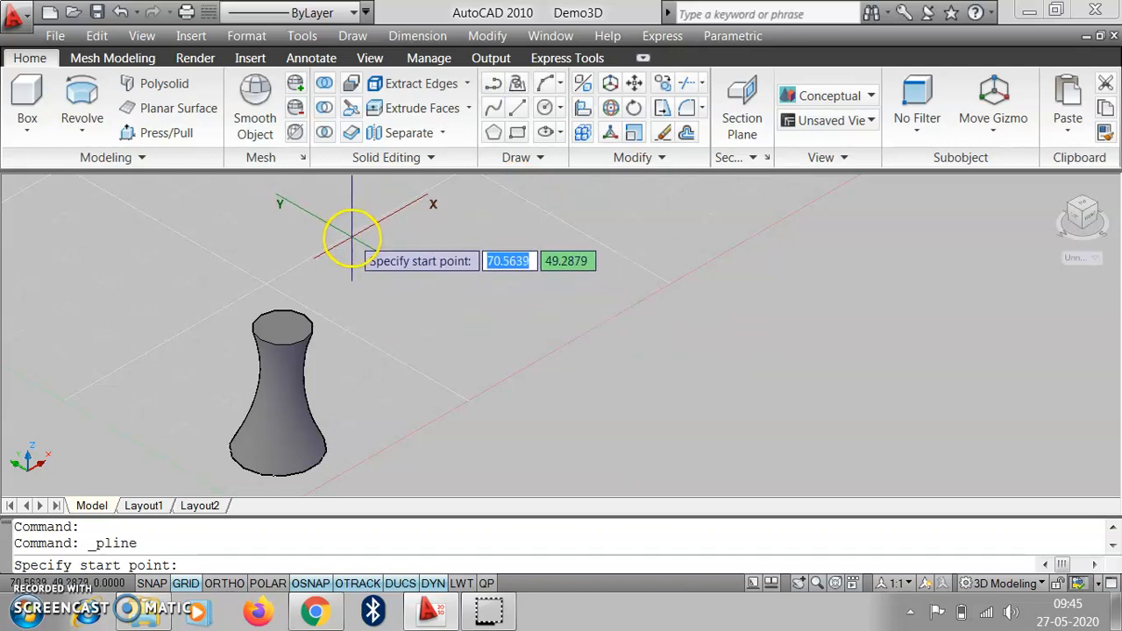
pyautogui.click(305, 583)
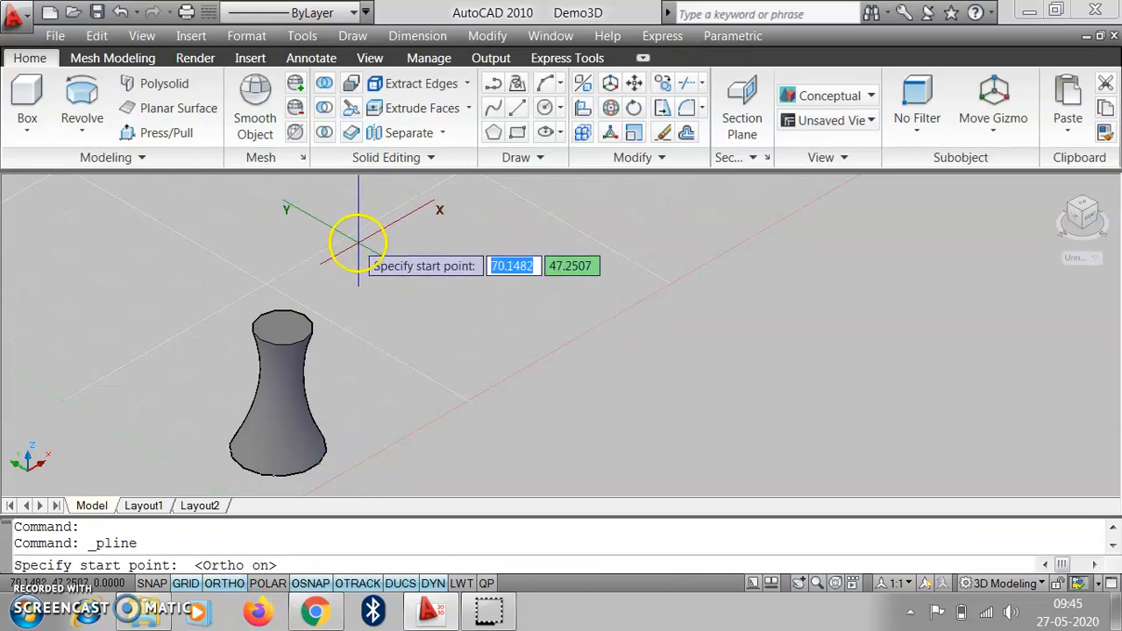
pyautogui.click(350, 236)
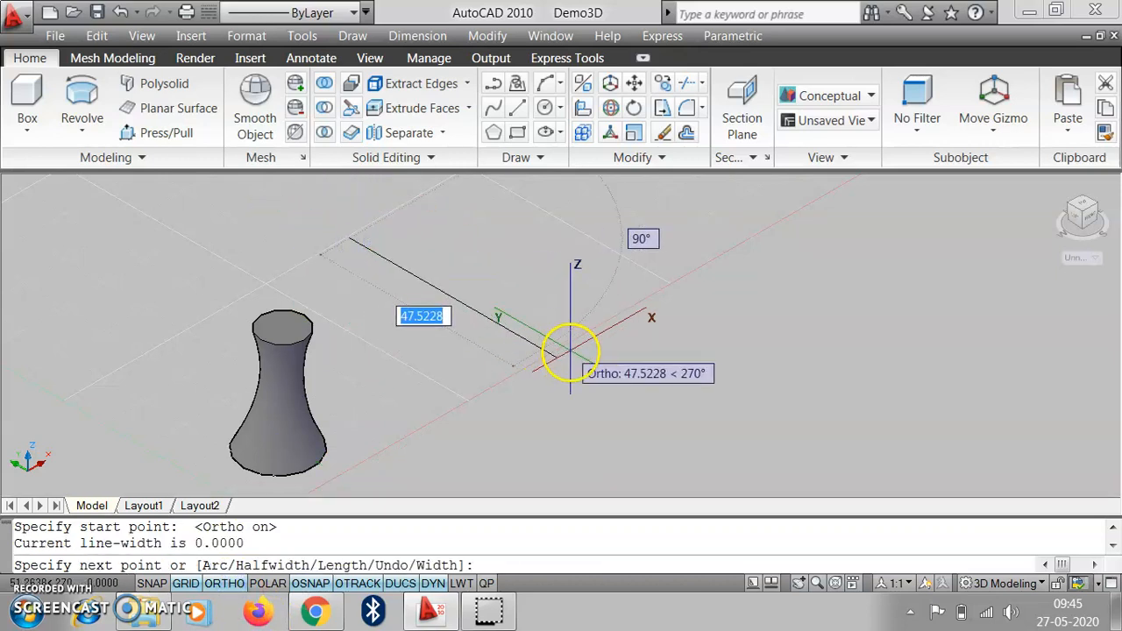
pyautogui.click(554, 344)
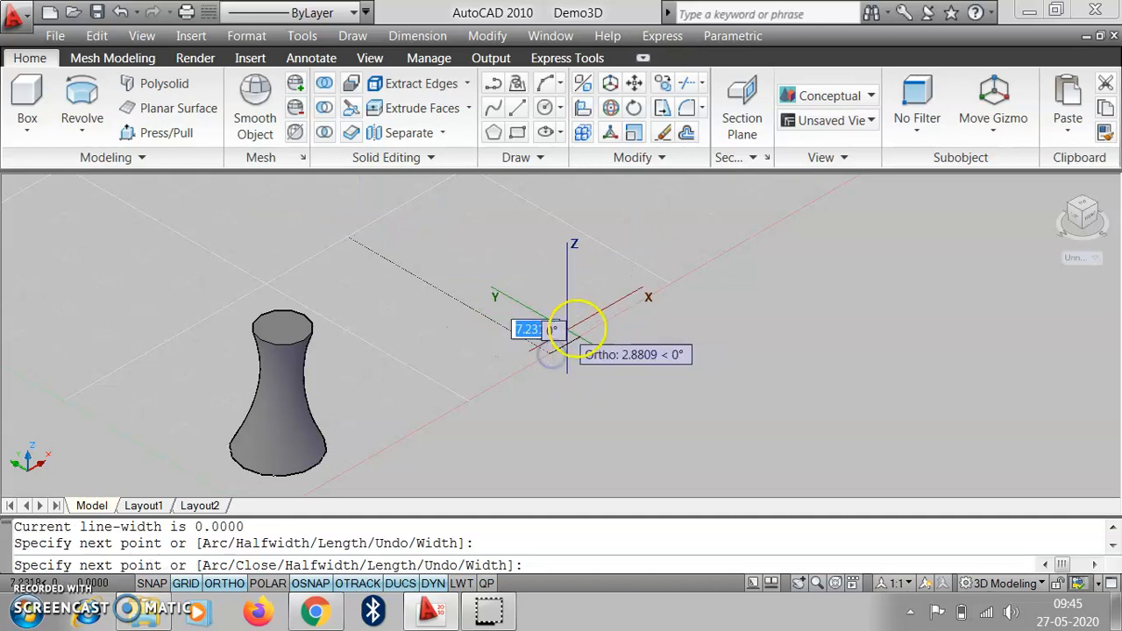
# Continue the polyline with perpendicular segments that form a stepped outer side running back towards its start point
pyautogui.click(577, 327)
pyautogui.click(556, 316)
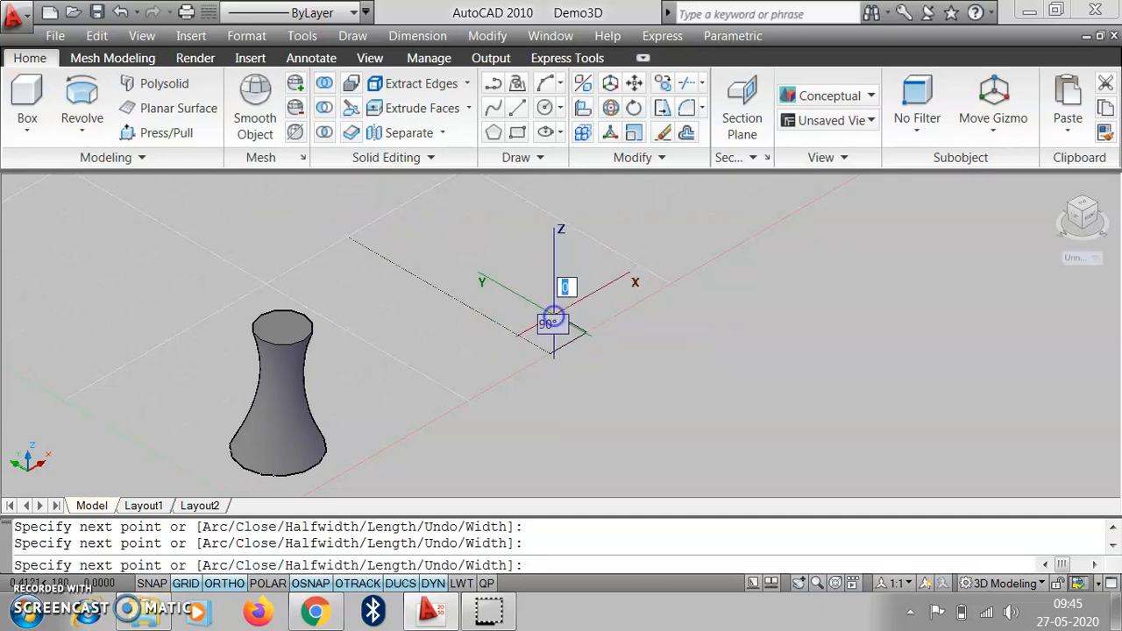
pyautogui.click(571, 293)
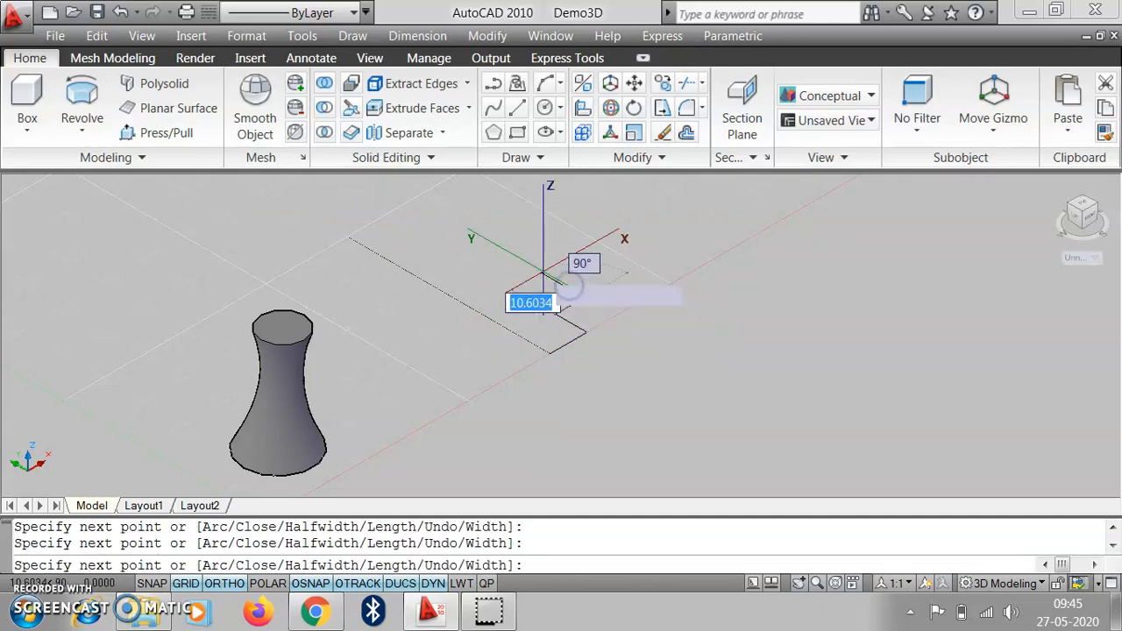
pyautogui.click(535, 265)
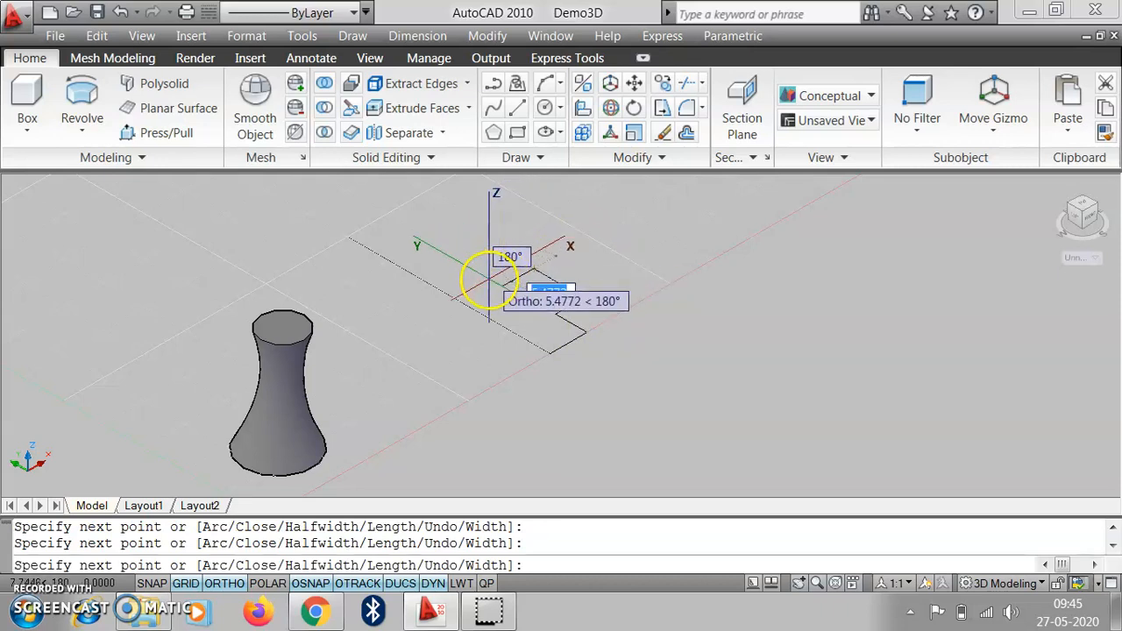
pyautogui.click(489, 282)
pyautogui.click(470, 243)
pyautogui.click(511, 194)
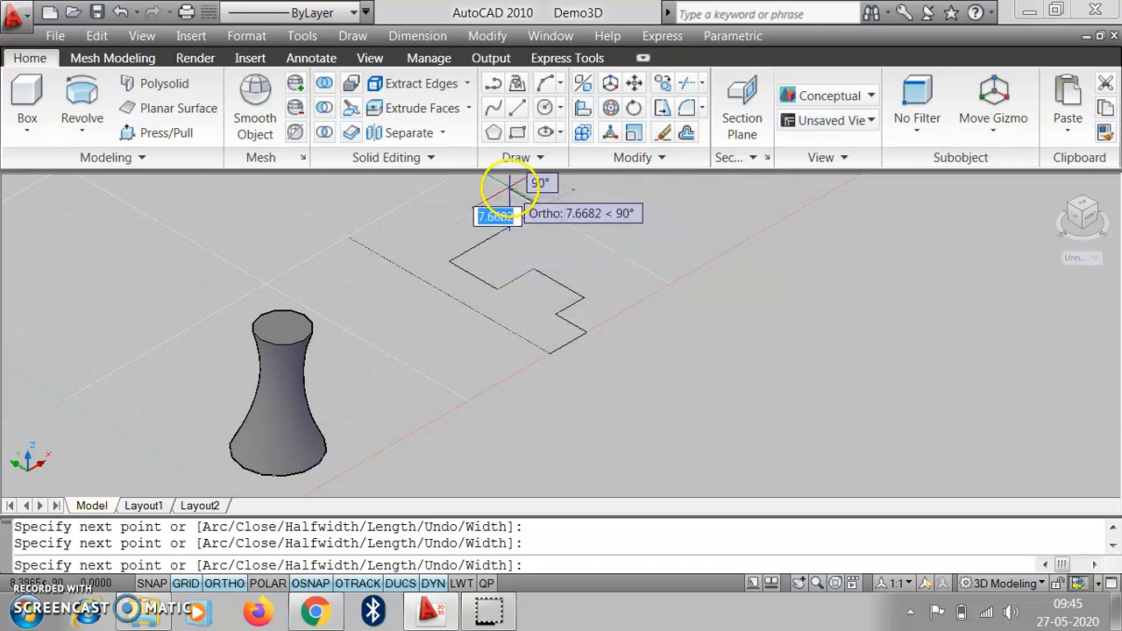
pyautogui.click(487, 193)
pyautogui.click(399, 229)
# Close the stepped profile by joining its last segments to the polyline's start point, and end the polyline
pyautogui.click(379, 219)
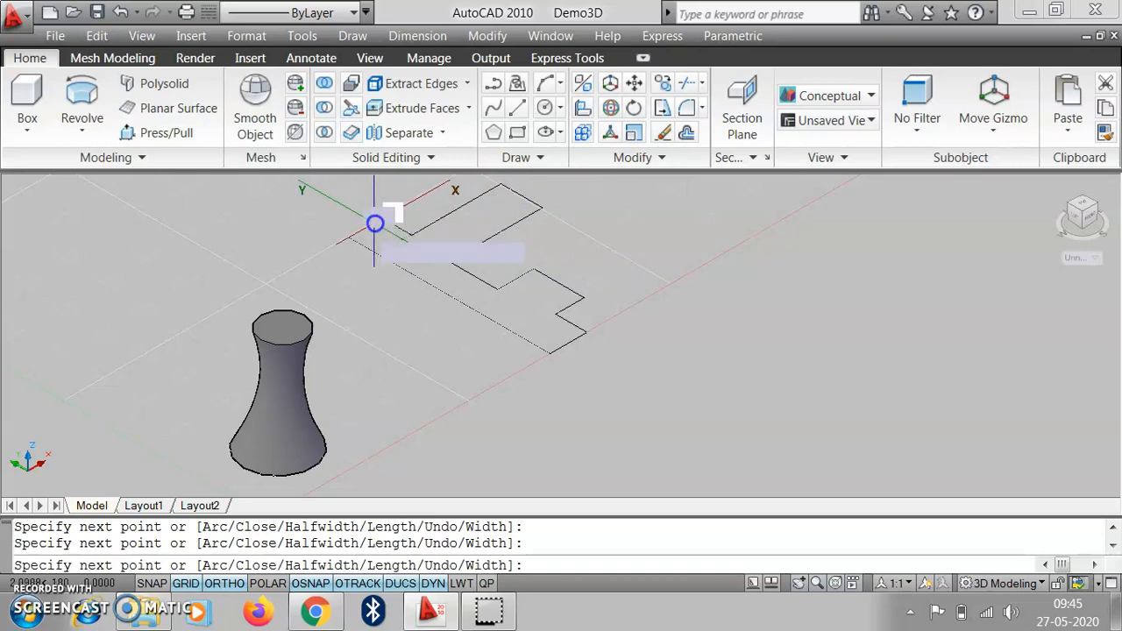
pyautogui.scroll(5, 356, 244)
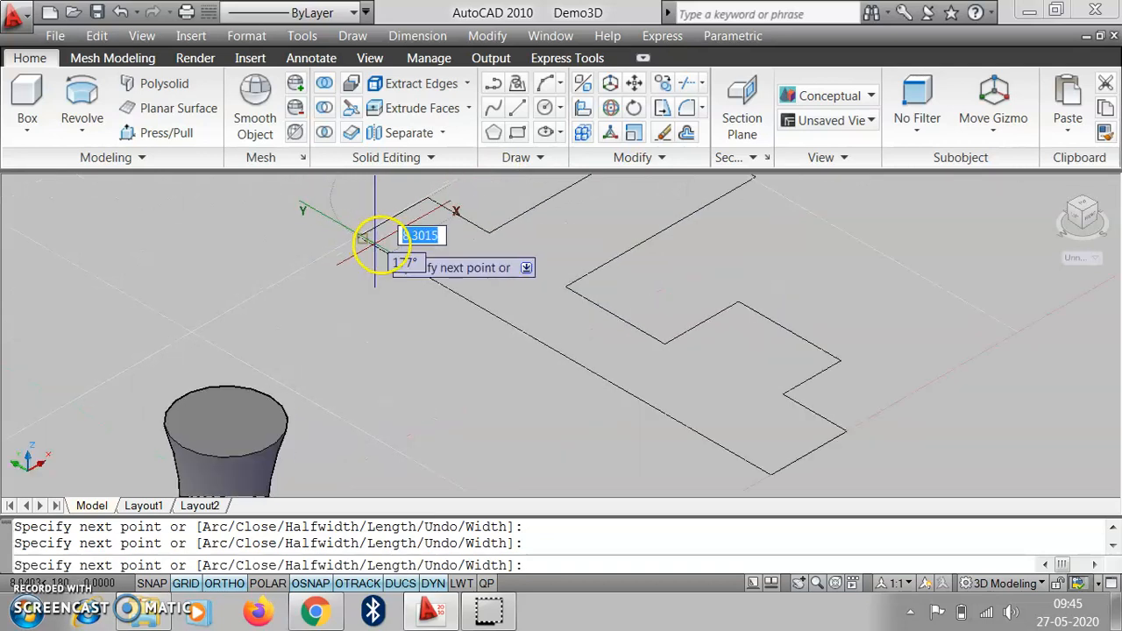
pyautogui.click(349, 235)
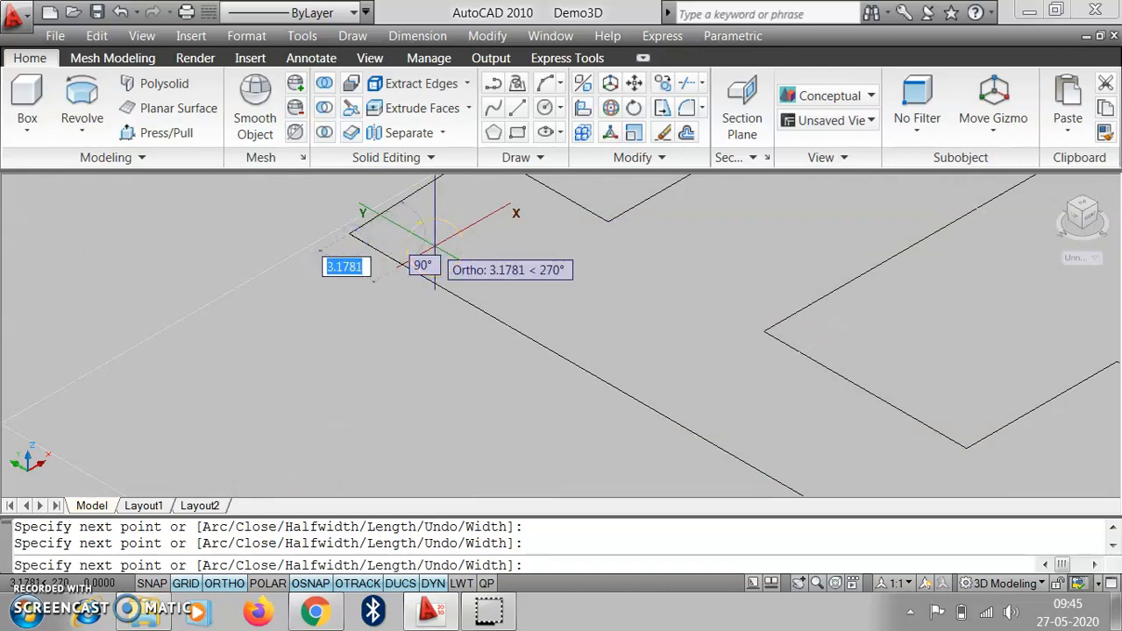
pyautogui.press('Return')
pyautogui.scroll(-2, 426, 302)
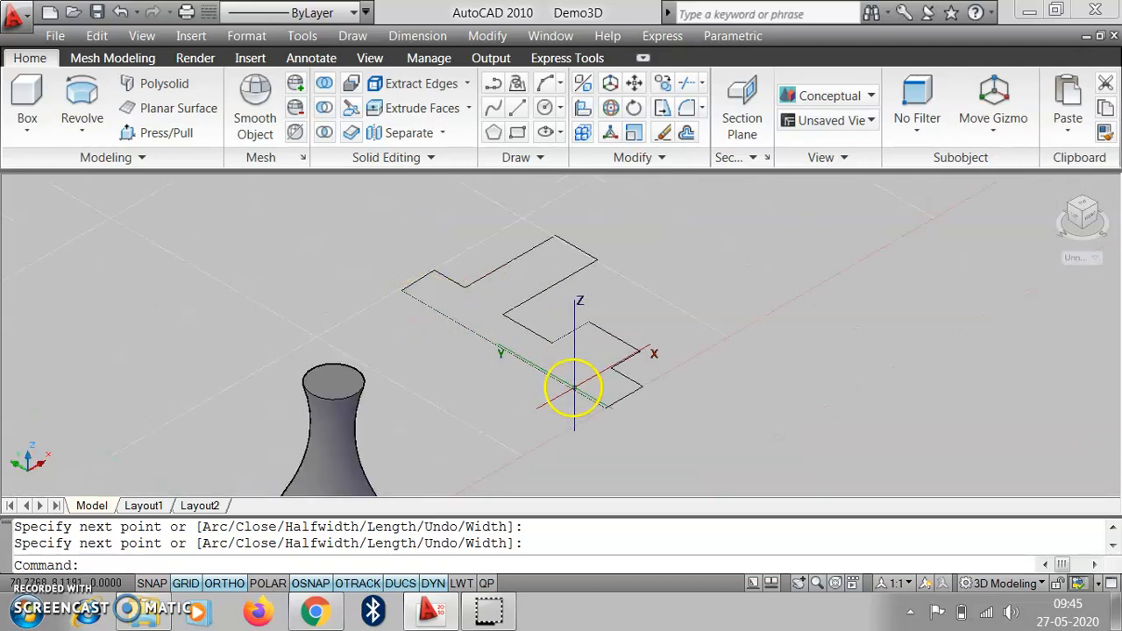
# Revolve the stepped polyline profile 360 degrees about its long straight edge, picking that edge's two endpoints as the axis
pyautogui.scroll(3, 573, 387)
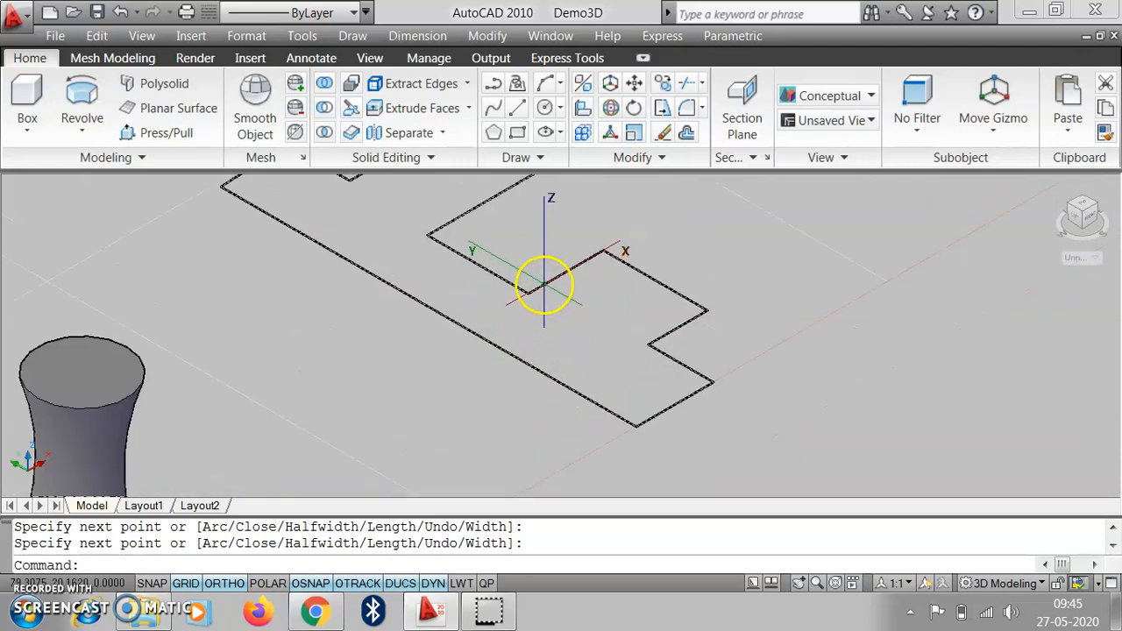
pyautogui.scroll(-2, 478, 324)
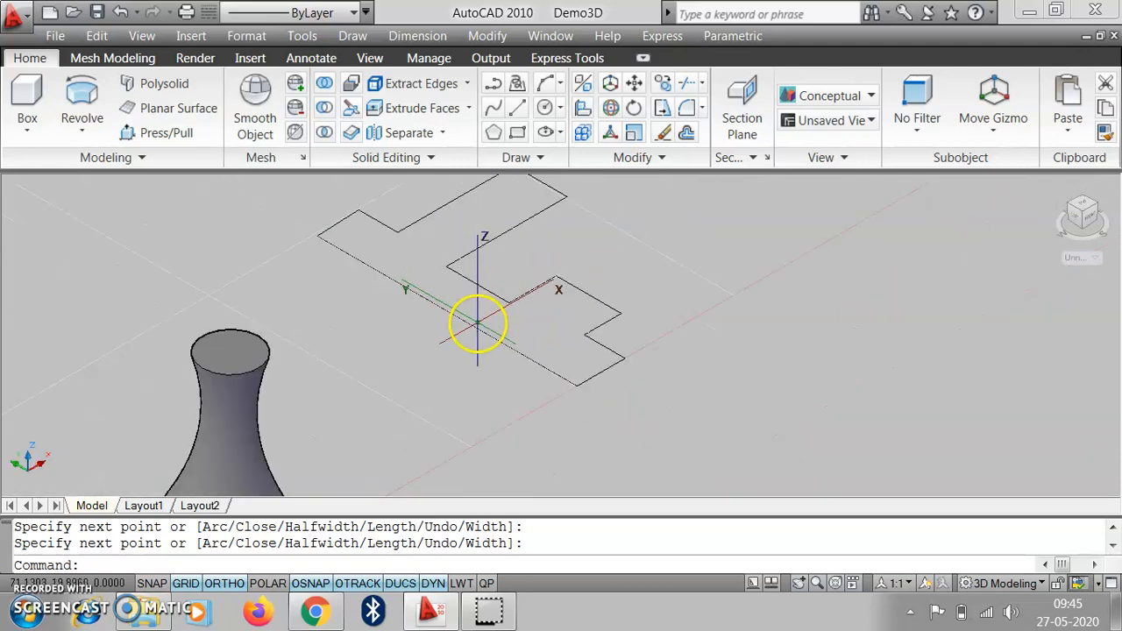
pyautogui.click(88, 96)
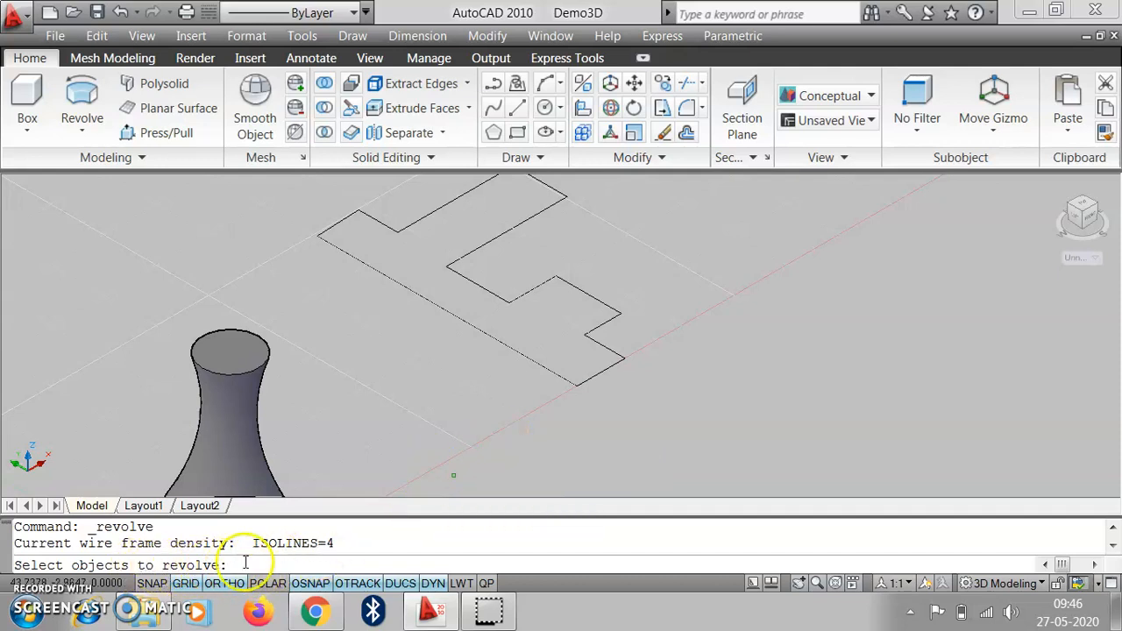
pyautogui.click(602, 348)
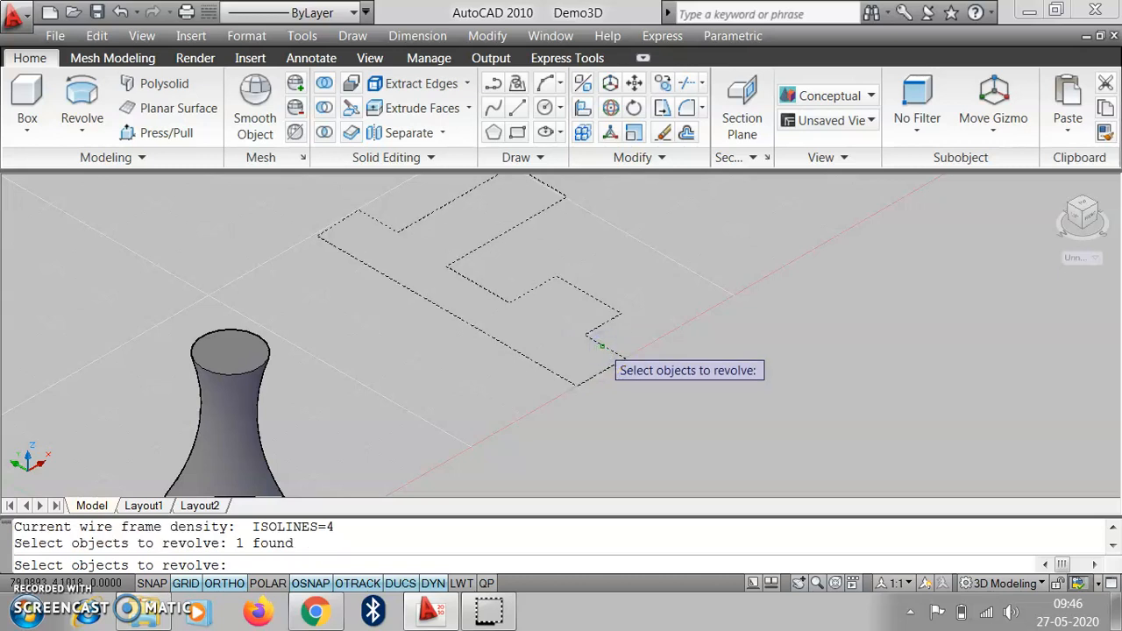
pyautogui.press('Return')
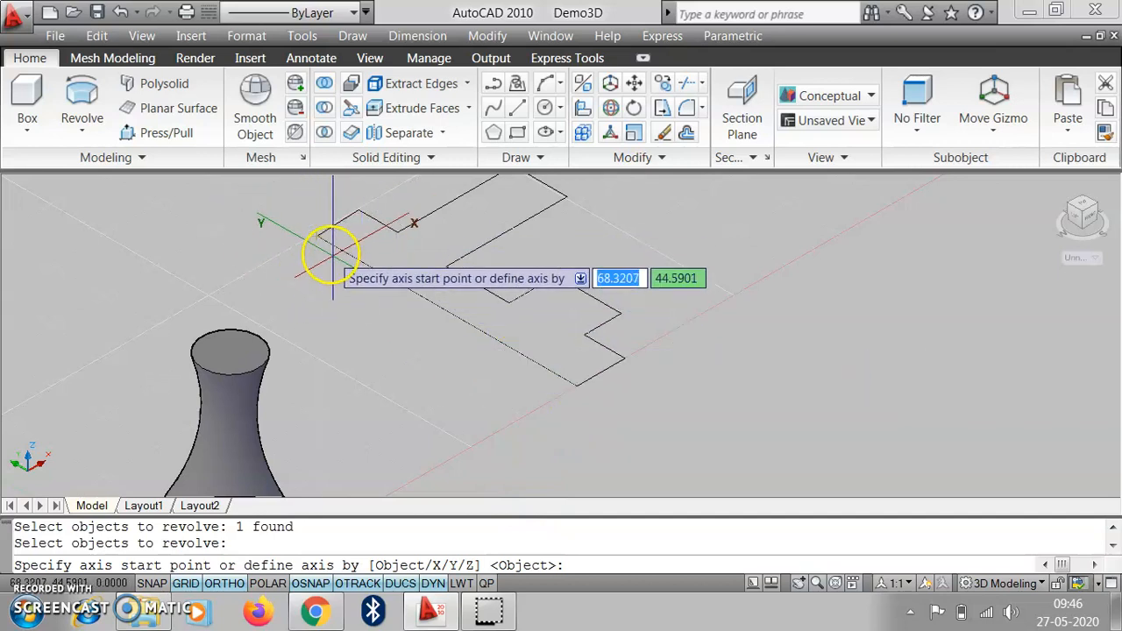
pyautogui.click(318, 236)
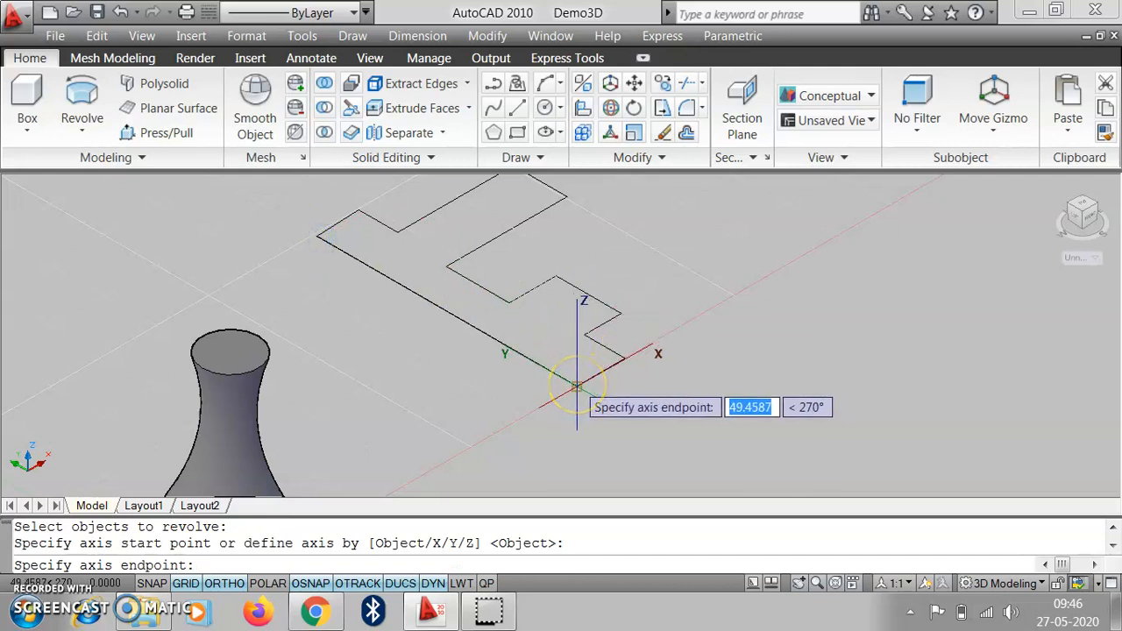
pyautogui.click(576, 386)
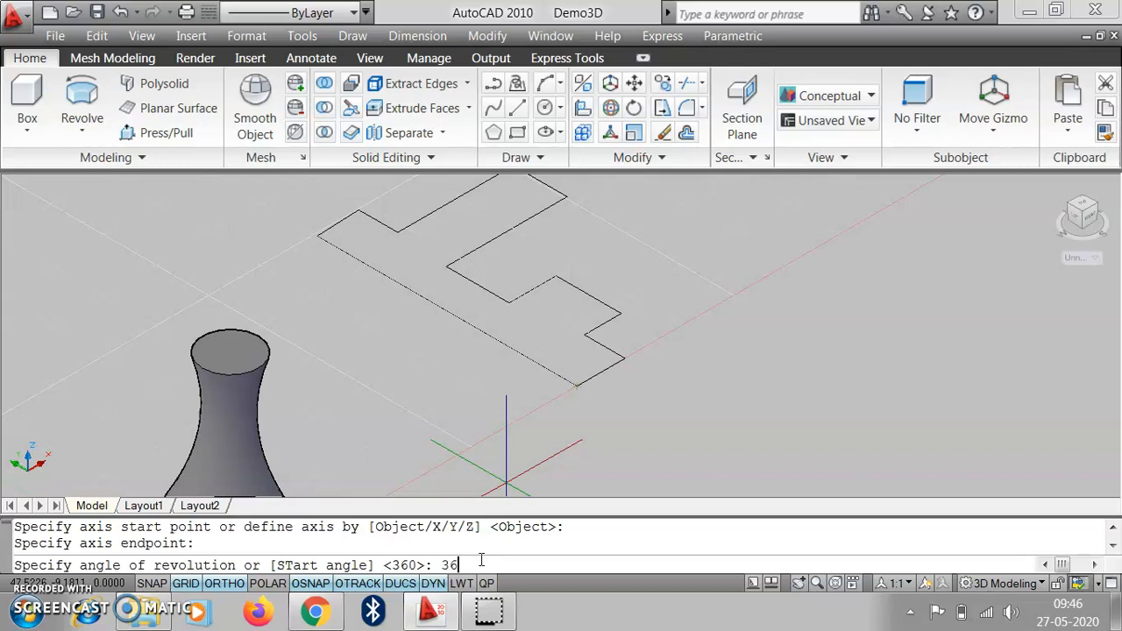
pyautogui.press('Return')
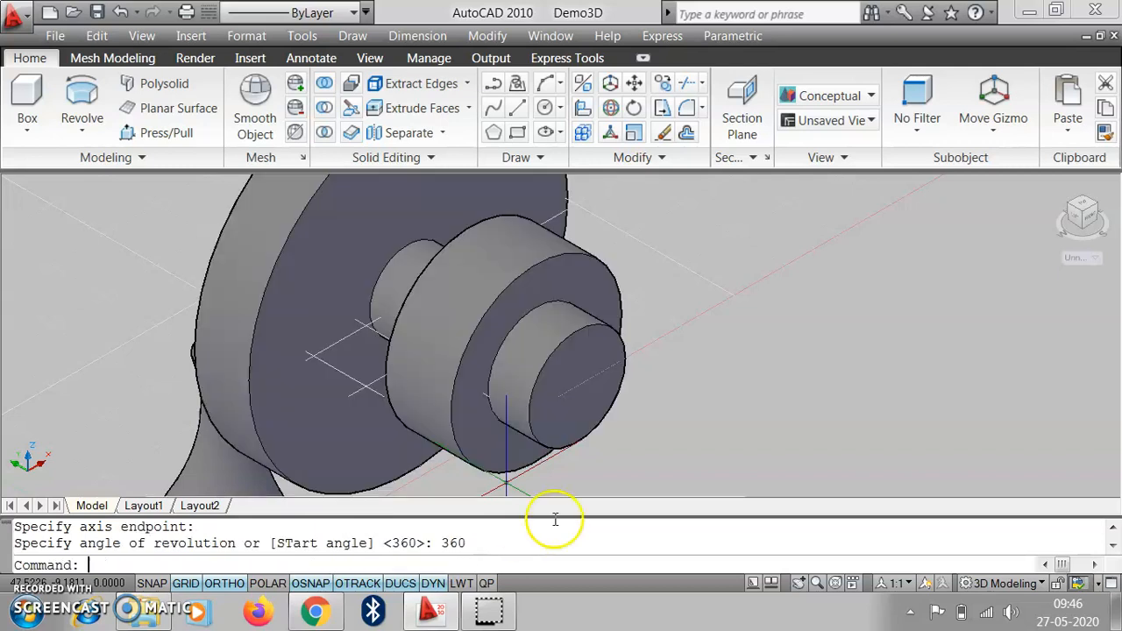
# Orbit around the revolved stepped solid and examine its shape up close and from farther away
pyautogui.click(556, 421)
pyautogui.scroll(-5, 556, 421)
pyautogui.scroll(8, 553, 416)
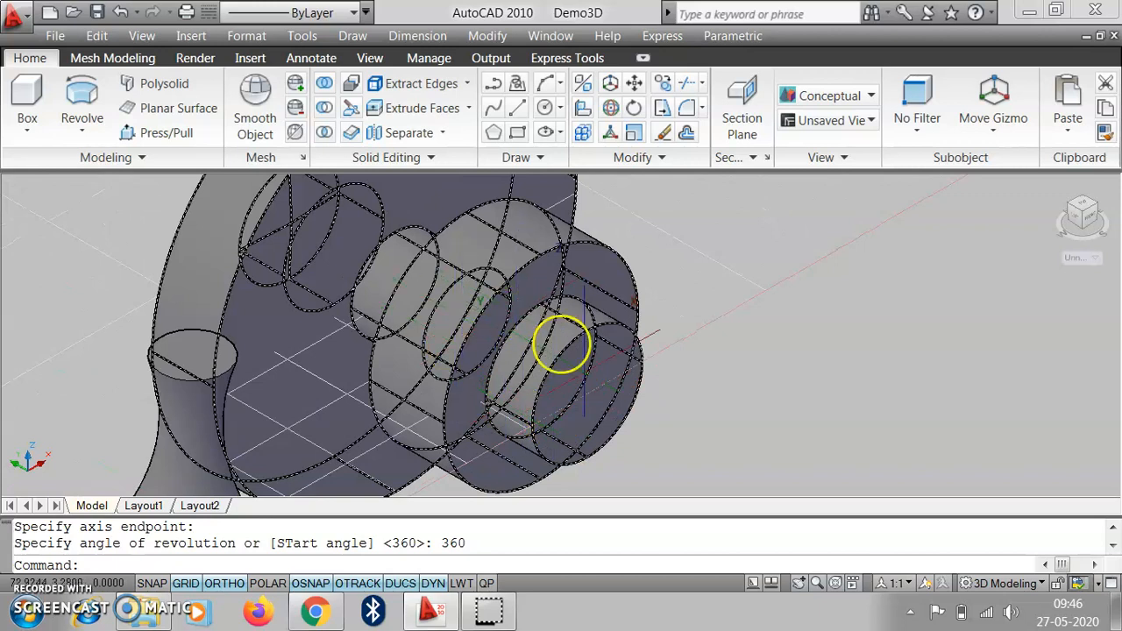
pyautogui.press('Escape')
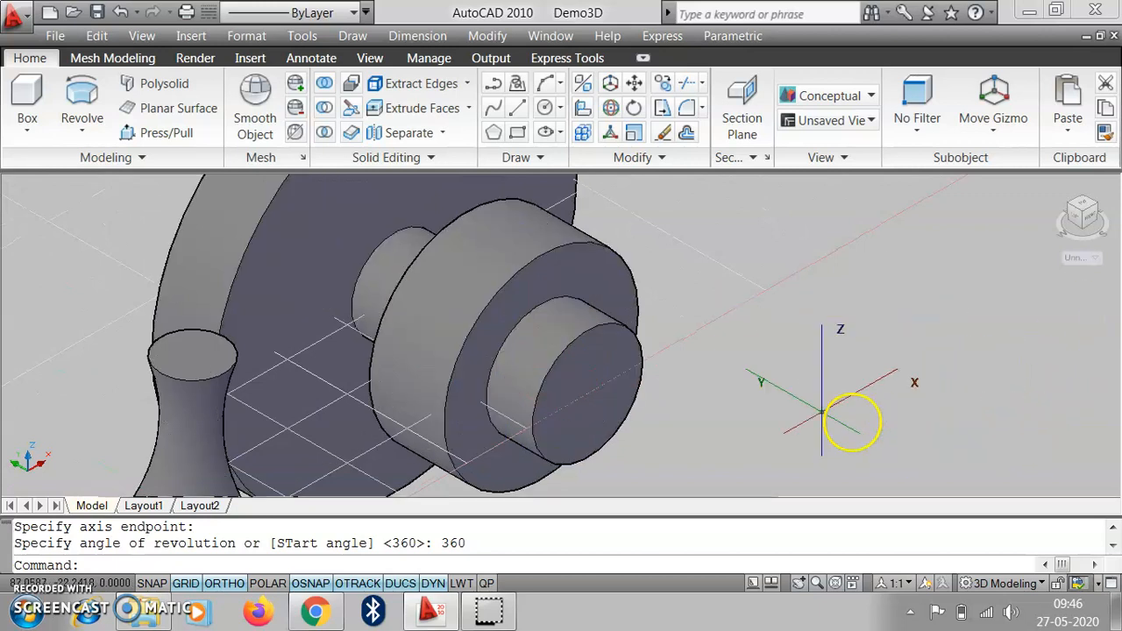
pyautogui.click(578, 188)
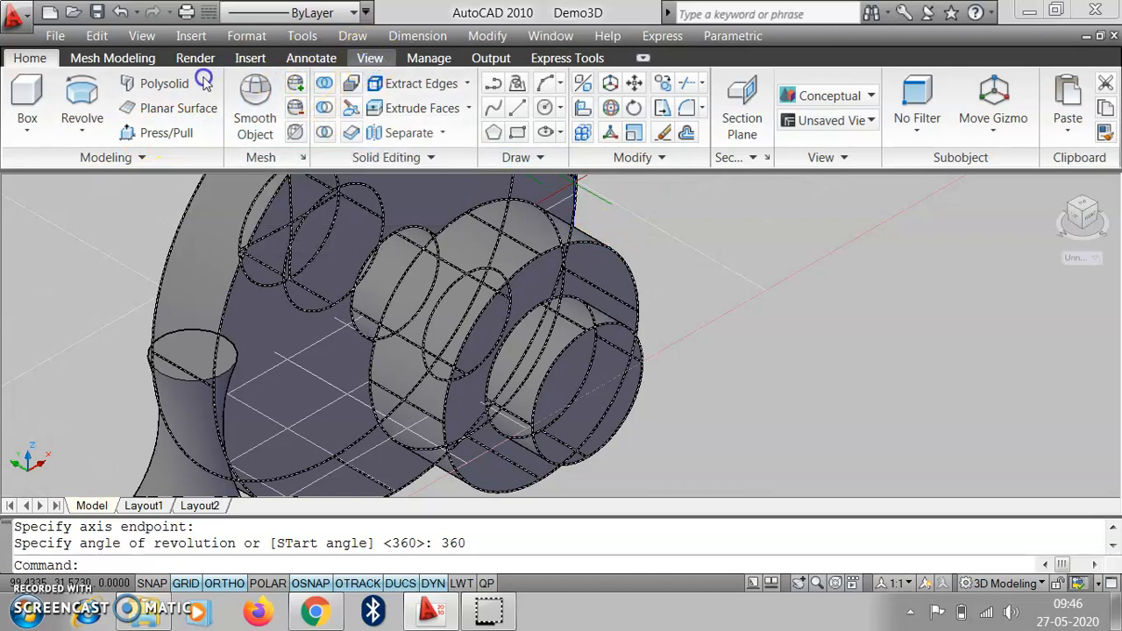
pyautogui.click(368, 57)
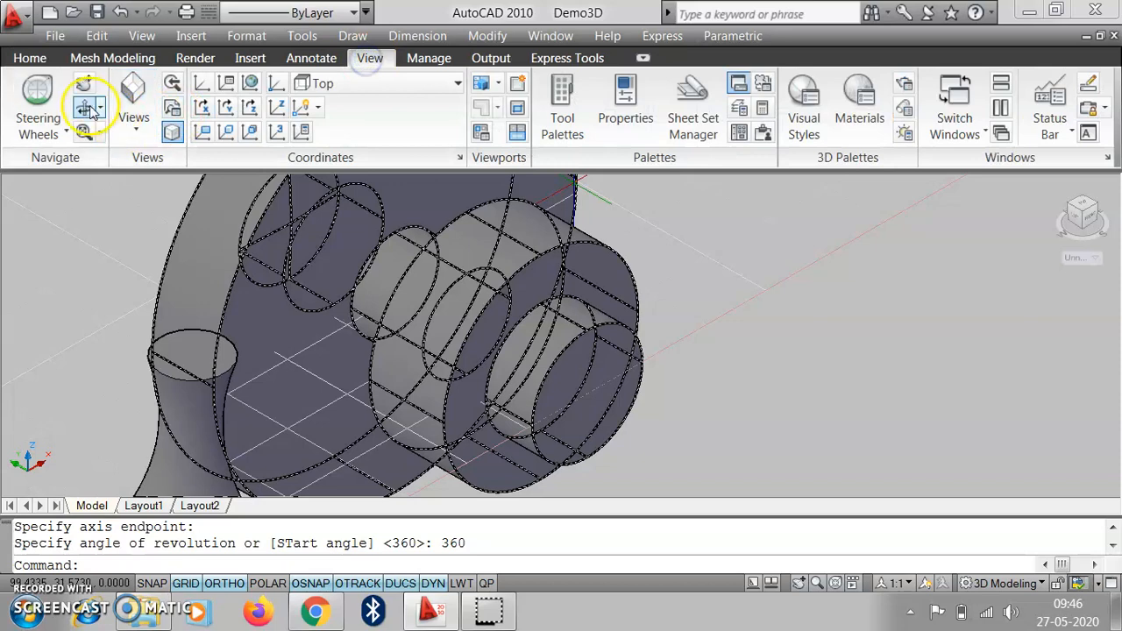
pyautogui.click(85, 107)
pyautogui.moveTo(657, 302)
pyautogui.mouseDown()
pyautogui.moveTo(651, 250)
pyautogui.moveTo(714, 240)
pyautogui.moveTo(736, 273)
pyautogui.moveTo(754, 265)
pyautogui.moveTo(781, 304)
pyautogui.moveTo(706, 341)
pyautogui.moveTo(641, 350)
pyautogui.moveTo(590, 308)
pyautogui.moveTo(623, 275)
pyautogui.moveTo(610, 282)
pyautogui.moveTo(643, 293)
pyautogui.moveTo(669, 310)
pyautogui.moveTo(664, 319)
pyautogui.mouseUp()
pyautogui.scroll(-5, 549, 365)
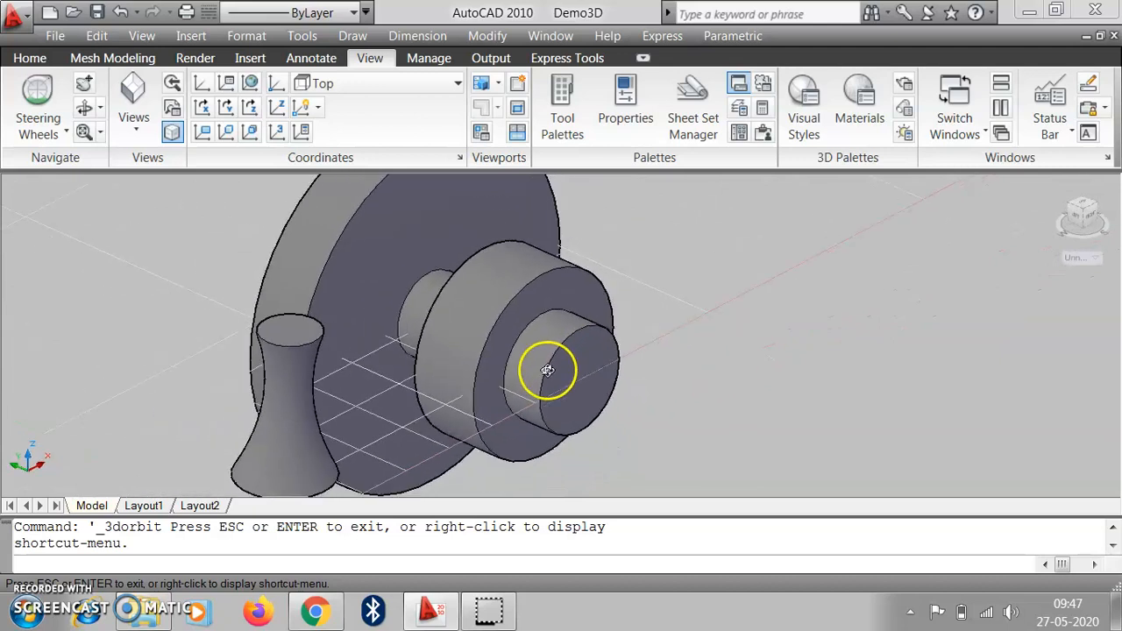
pyautogui.scroll(2, 736, 258)
pyautogui.scroll(-1, 536, 391)
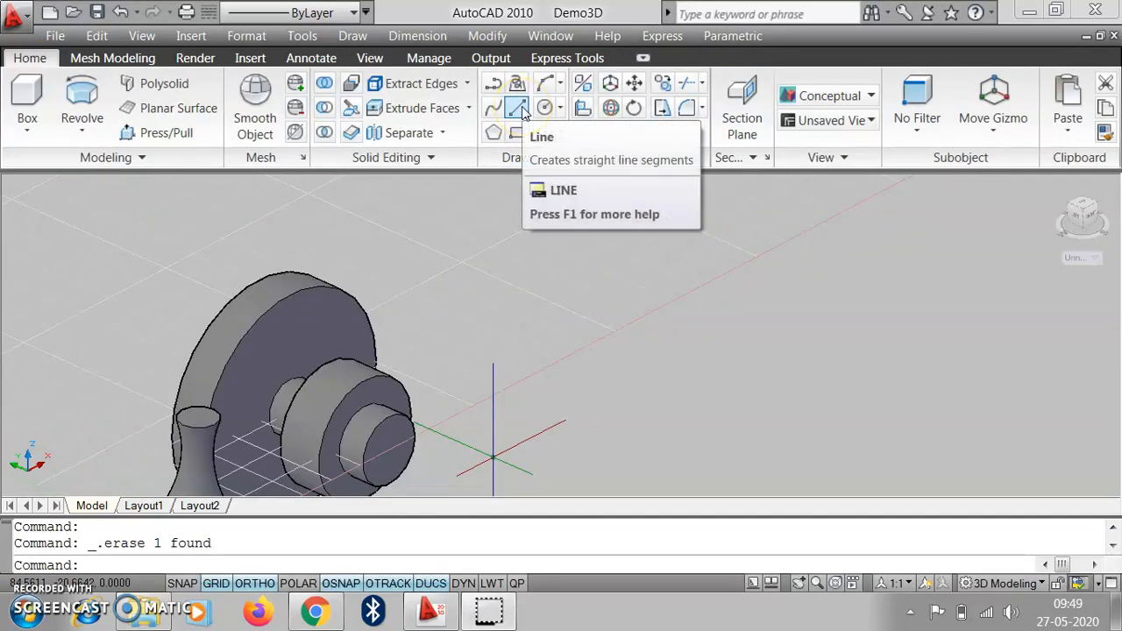
# Draw a vertical line about 50 units up along Z beside the revolved solid, then about 13.5 units along X from its upper end
pyautogui.click(610, 383)
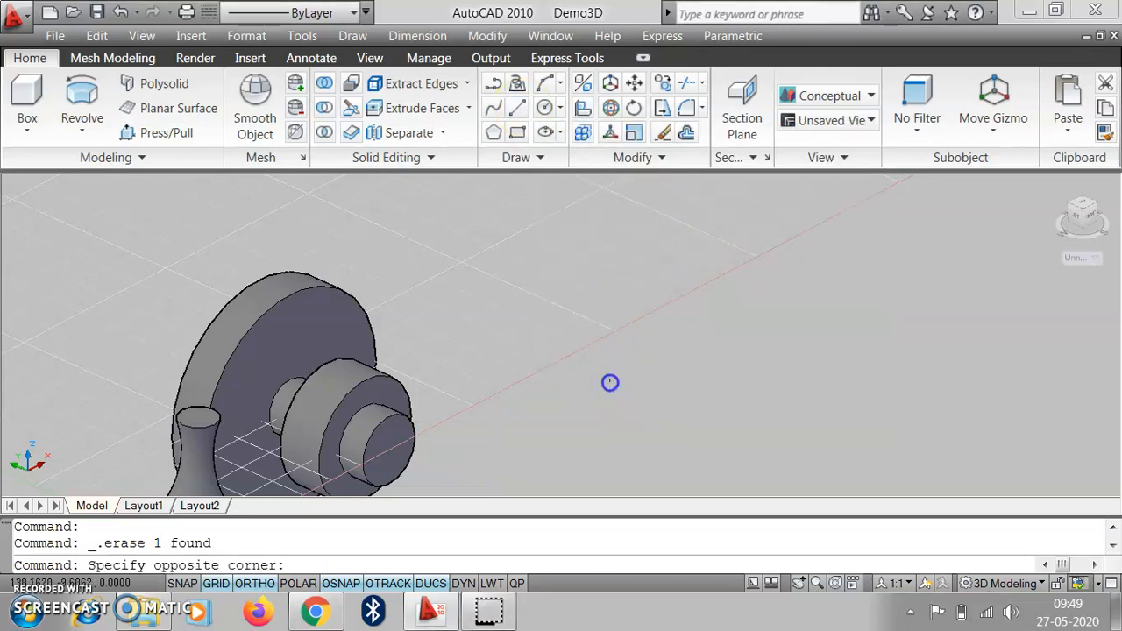
pyautogui.click(603, 293)
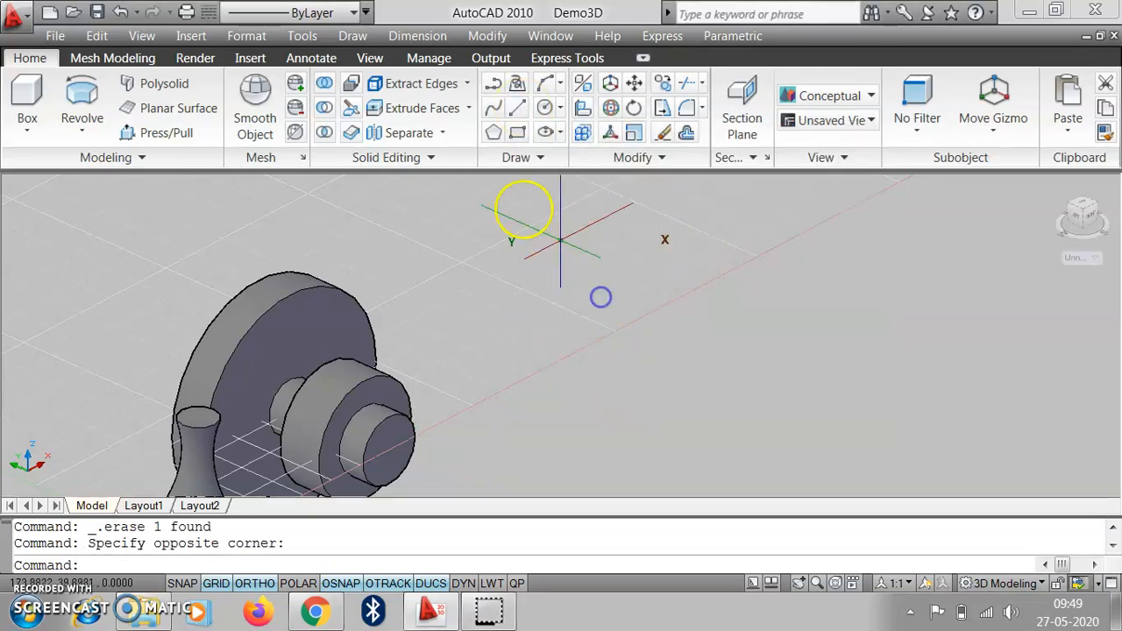
pyautogui.click(522, 109)
pyautogui.click(614, 367)
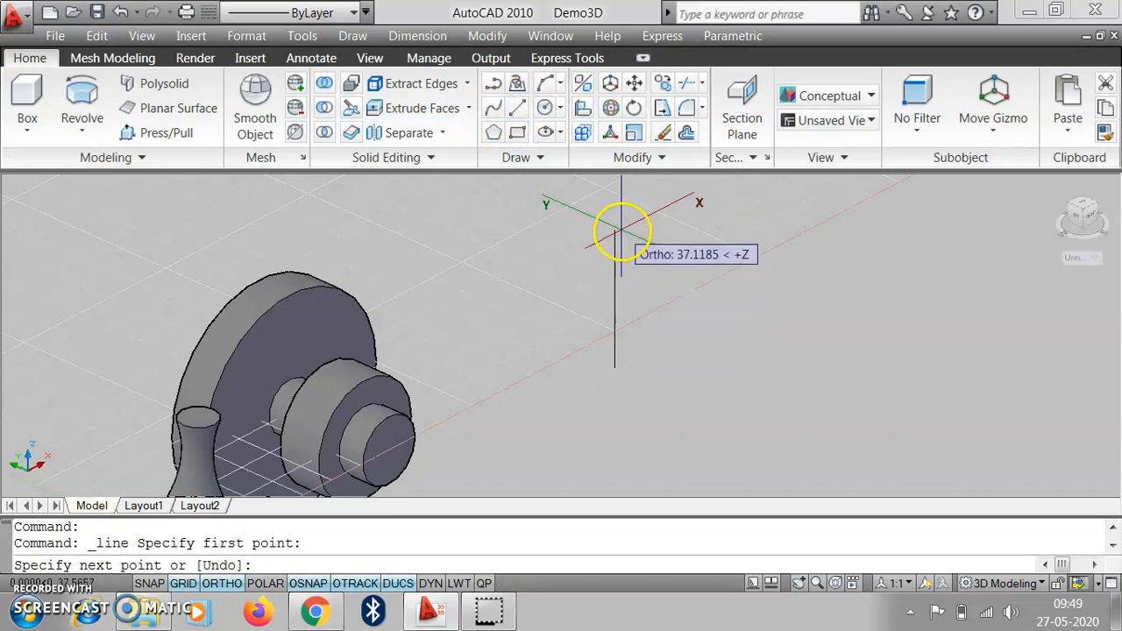
pyautogui.click(614, 184)
pyautogui.click(641, 185)
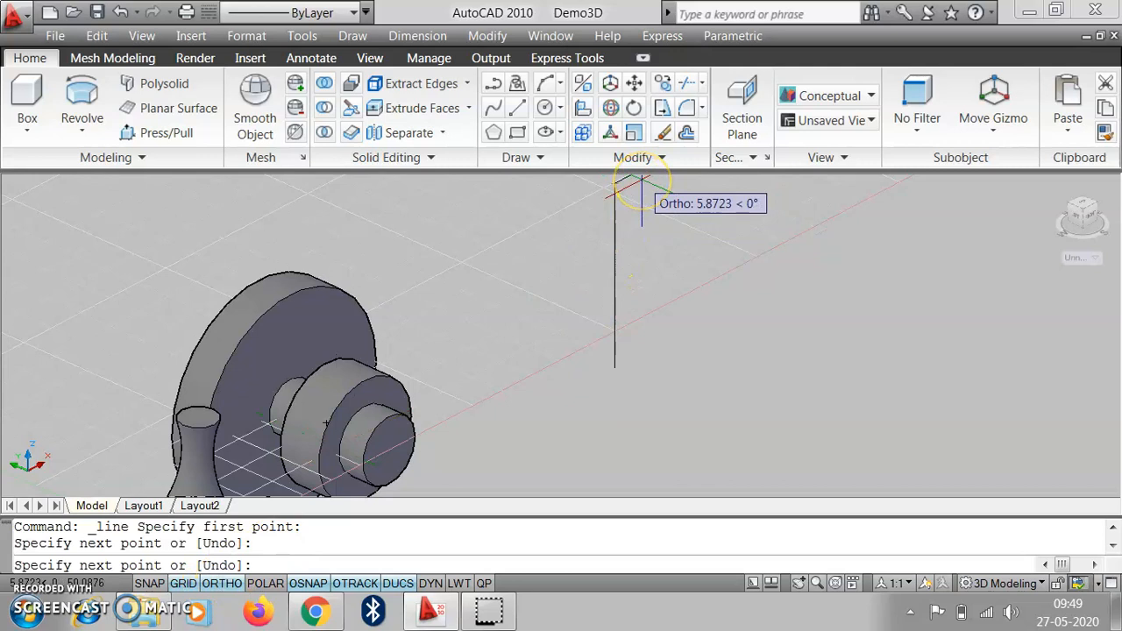
pyautogui.scroll(-1, 638, 197)
pyautogui.scroll(2, 657, 182)
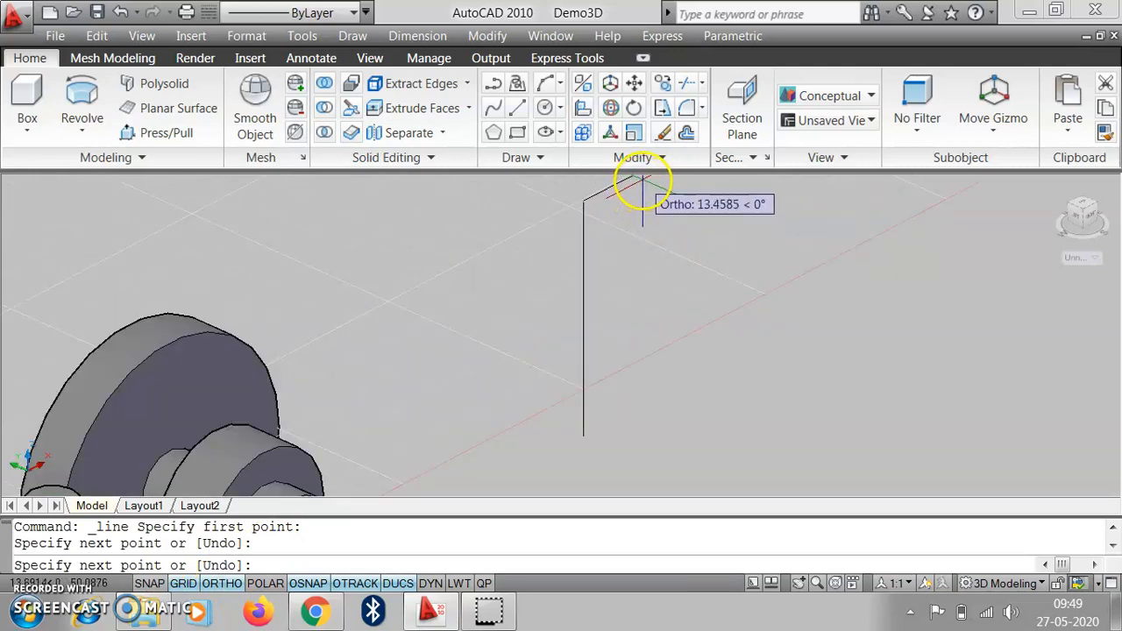
pyautogui.click(643, 180)
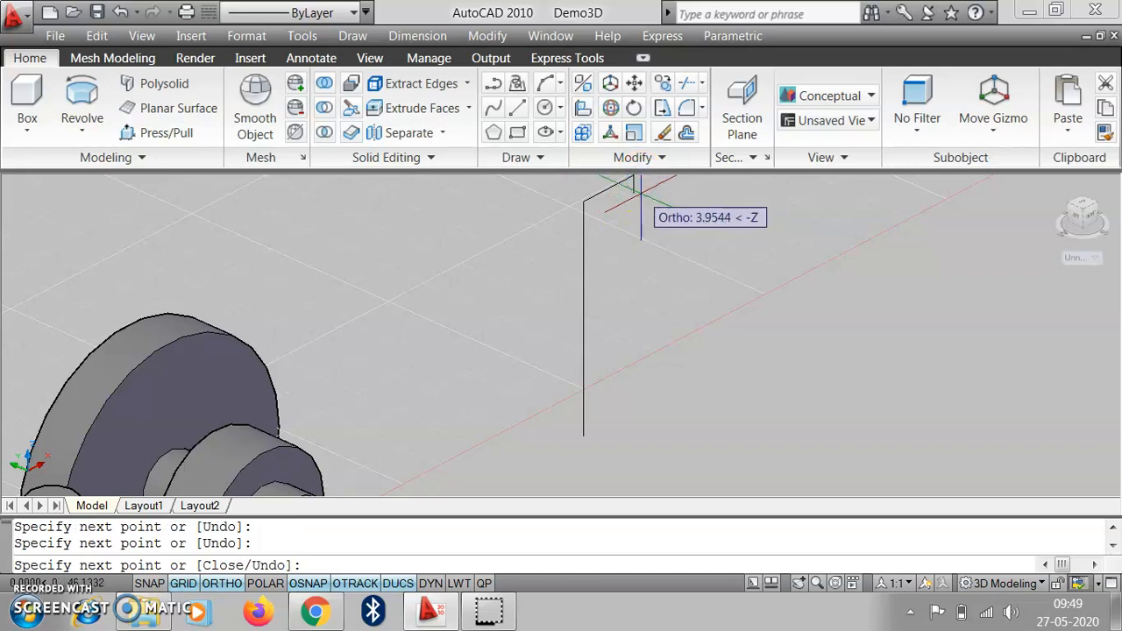
# Continue the lines down and inward, about 45 units down along Z, around a short lower flange and back to the start point, closing the outline
pyautogui.click(639, 187)
pyautogui.click(621, 201)
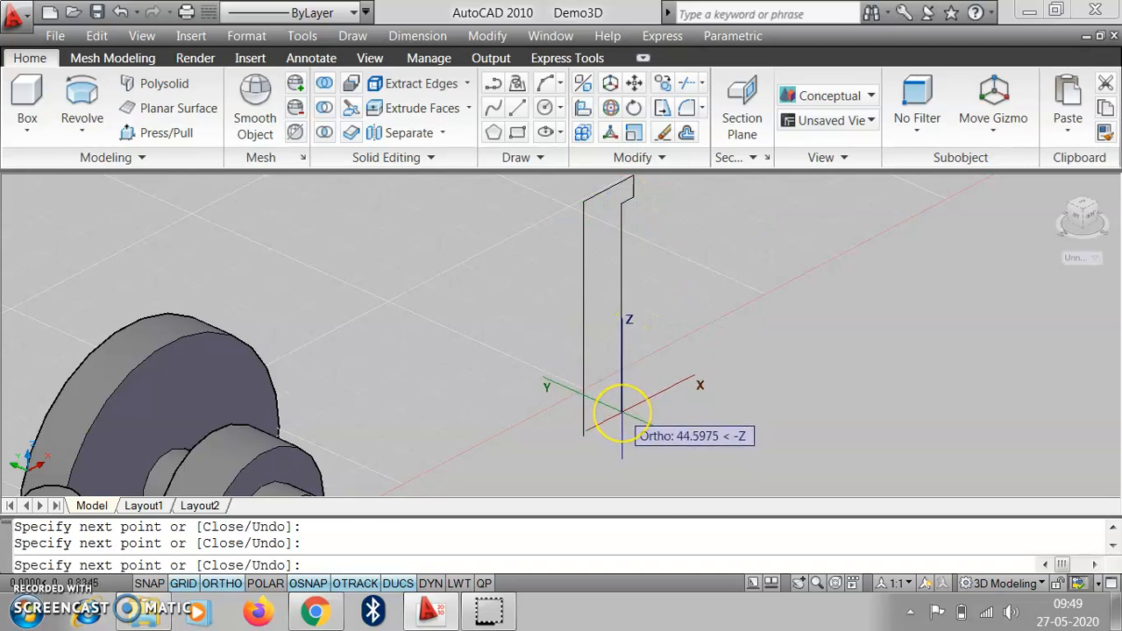
pyautogui.click(621, 412)
pyautogui.click(647, 404)
pyautogui.click(646, 418)
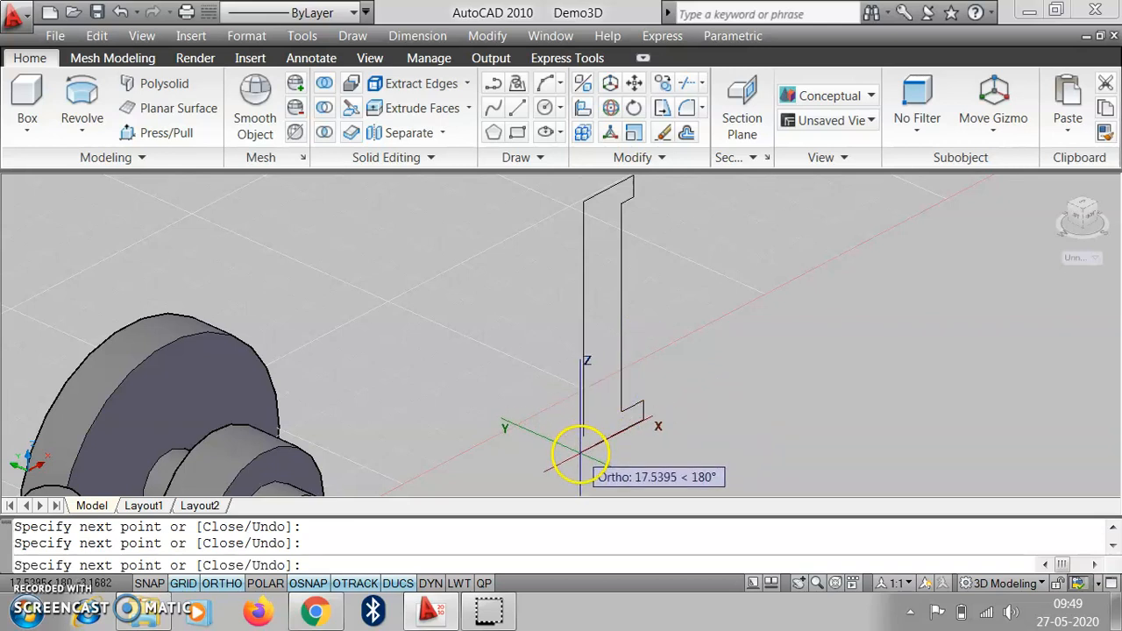
pyautogui.click(582, 452)
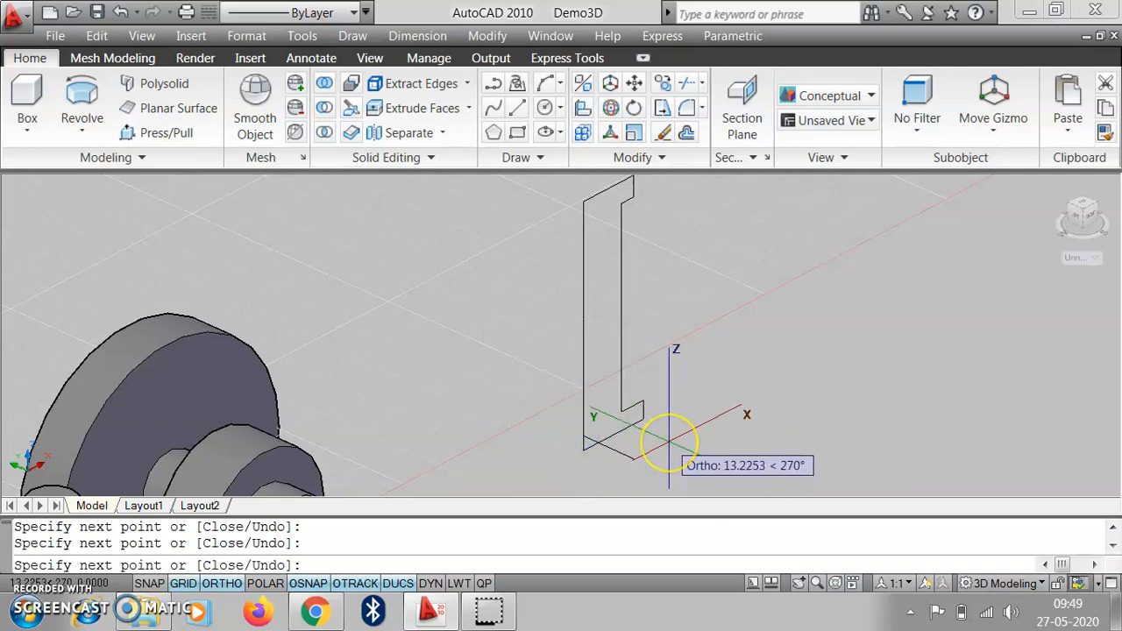
pyautogui.press('Return')
# Convert all the lines of the closed upright flanged outline into a single region
pyautogui.keyDown('shift'); pyautogui.moveTo(669, 442); pyautogui.dragTo(632, 325, button='middle'); pyautogui.keyUp('shift')
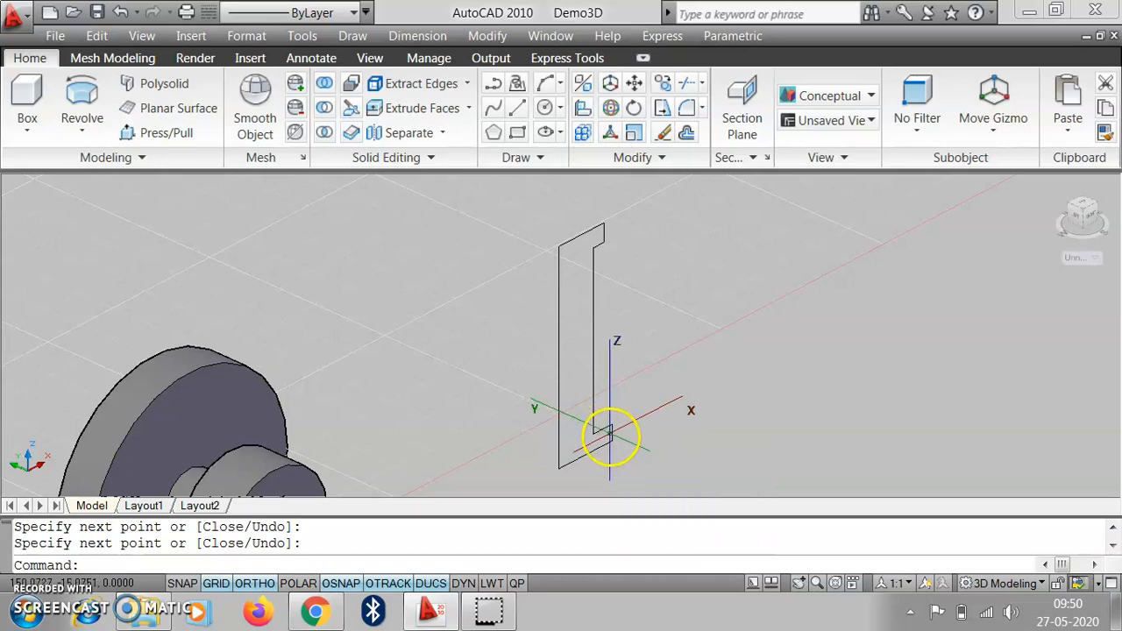
pyautogui.click(536, 157)
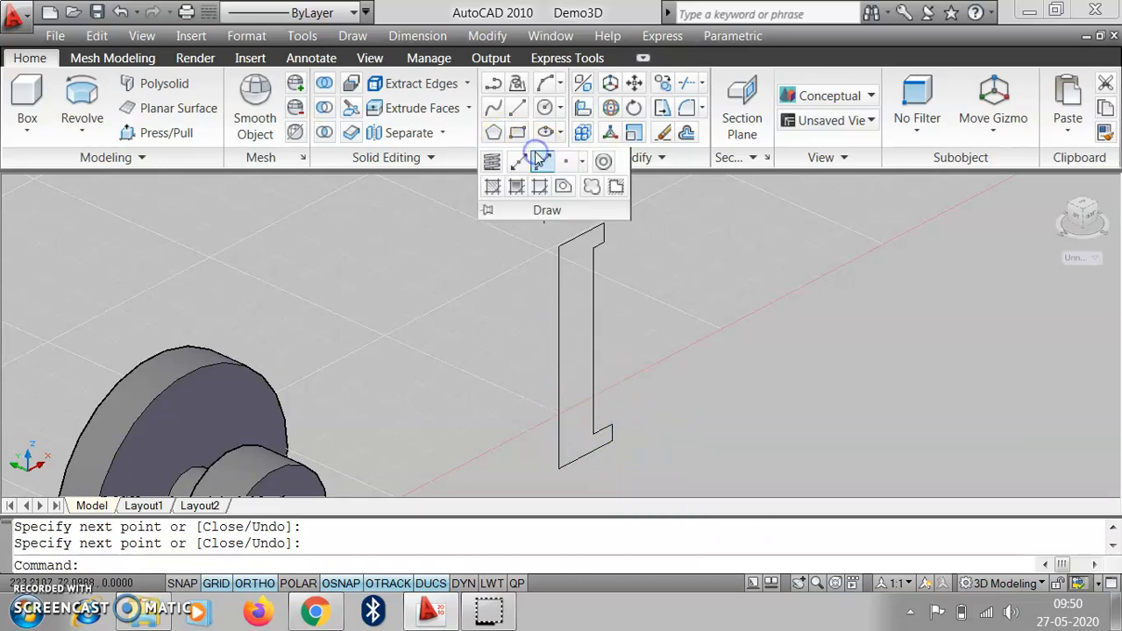
pyautogui.click(571, 184)
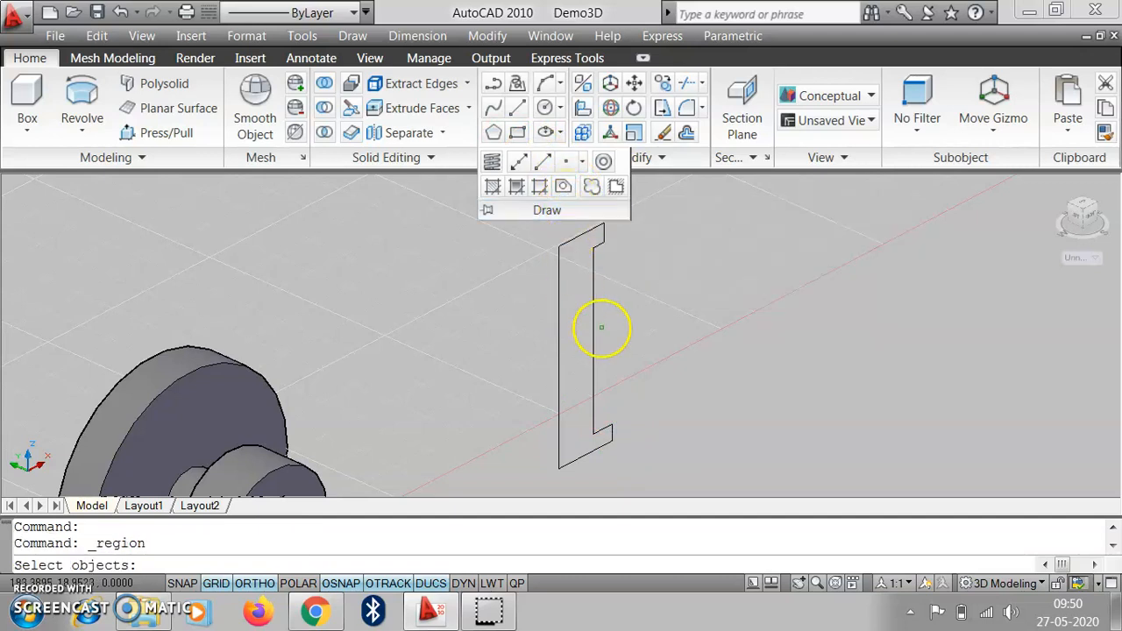
pyautogui.click(646, 469)
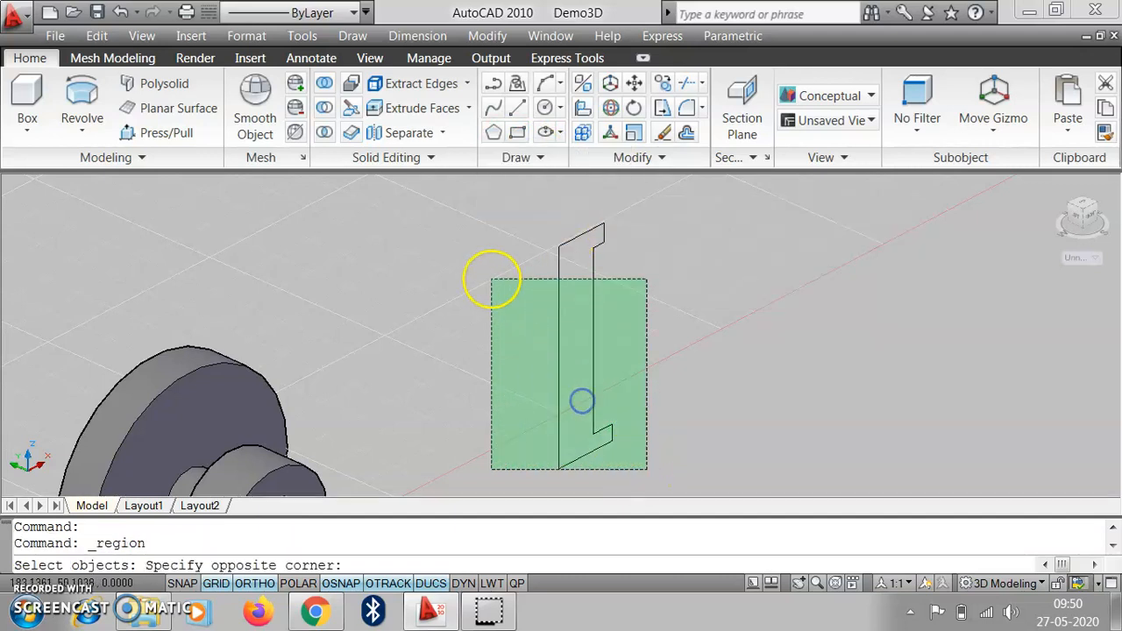
pyautogui.click(501, 218)
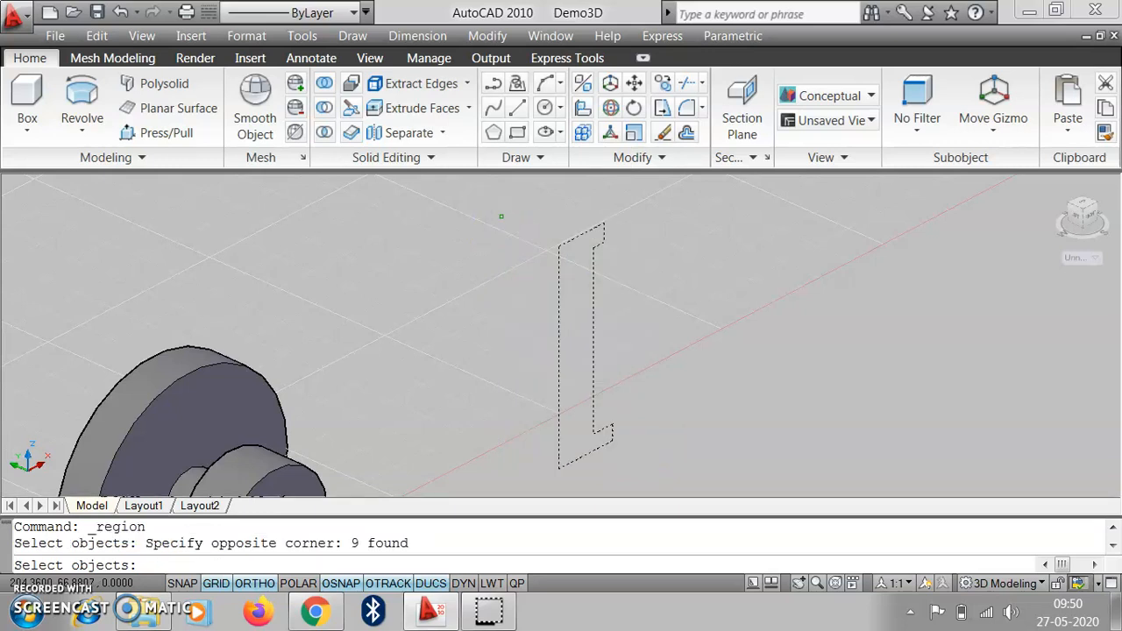
pyautogui.press('Return')
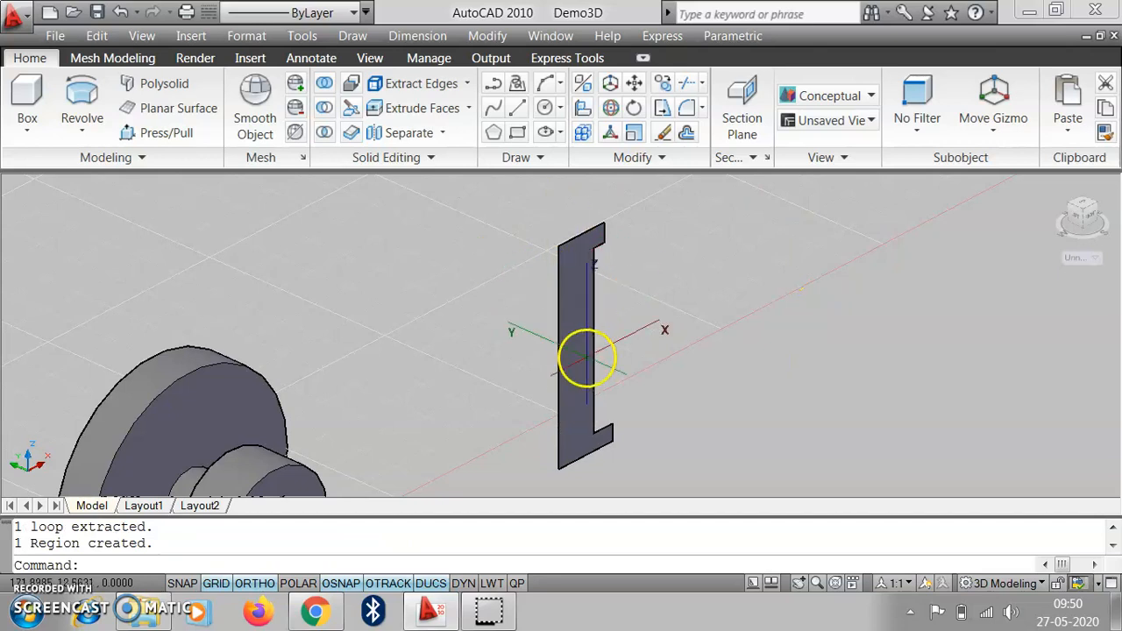
# Revolve the flanged region a full 360 degrees about its long straight vertical edge, using the edge's lower and upper endpoints as the axis
pyautogui.click(98, 100)
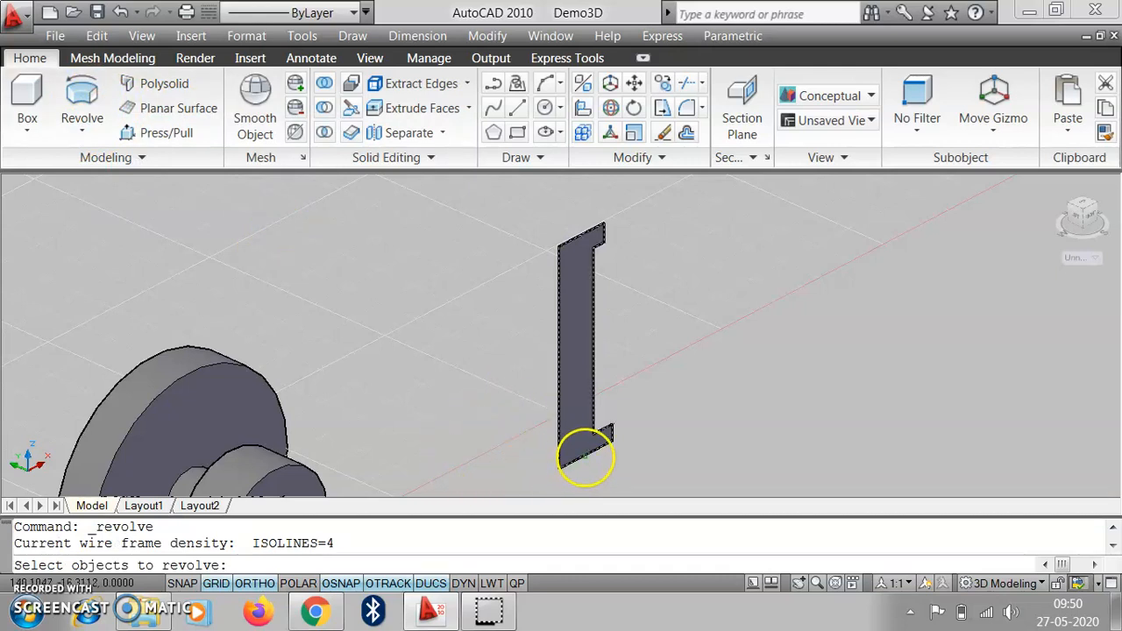
pyautogui.click(585, 456)
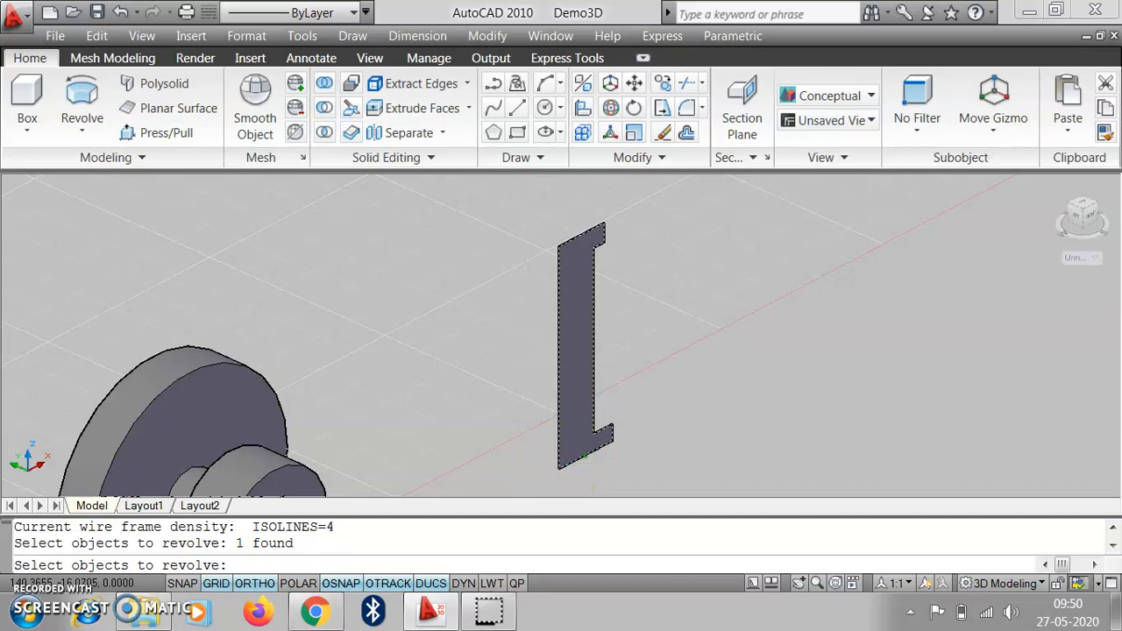
pyautogui.rightClick(584, 456)
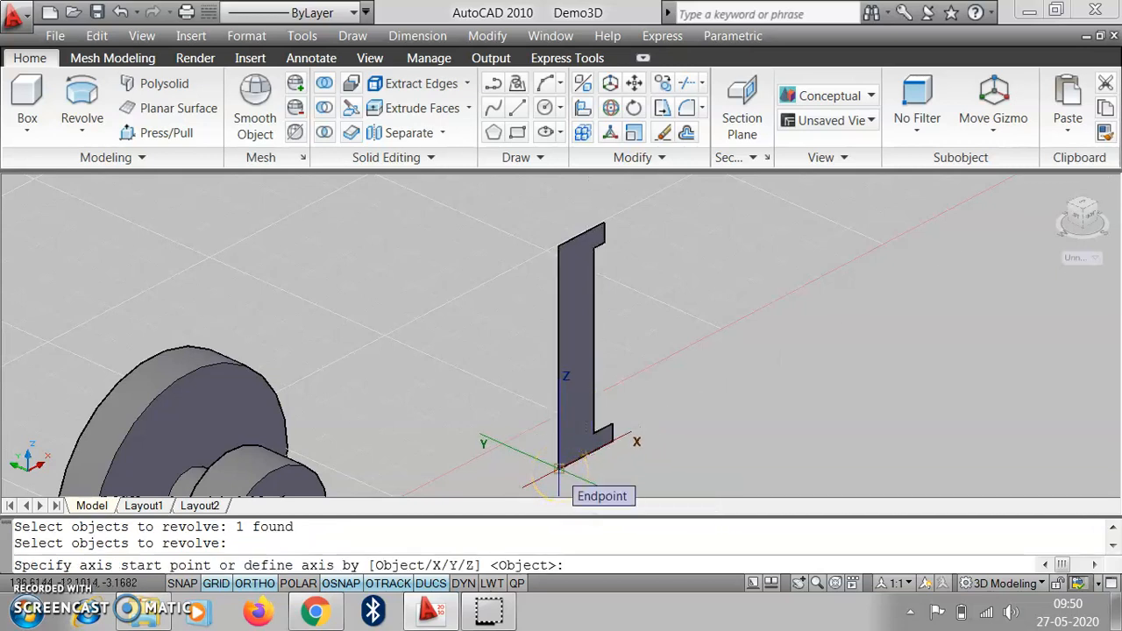
pyautogui.click(558, 468)
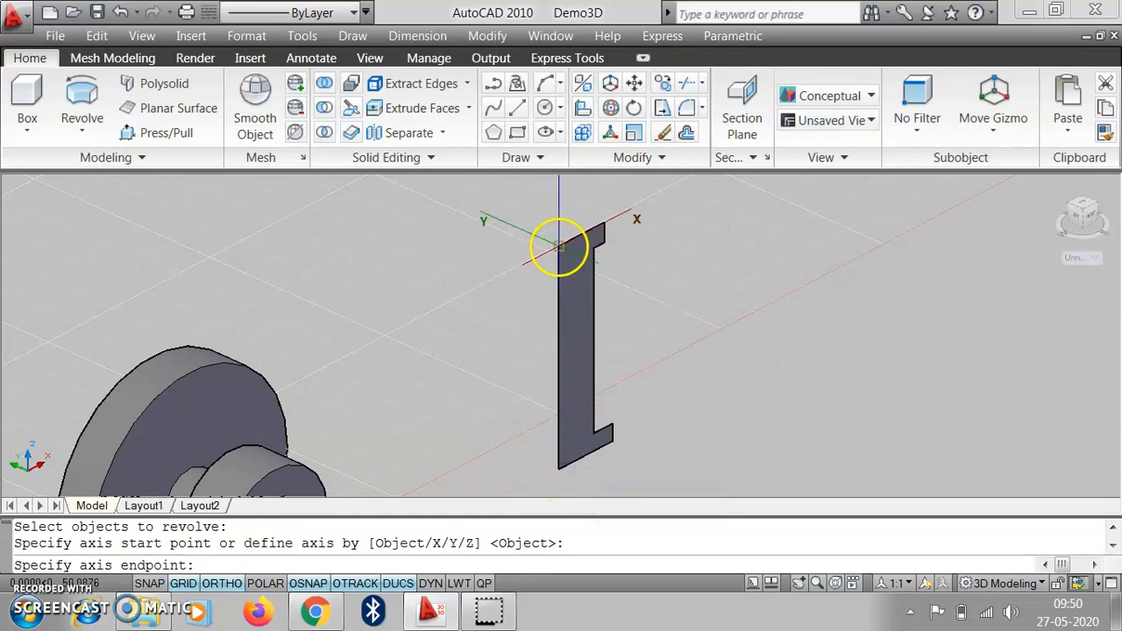
pyautogui.click(559, 247)
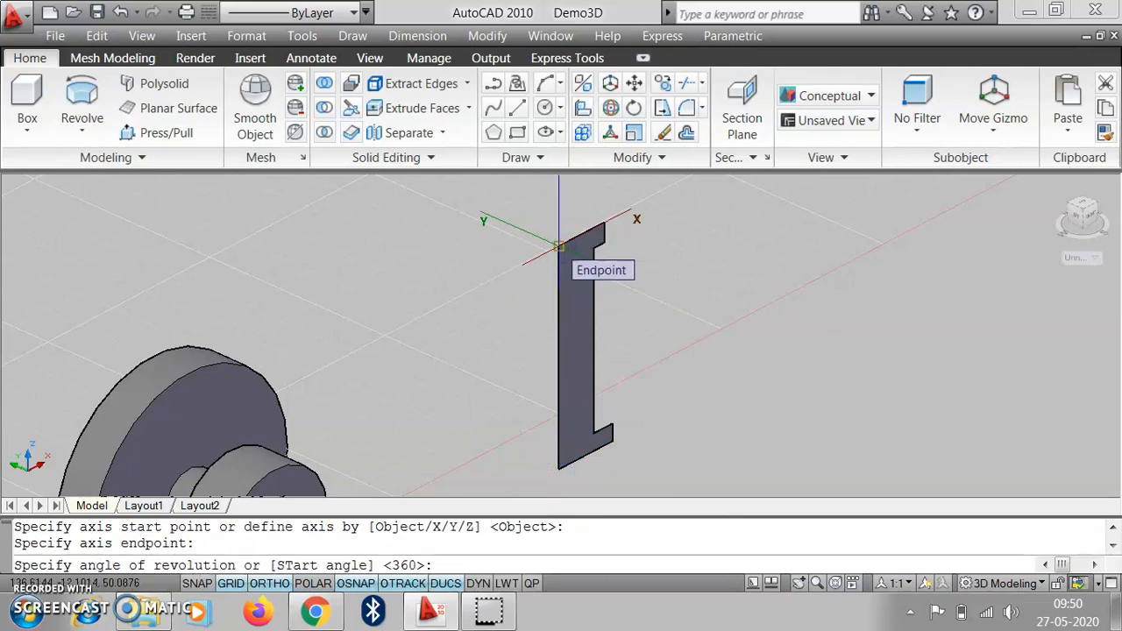
pyautogui.write('360')
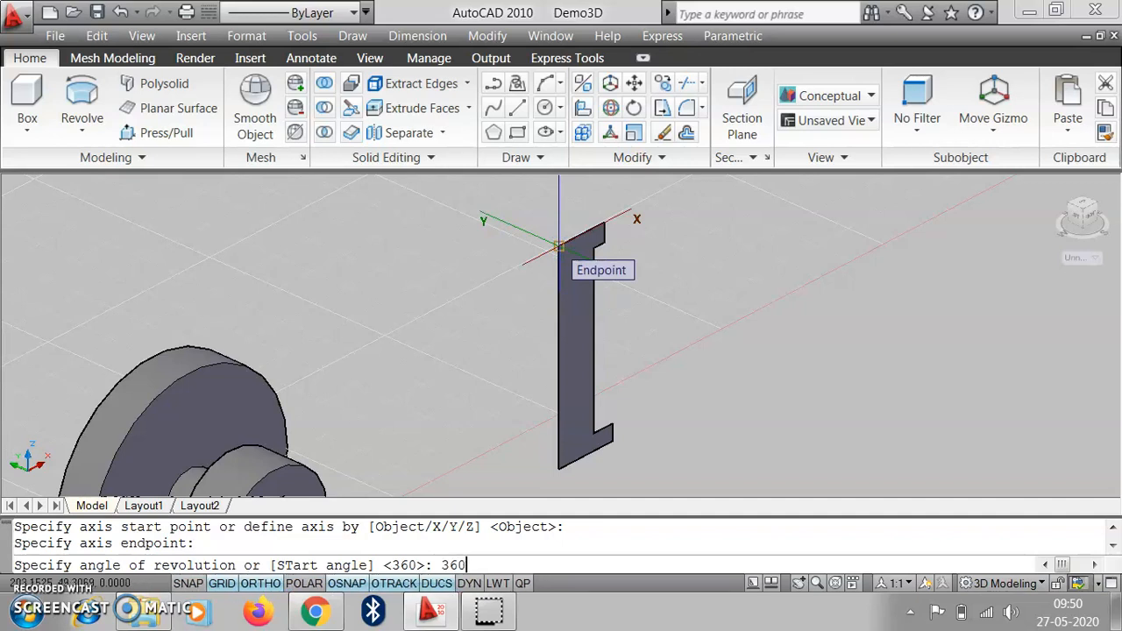
pyautogui.press('Return')
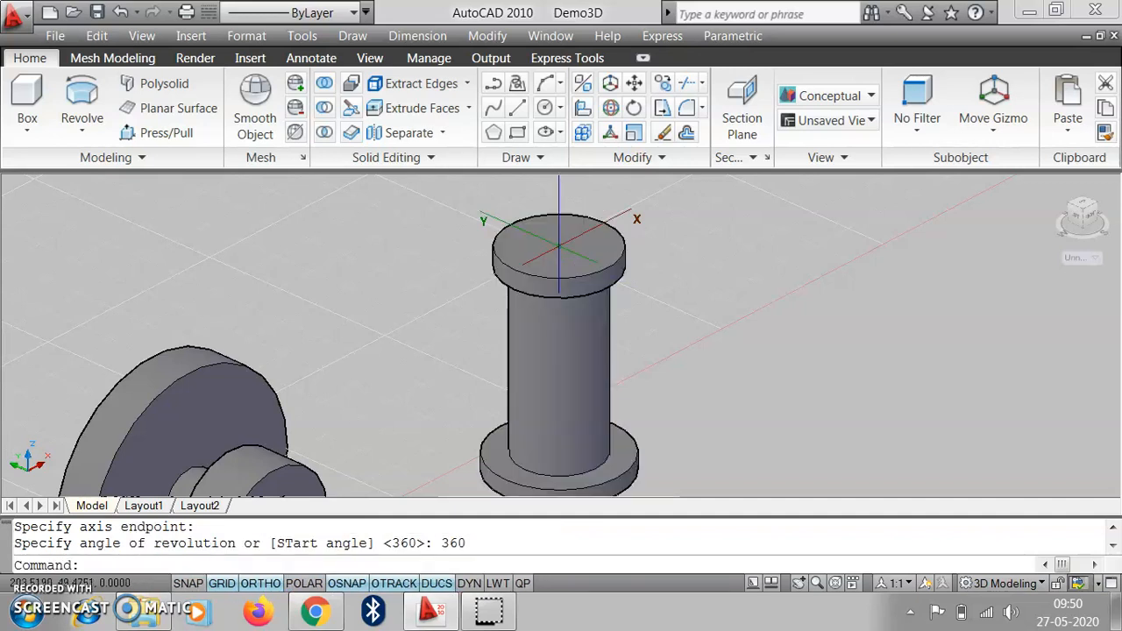
pyautogui.scroll(-2, 542, 289)
pyautogui.scroll(3, 561, 380)
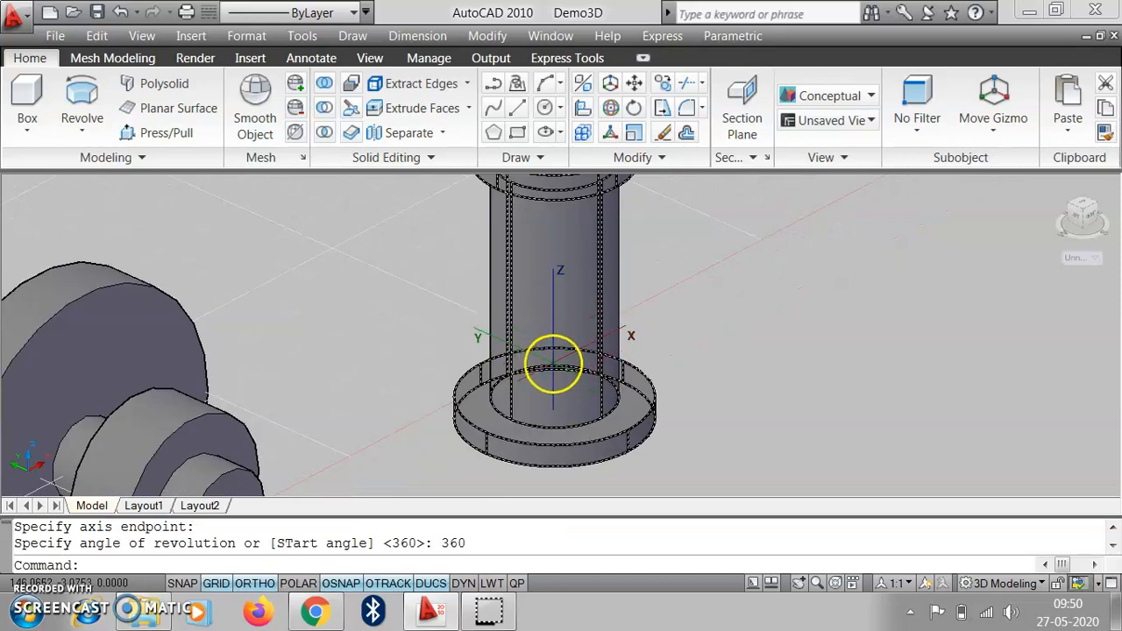
pyautogui.scroll(-4, 553, 364)
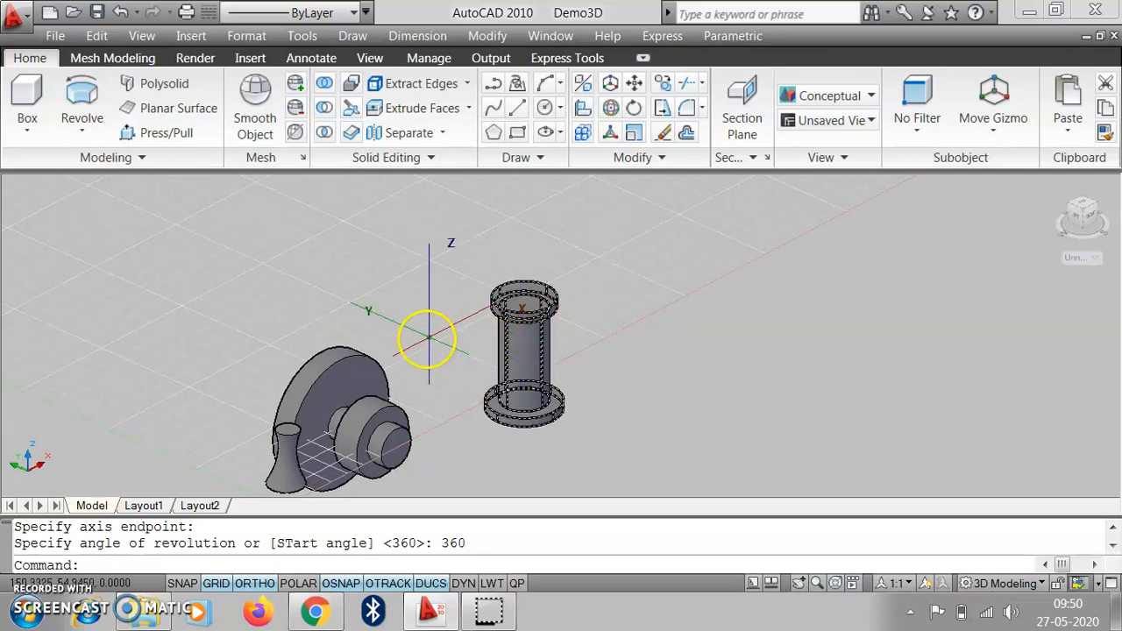
pyautogui.click(92, 104)
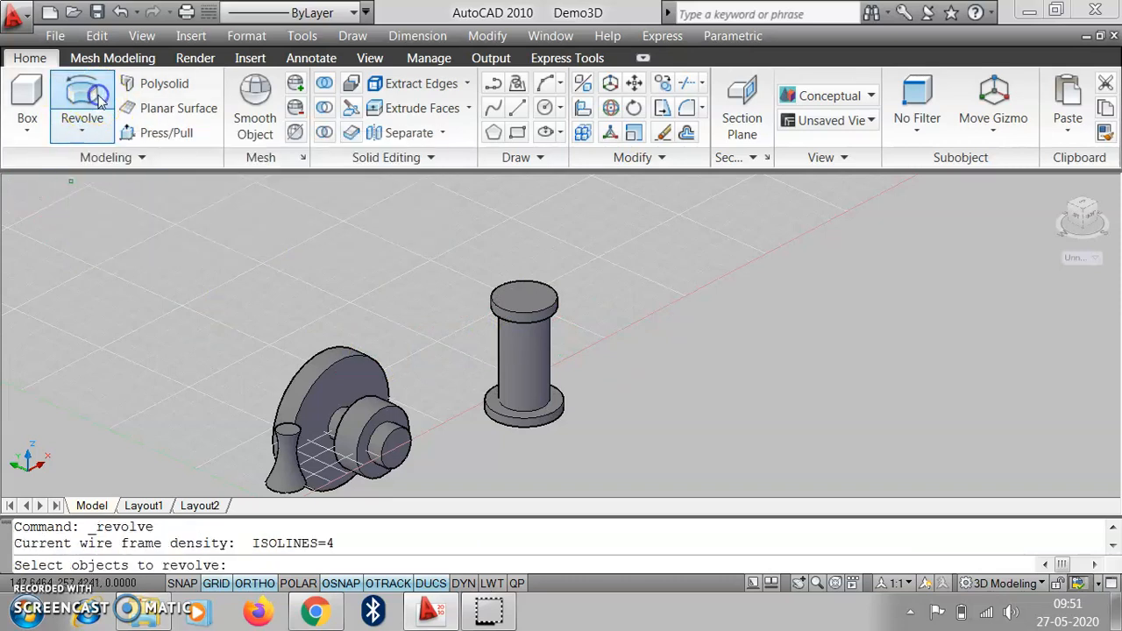
pyautogui.click(81, 130)
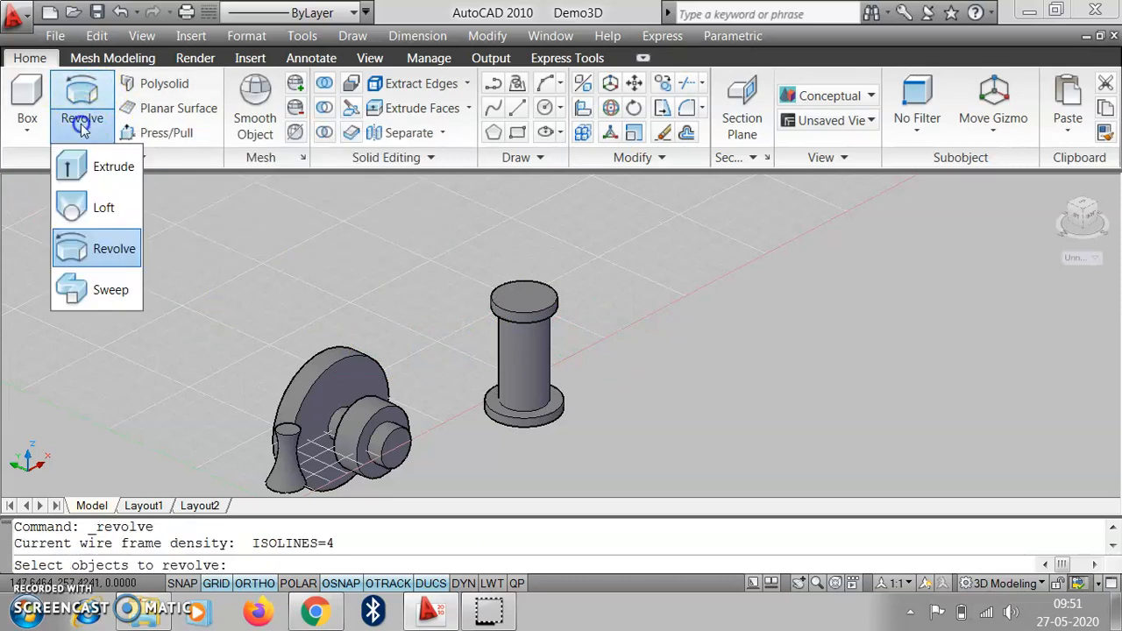
pyautogui.click(110, 290)
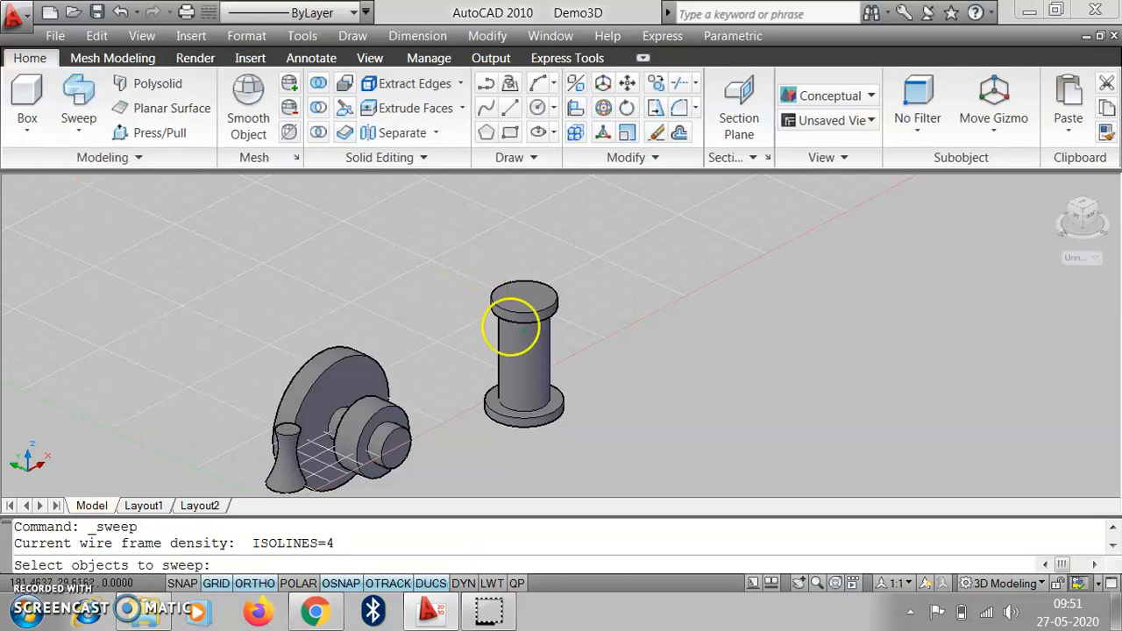
pyautogui.scroll(-5, 360, 390)
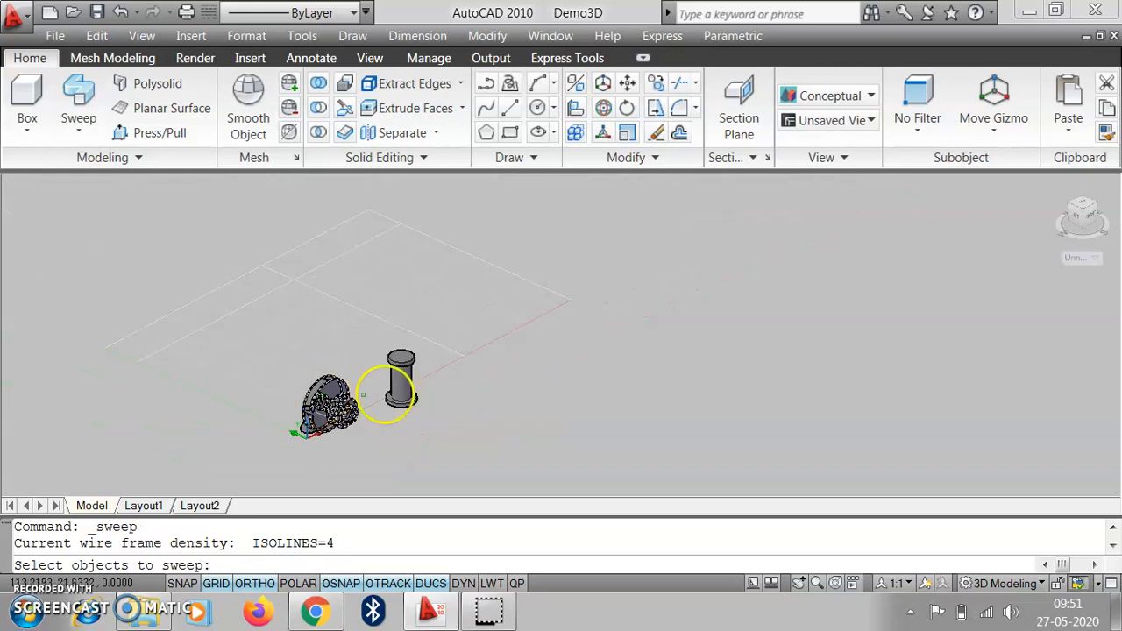
pyautogui.scroll(4, 521, 385)
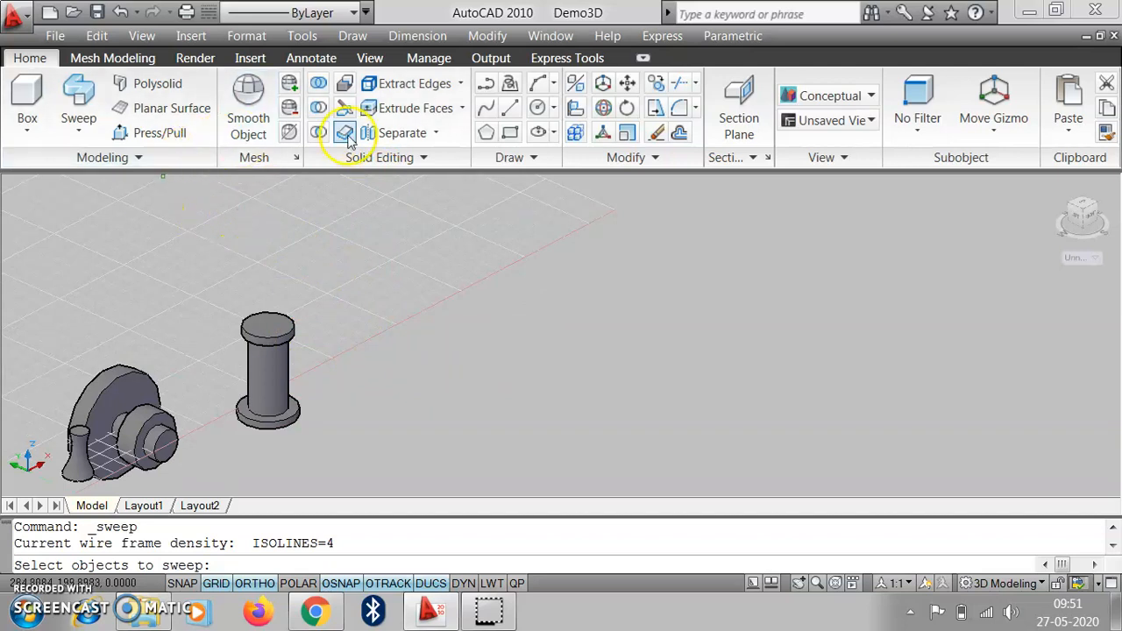
# Draw an open zigzag polyline of six right-angled segments, alternating along X and Y, on the ground plane beyond the flanged solid
pyautogui.click(487, 84)
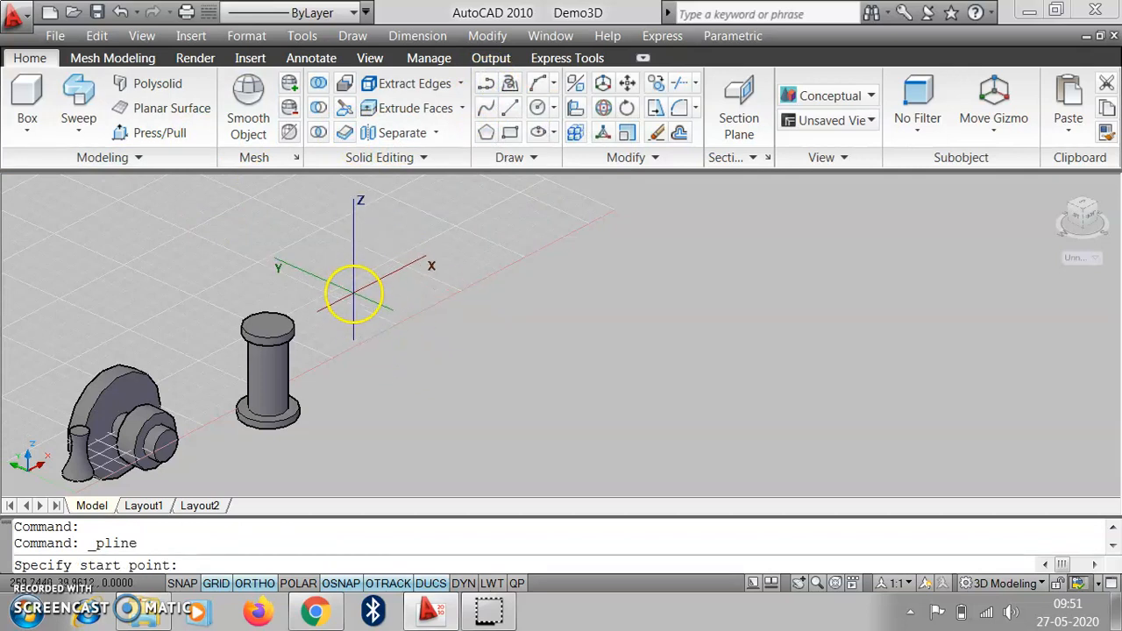
pyautogui.click(349, 277)
pyautogui.click(402, 265)
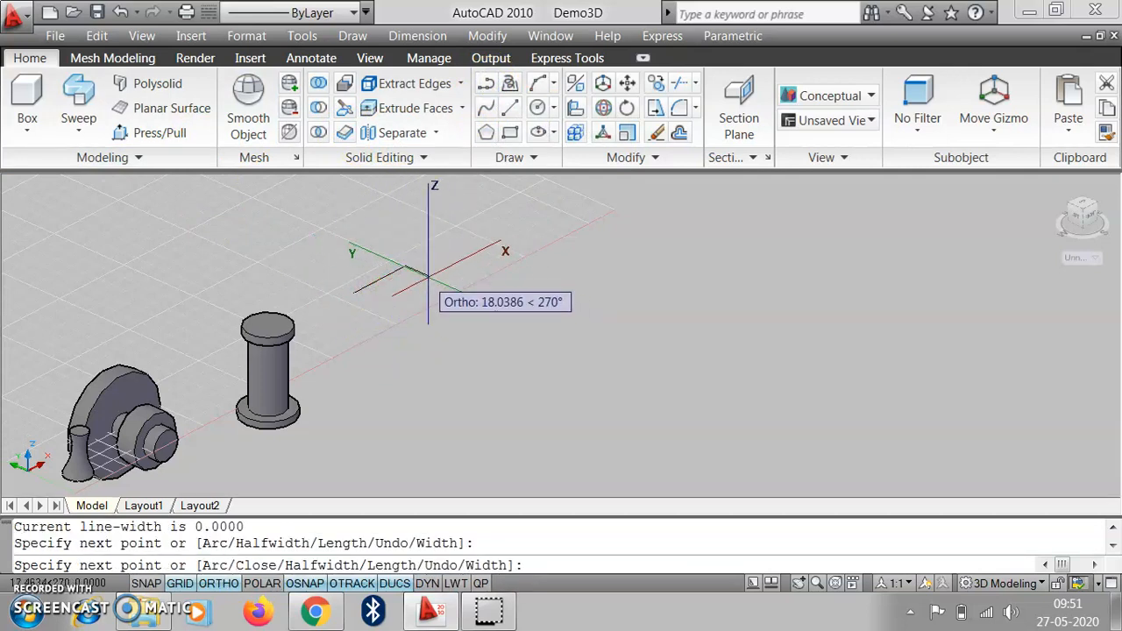
pyautogui.click(428, 277)
pyautogui.click(488, 245)
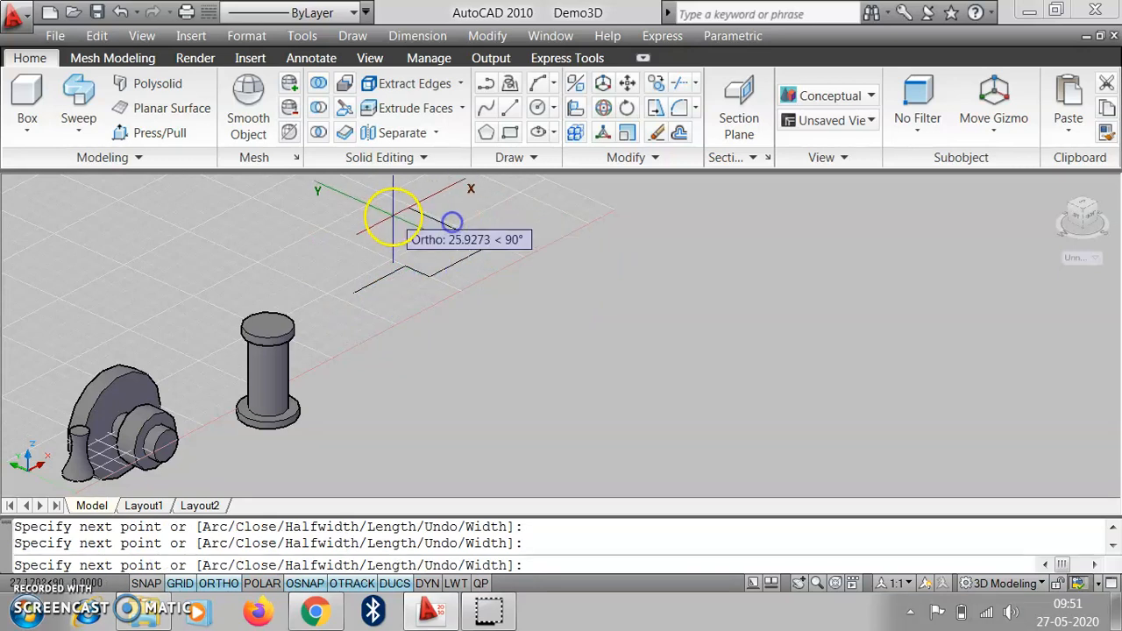
pyautogui.click(451, 219)
pyautogui.click(489, 202)
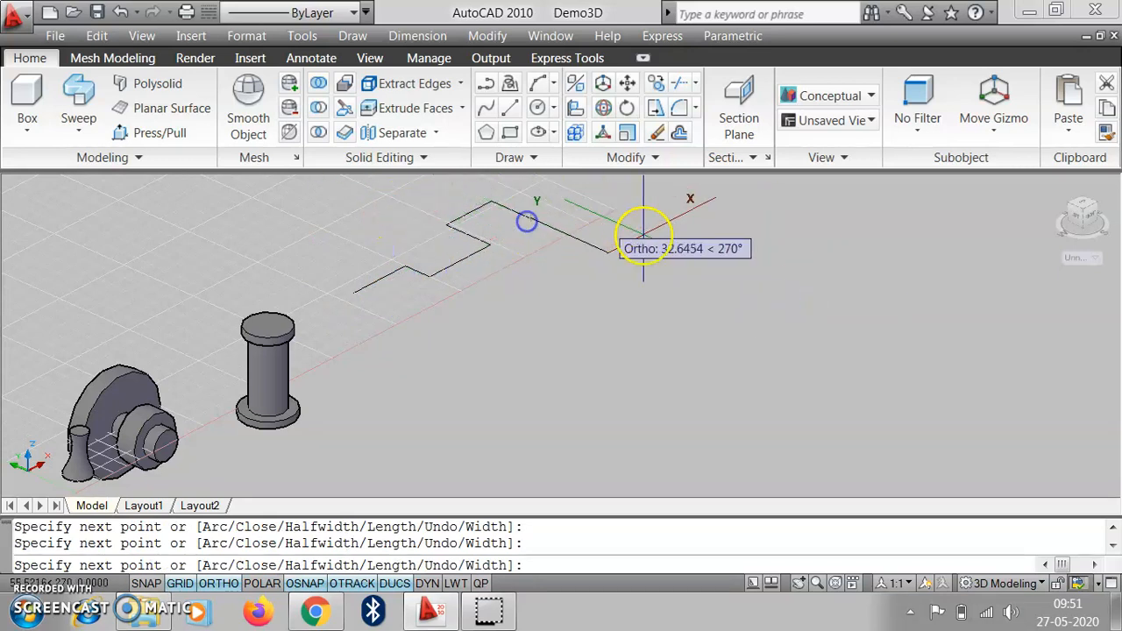
pyautogui.press('Return')
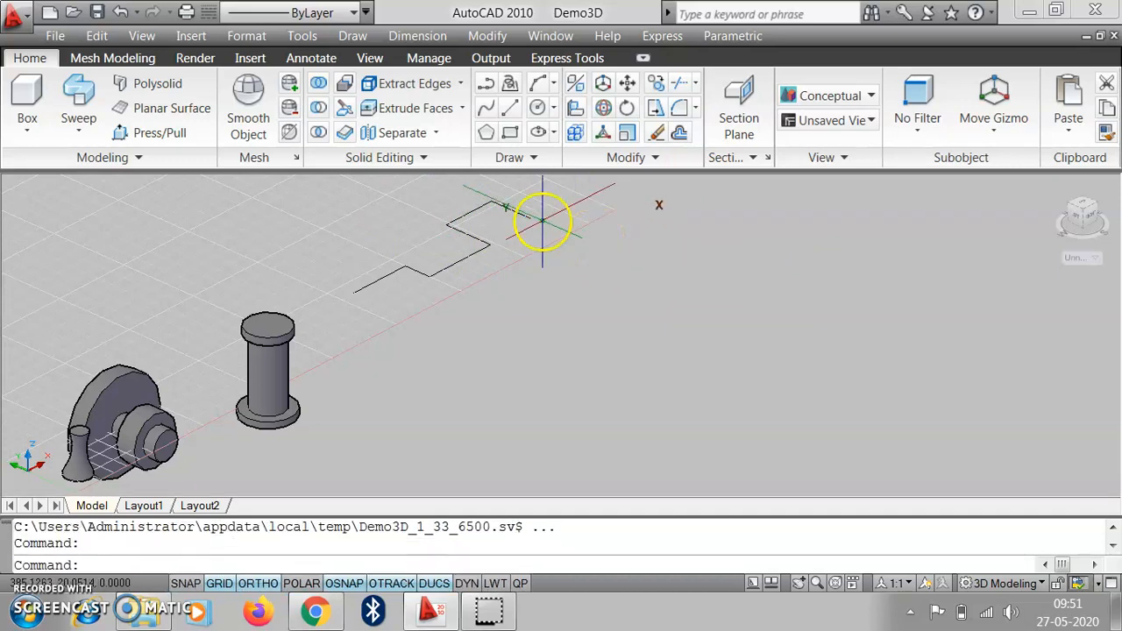
# Draw a small circle centred on the start point of the zigzag polyline
pyautogui.scroll(5, 342, 282)
pyautogui.scroll(-2, 488, 426)
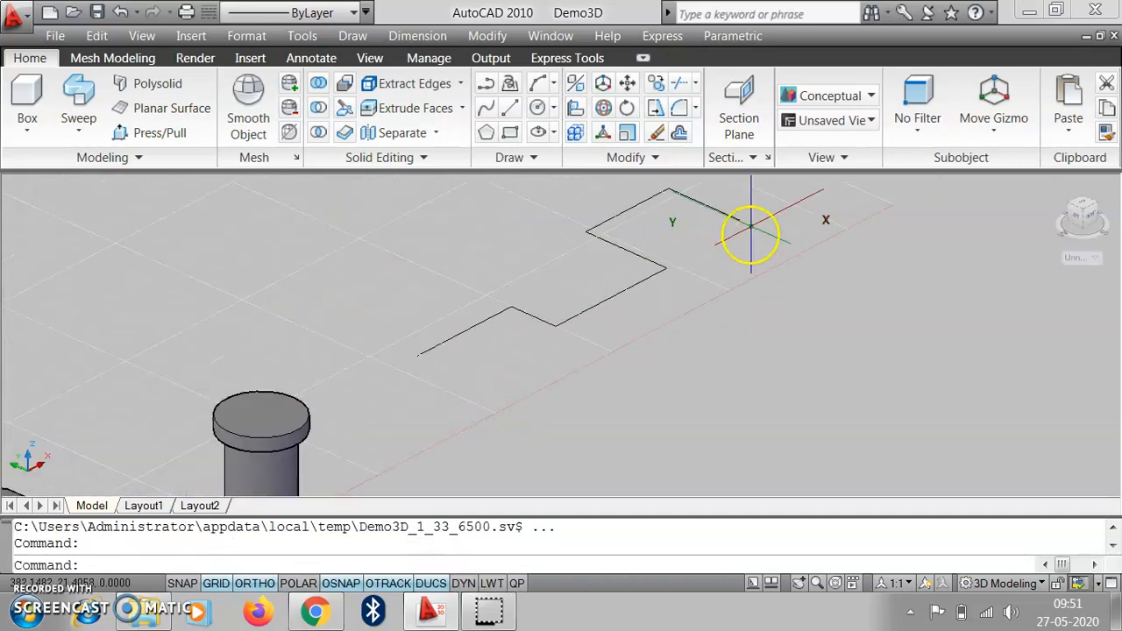
pyautogui.scroll(3, 664, 187)
pyautogui.scroll(-2, 569, 229)
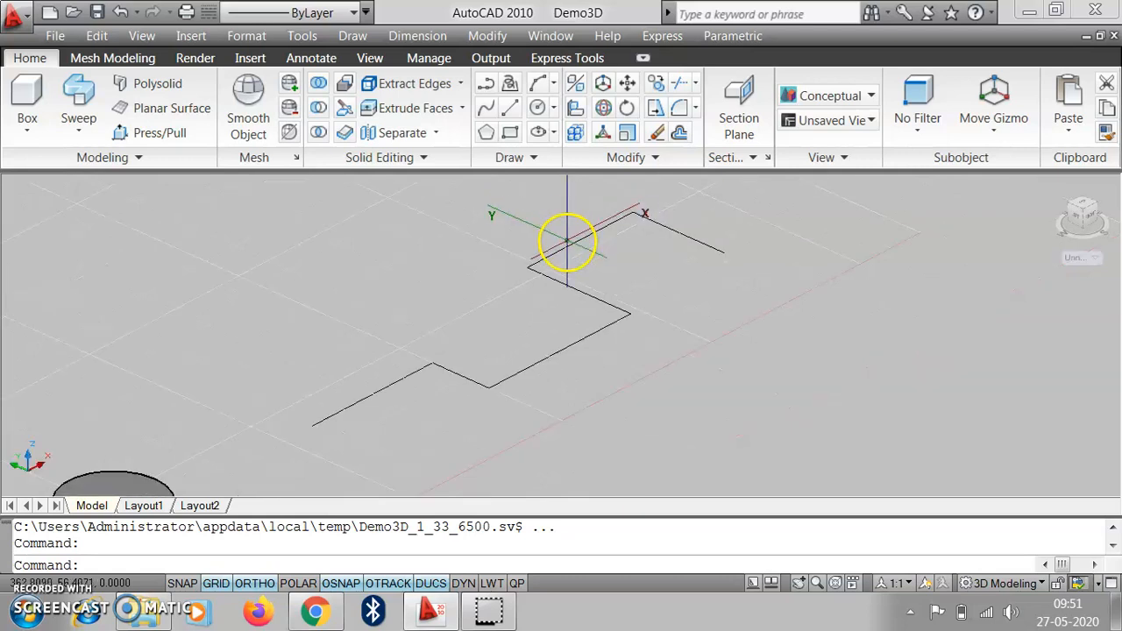
pyautogui.click(537, 109)
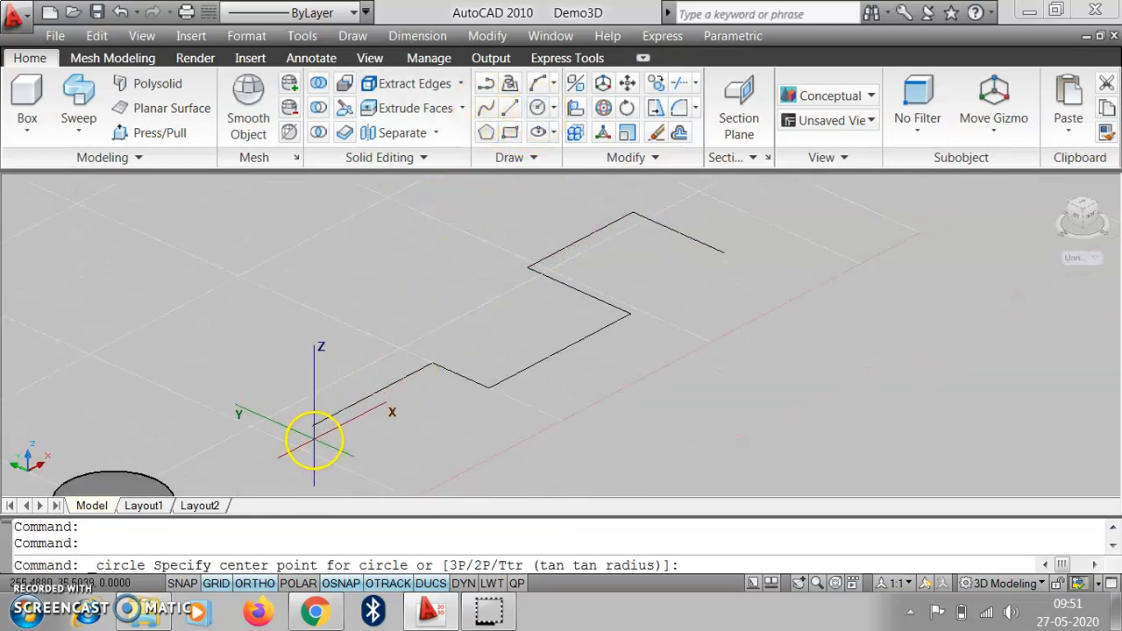
pyautogui.click(313, 428)
pyautogui.click(313, 417)
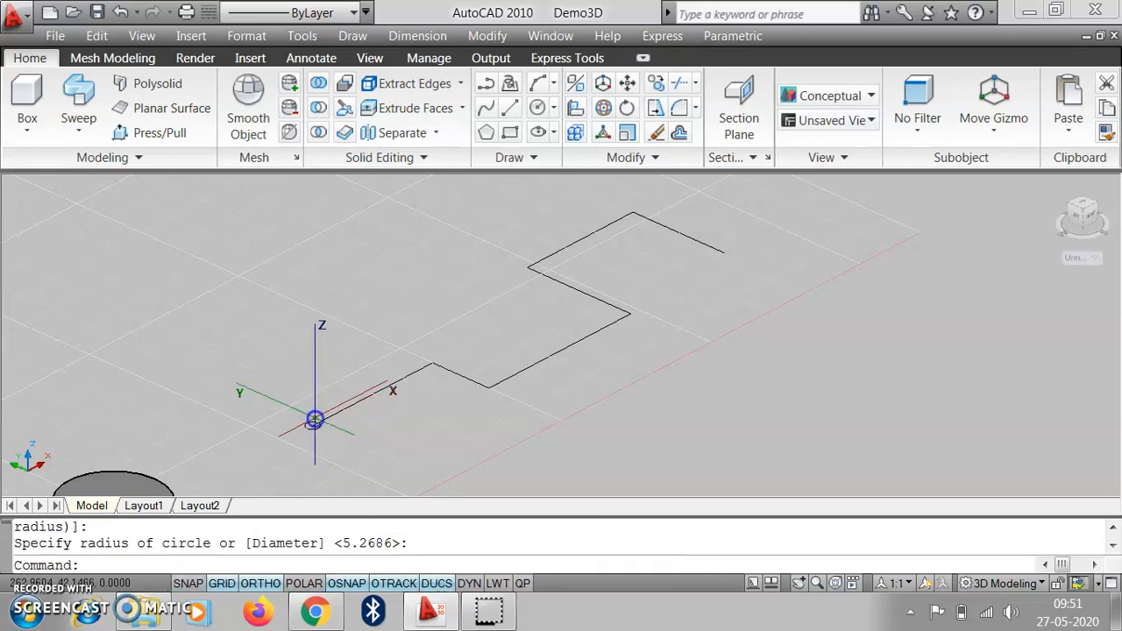
# Sweep the small circle along the zigzag polyline to form a solid bent rod
pyautogui.click(89, 99)
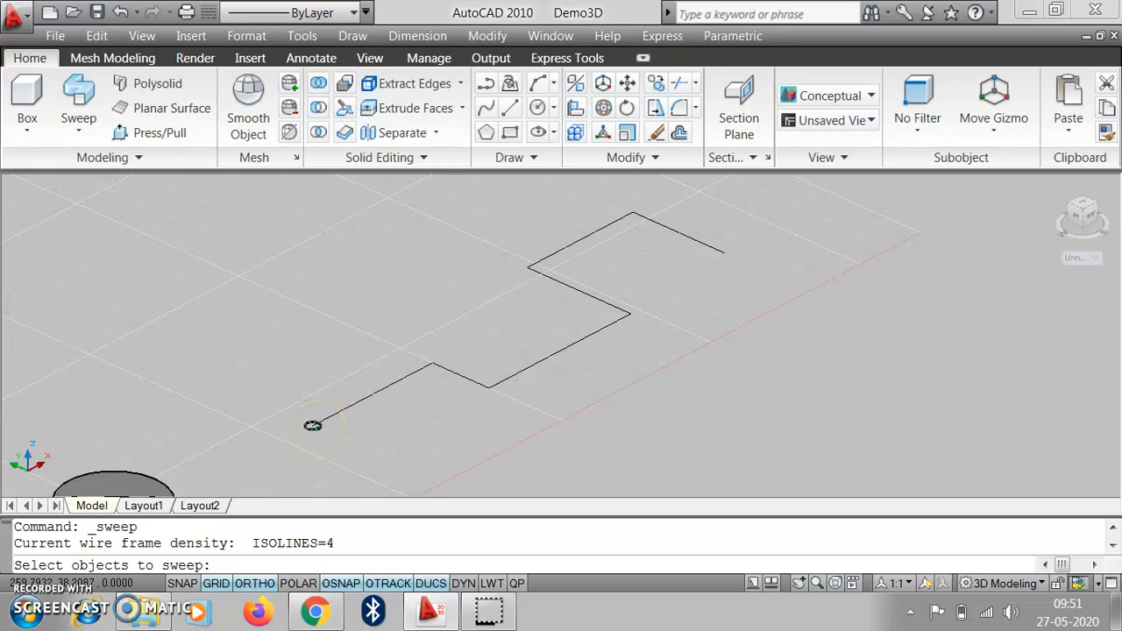
pyautogui.click(316, 427)
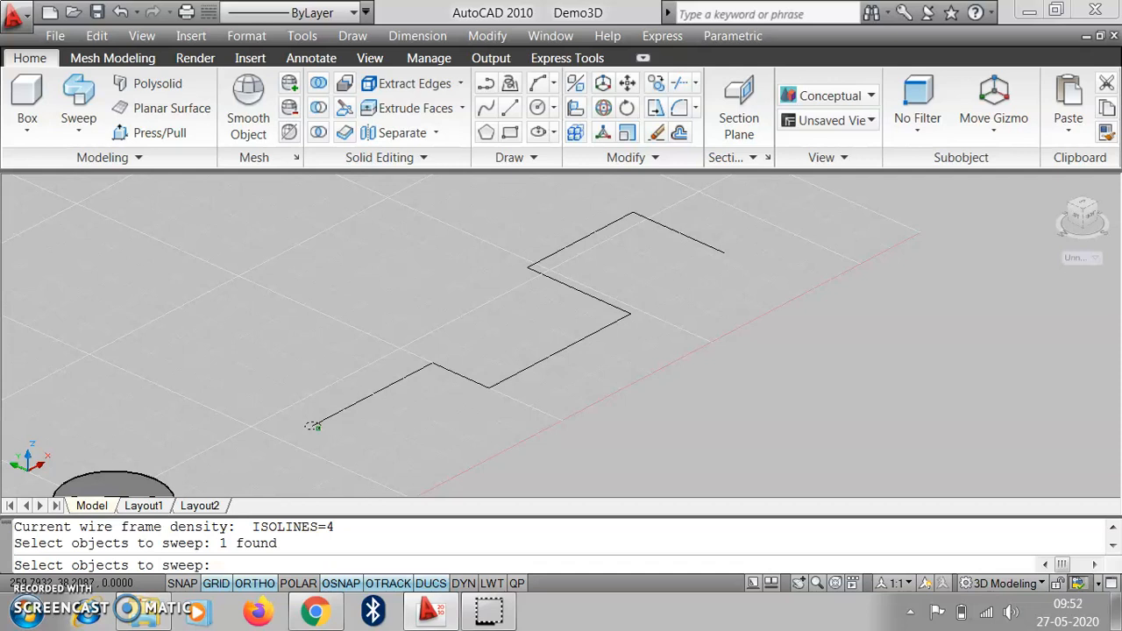
pyautogui.press('Return')
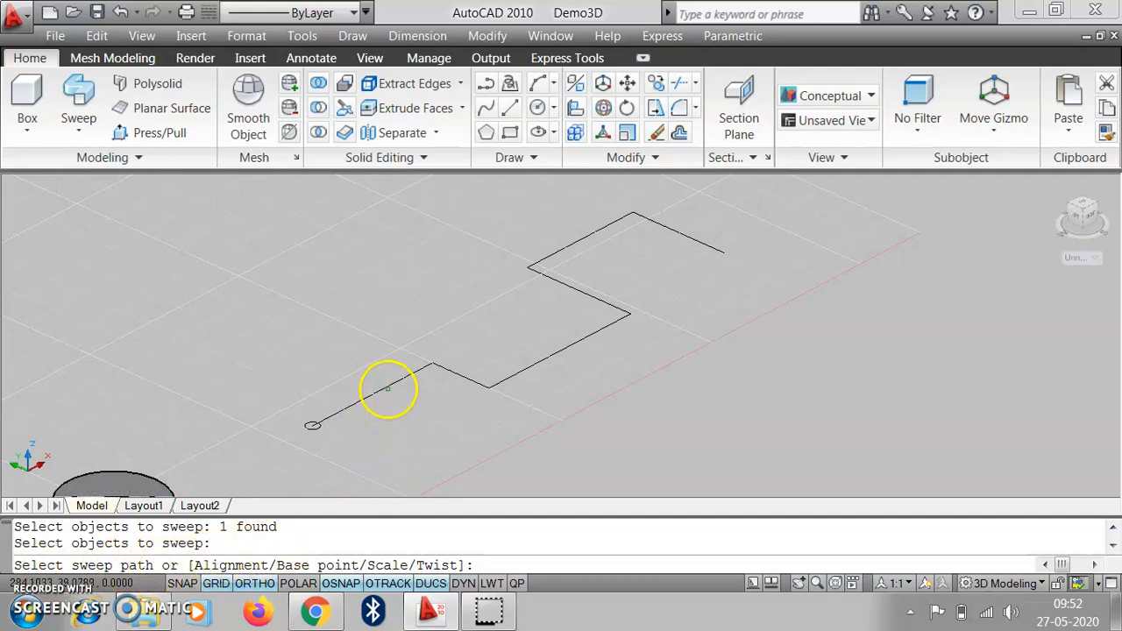
pyautogui.click(390, 386)
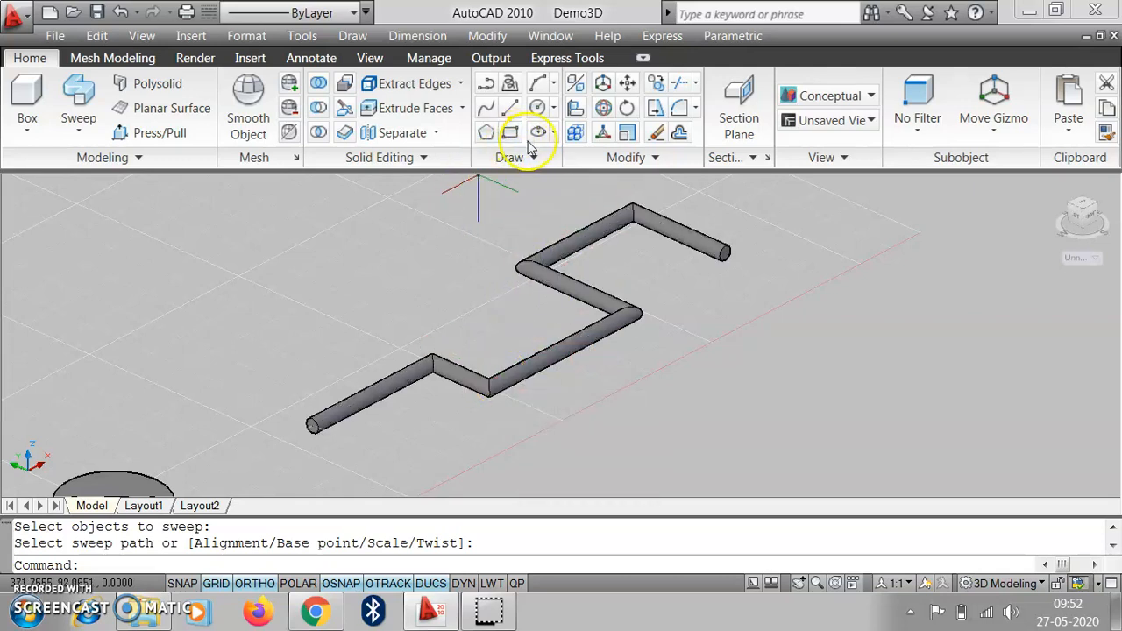
# Draw a second stepped polyline of eight right-angled segments in front of the swept rod, ending with a long segment along negative Y
pyautogui.click(489, 84)
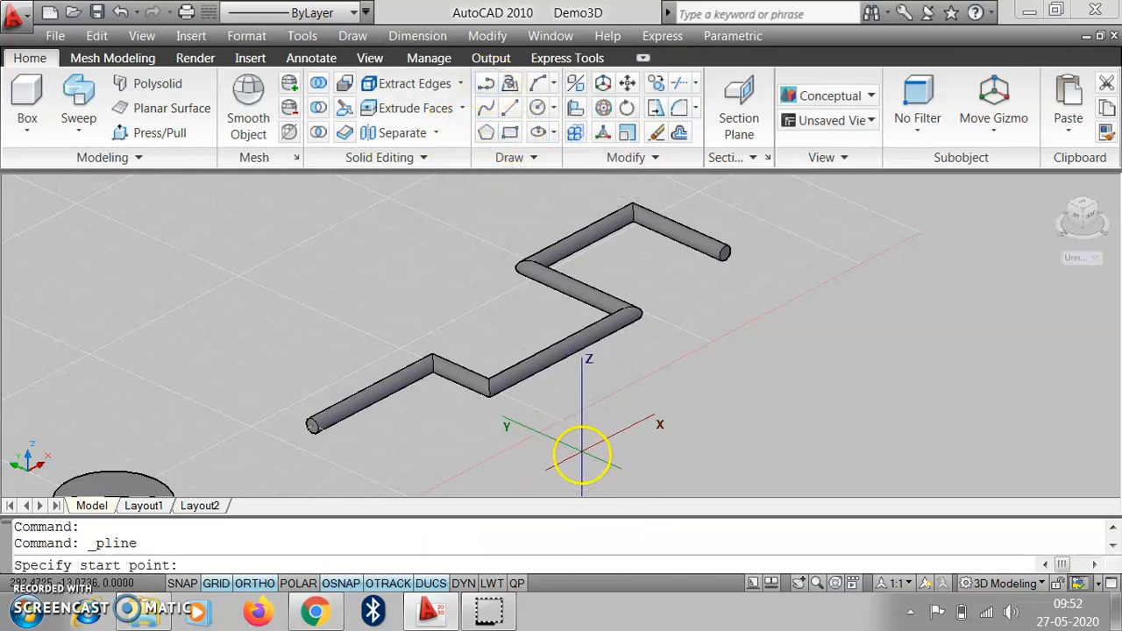
pyautogui.click(582, 453)
pyautogui.click(653, 411)
pyautogui.click(614, 392)
pyautogui.click(681, 359)
pyautogui.click(772, 401)
pyautogui.click(847, 353)
pyautogui.click(795, 310)
pyautogui.click(847, 274)
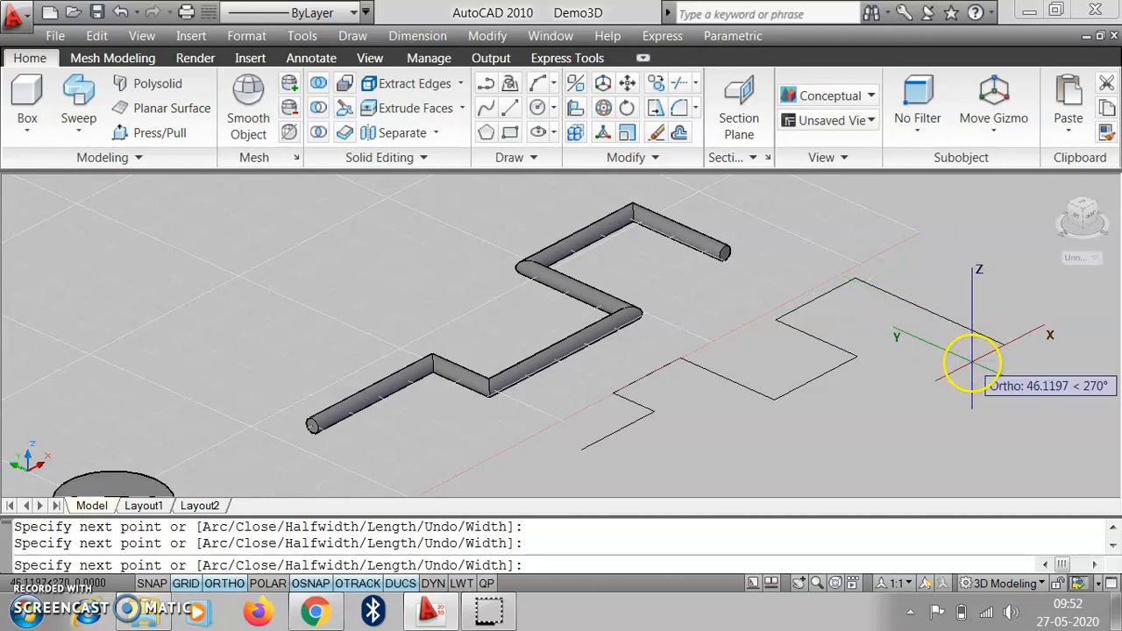
pyautogui.click(1022, 392)
# Continue the stepped polyline back along negative X past its start, about 56 units along positive Y, and back to the start, closing the outline
pyautogui.scroll(-3, 859, 360)
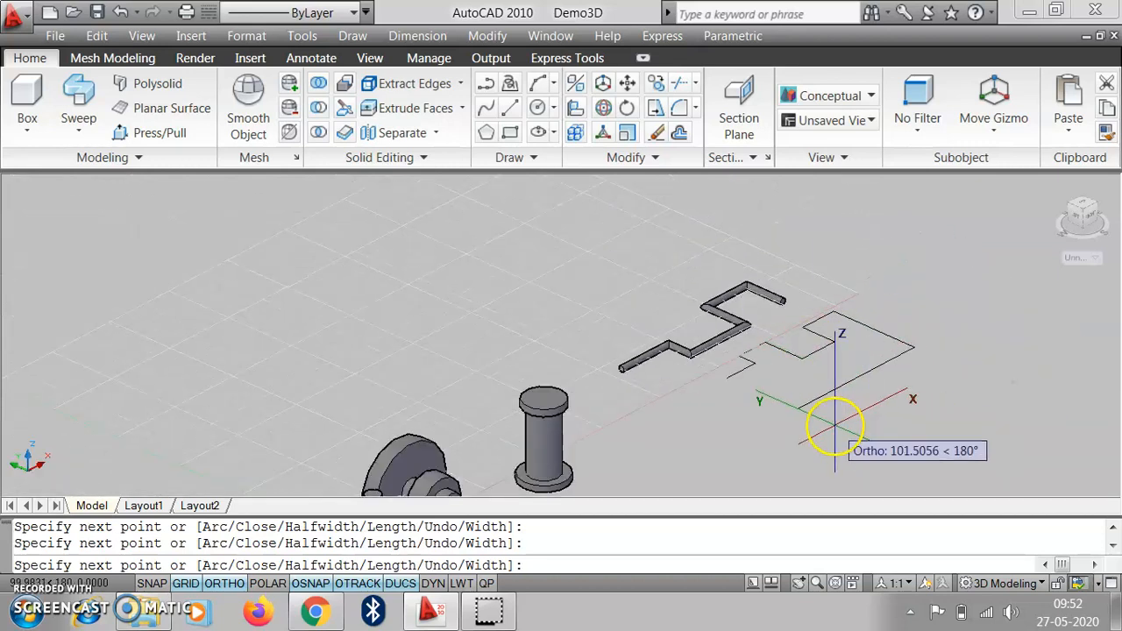
pyautogui.scroll(-2, 833, 426)
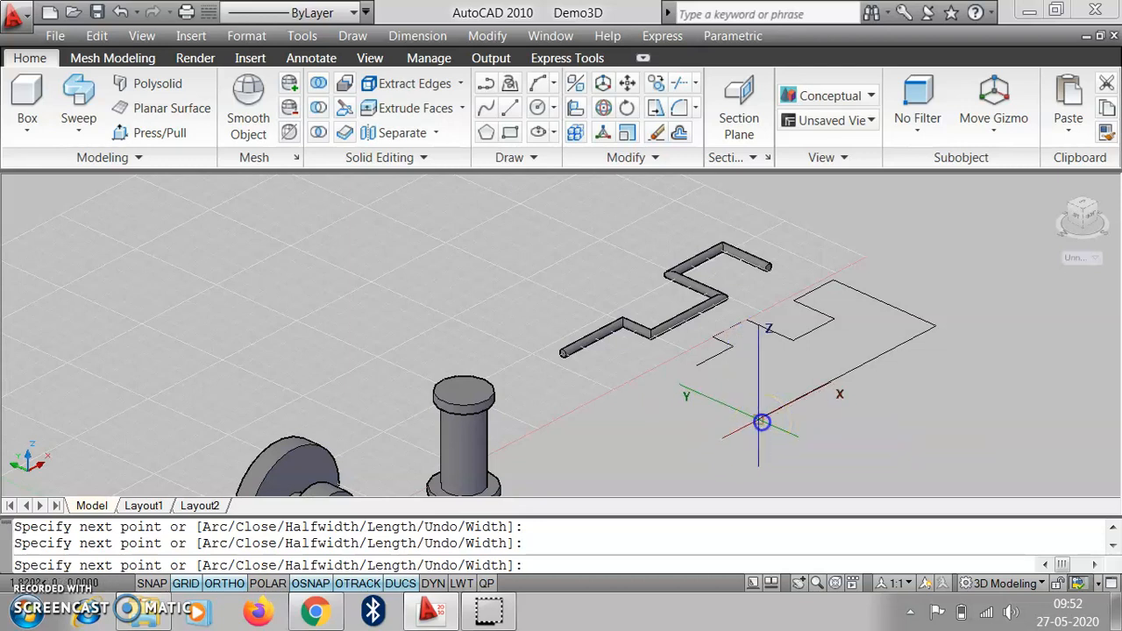
pyautogui.scroll(3, 692, 368)
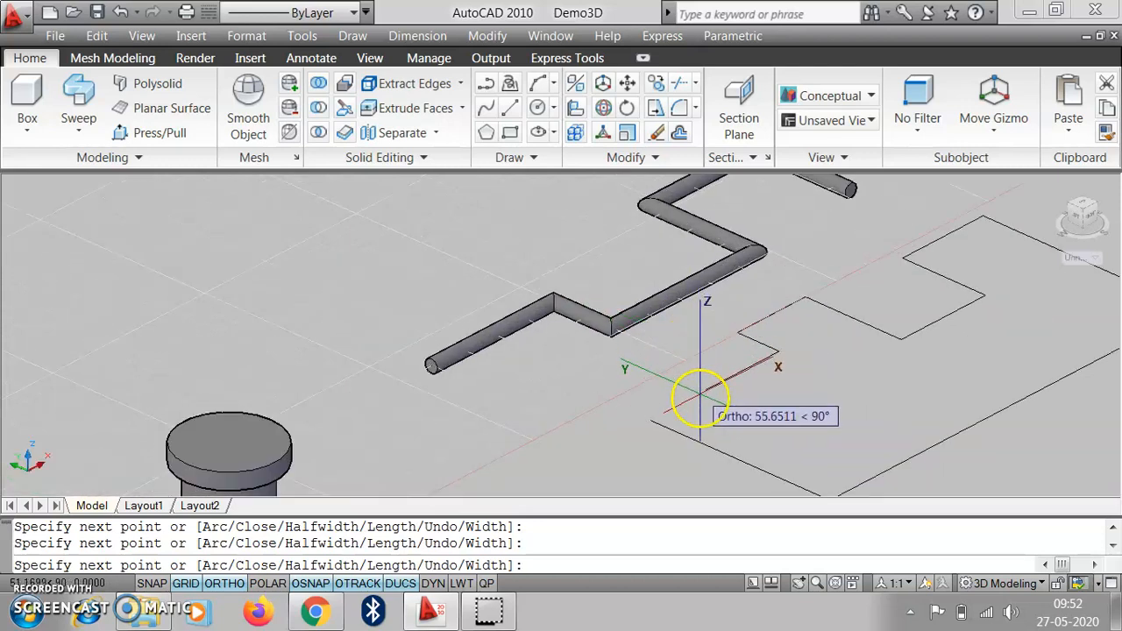
pyautogui.click(651, 423)
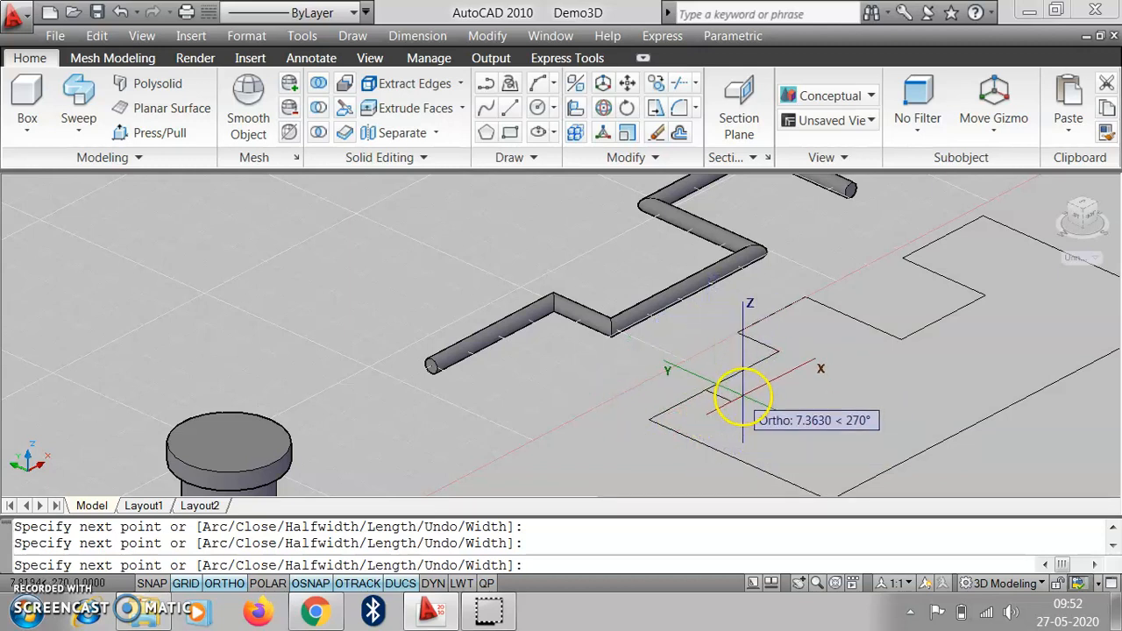
pyautogui.press('Escape')
pyautogui.scroll(-2, 699, 332)
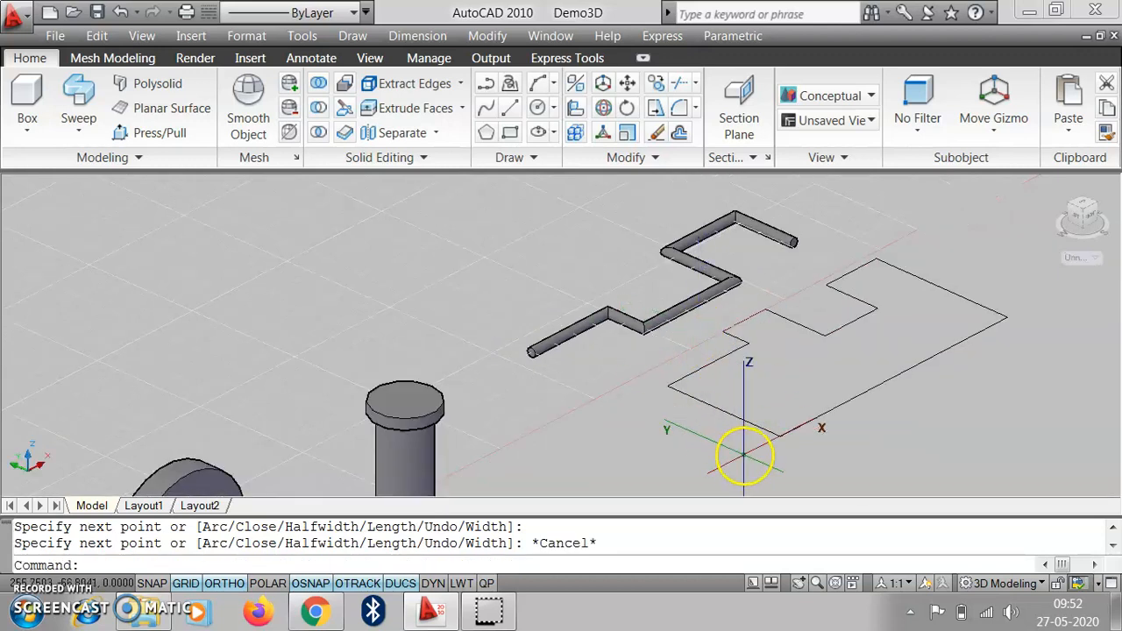
pyautogui.scroll(2, 744, 453)
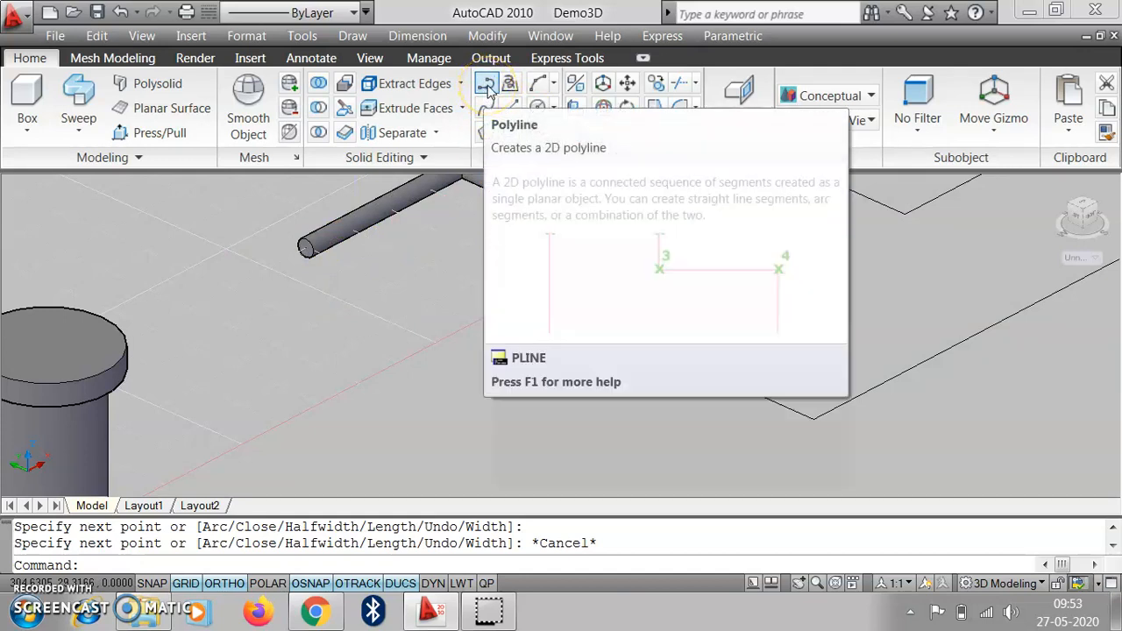
# Draw a small open polyline beside the closed stepped outline: along positive X, about 12 units along negative Y, then short returns along negative X and positive Y
pyautogui.click(486, 88)
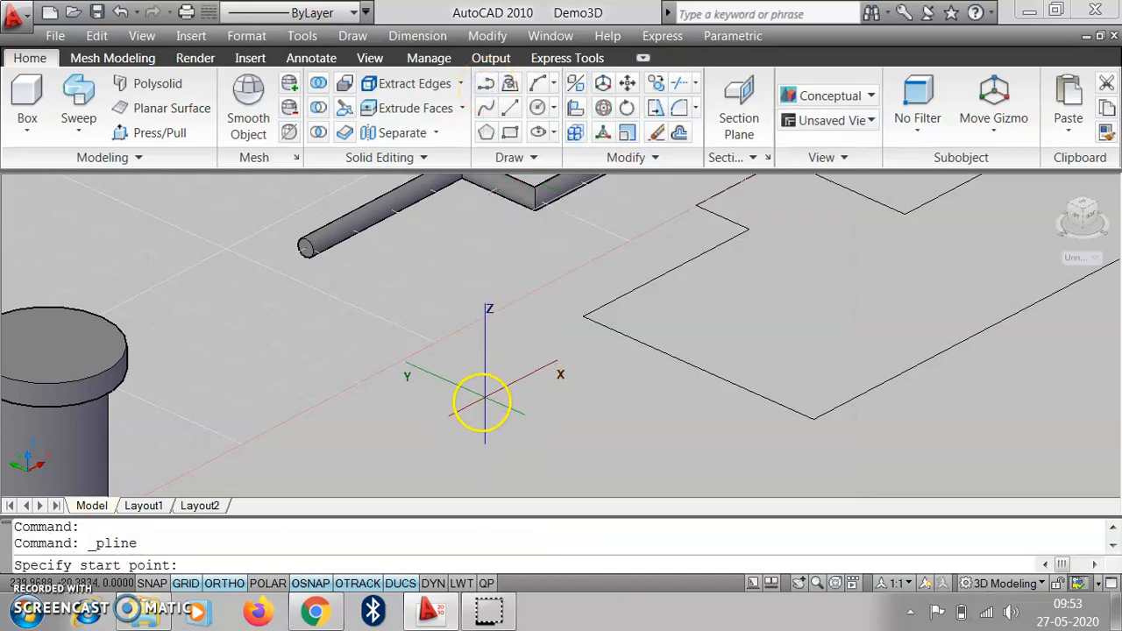
pyautogui.click(484, 393)
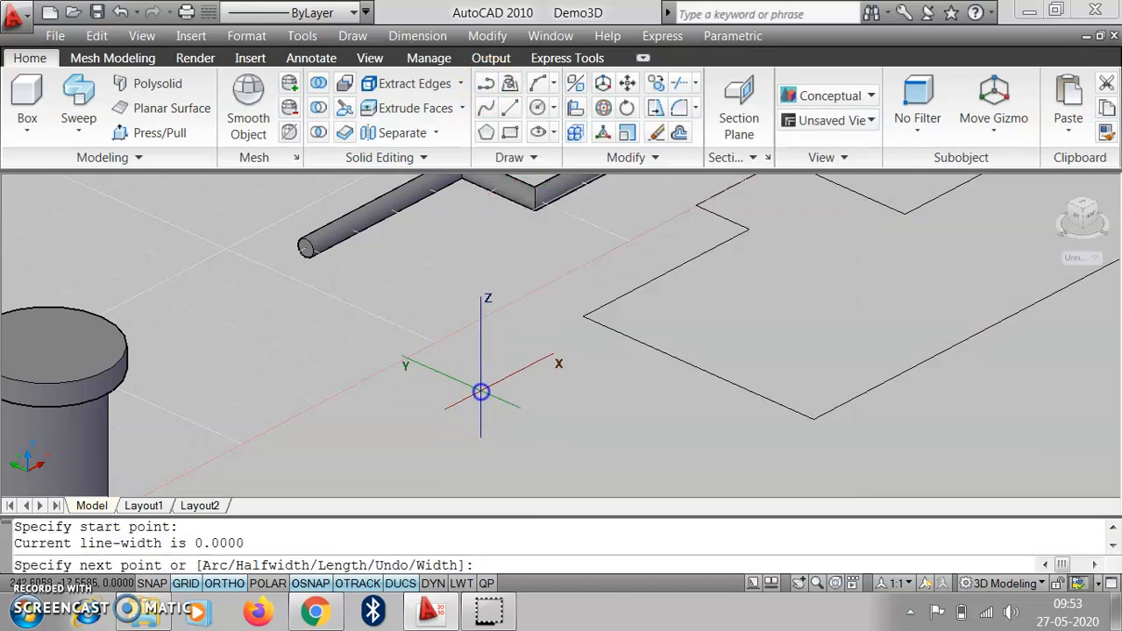
pyautogui.click(528, 368)
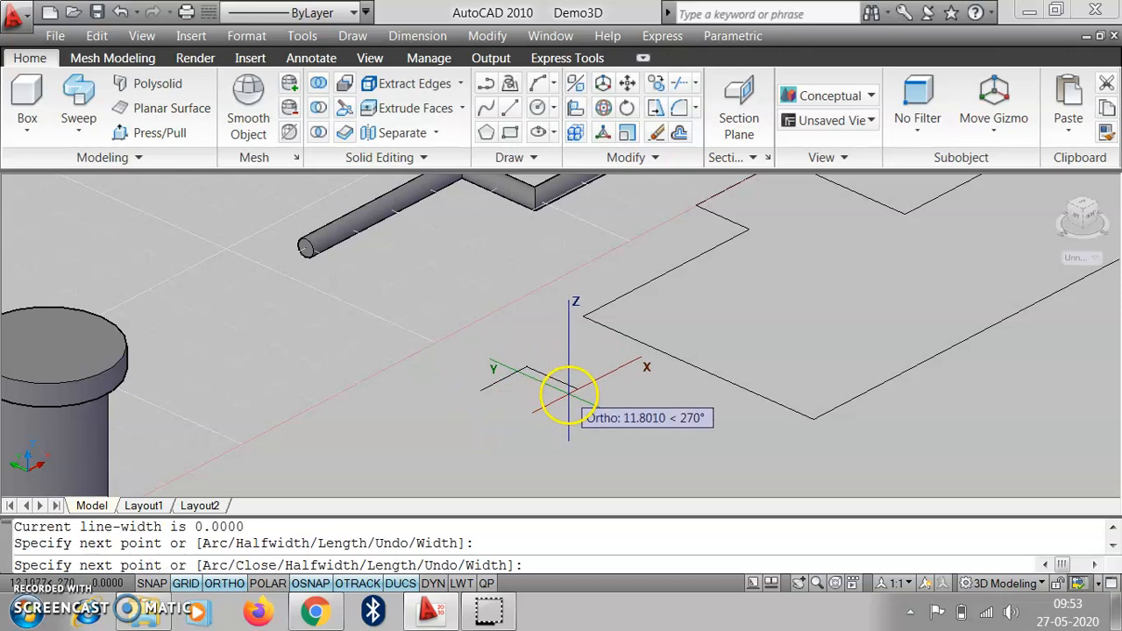
pyautogui.click(570, 393)
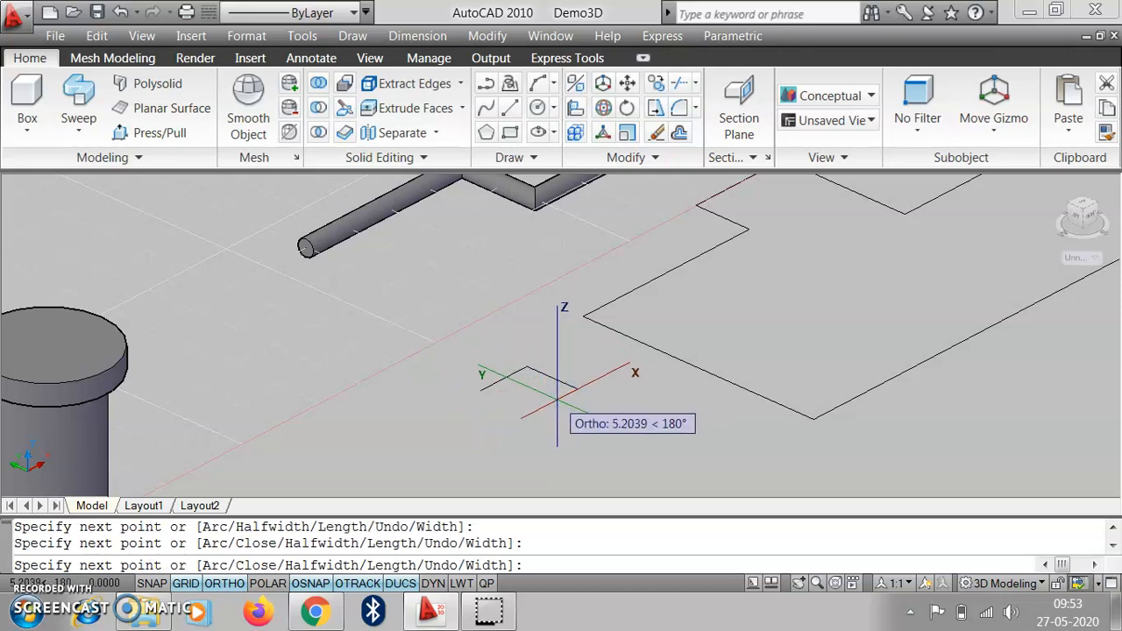
pyautogui.click(562, 399)
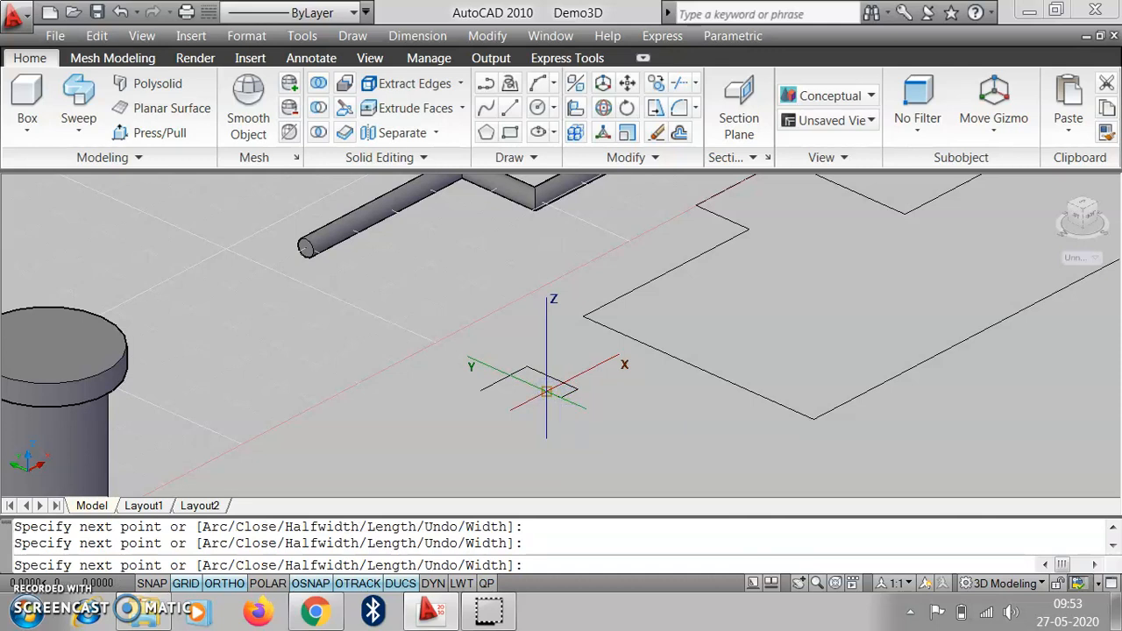
pyautogui.press('Return')
# Draw two connected lines from the small polyline's start point, a short one along negative Y and one about 4 units along positive X
pyautogui.click(571, 187)
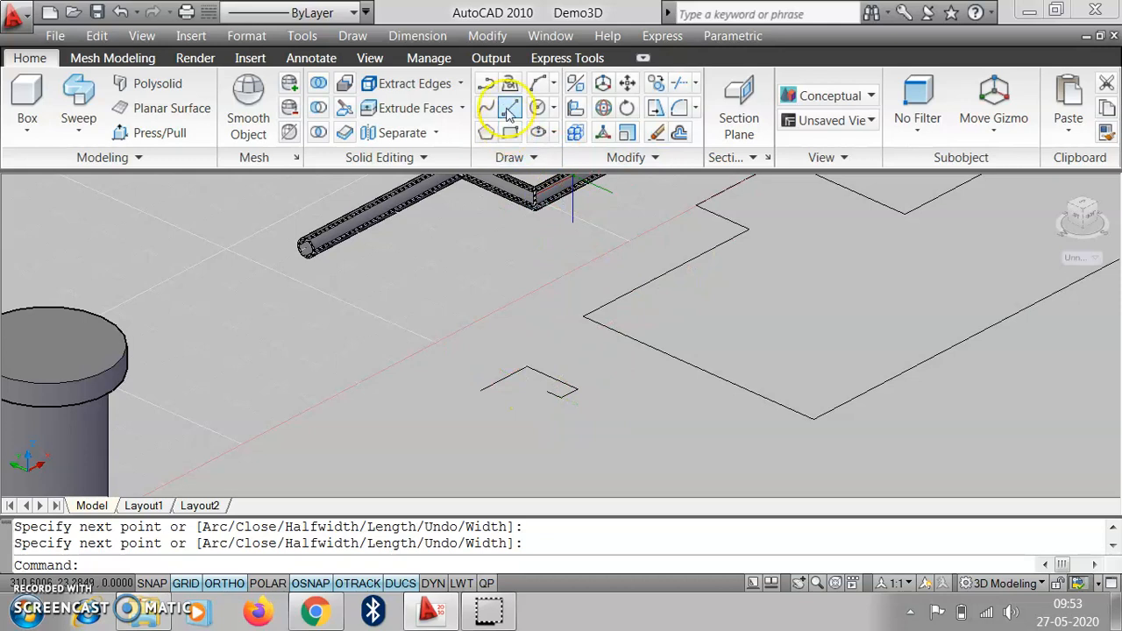
pyautogui.click(481, 390)
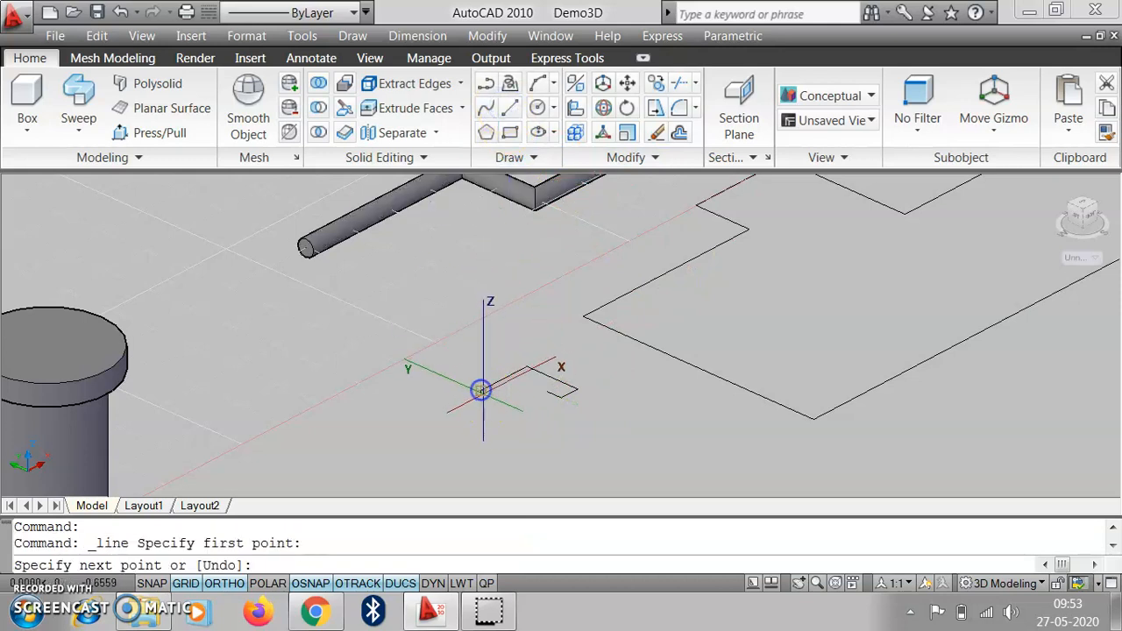
pyautogui.click(498, 404)
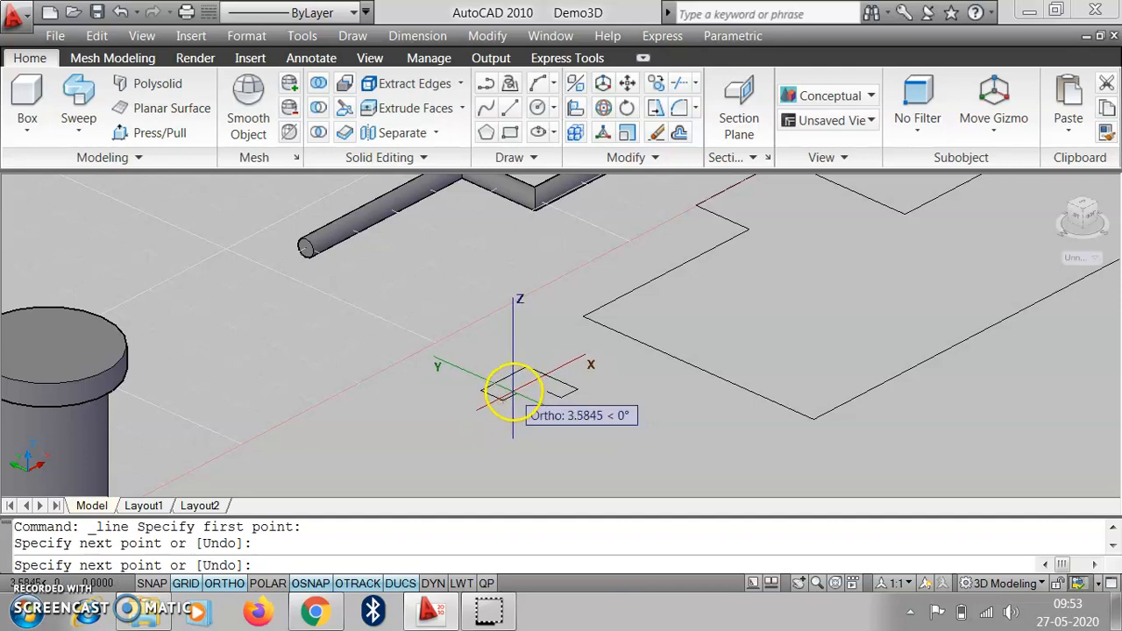
pyautogui.click(514, 387)
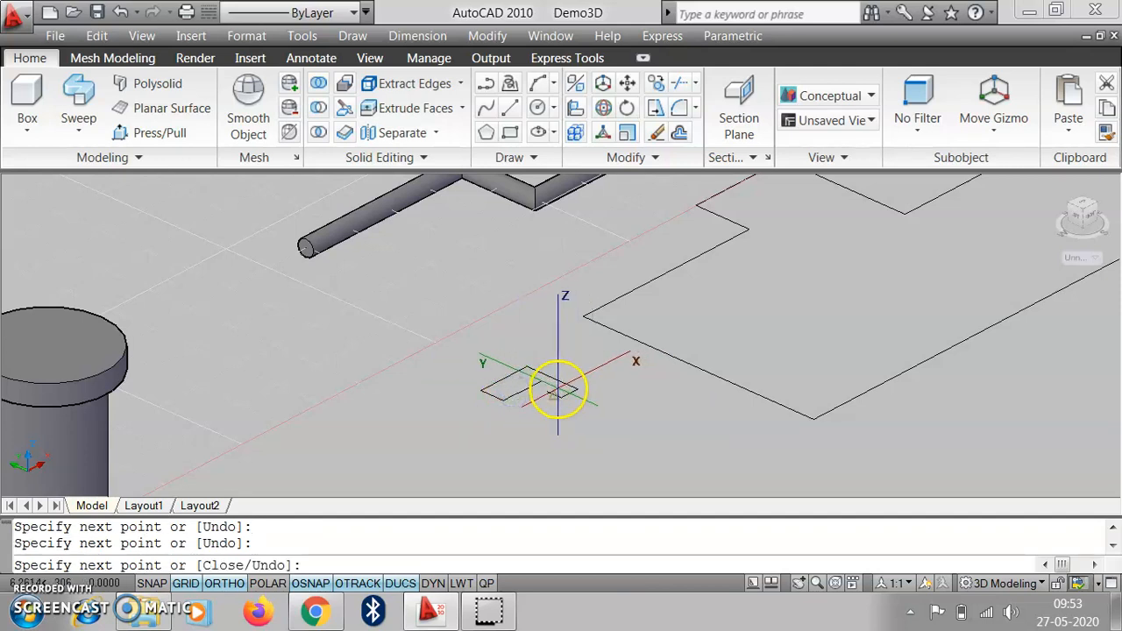
pyautogui.press('Return')
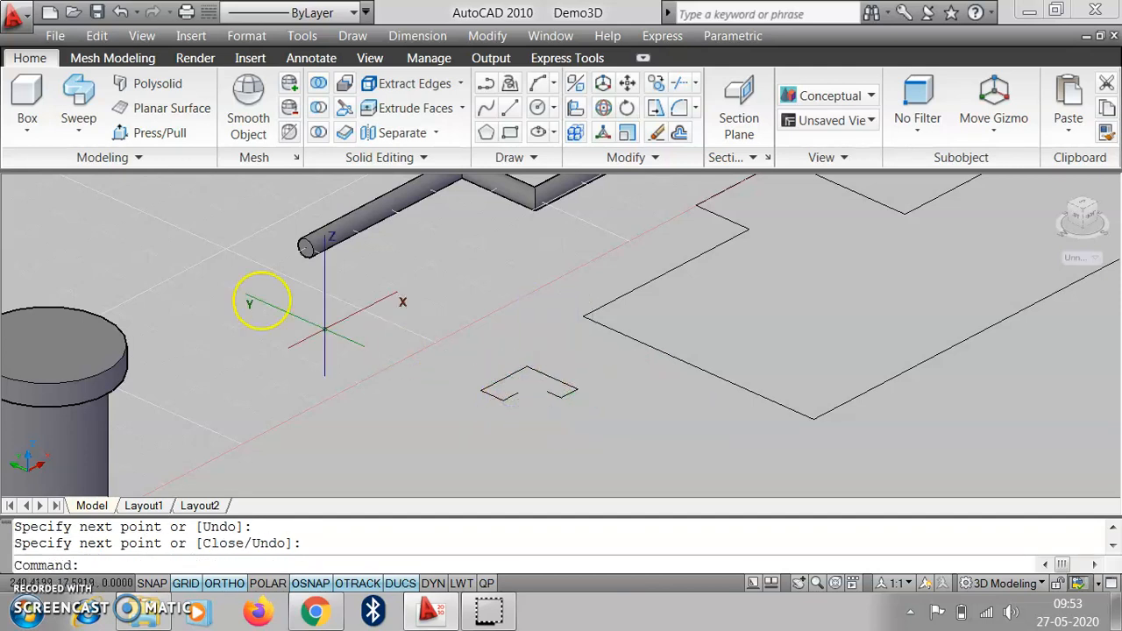
# Draw a three-point arc bulging into the small profile to bridge the gap between its two open ends
pyautogui.click(538, 85)
pyautogui.scroll(4, 517, 396)
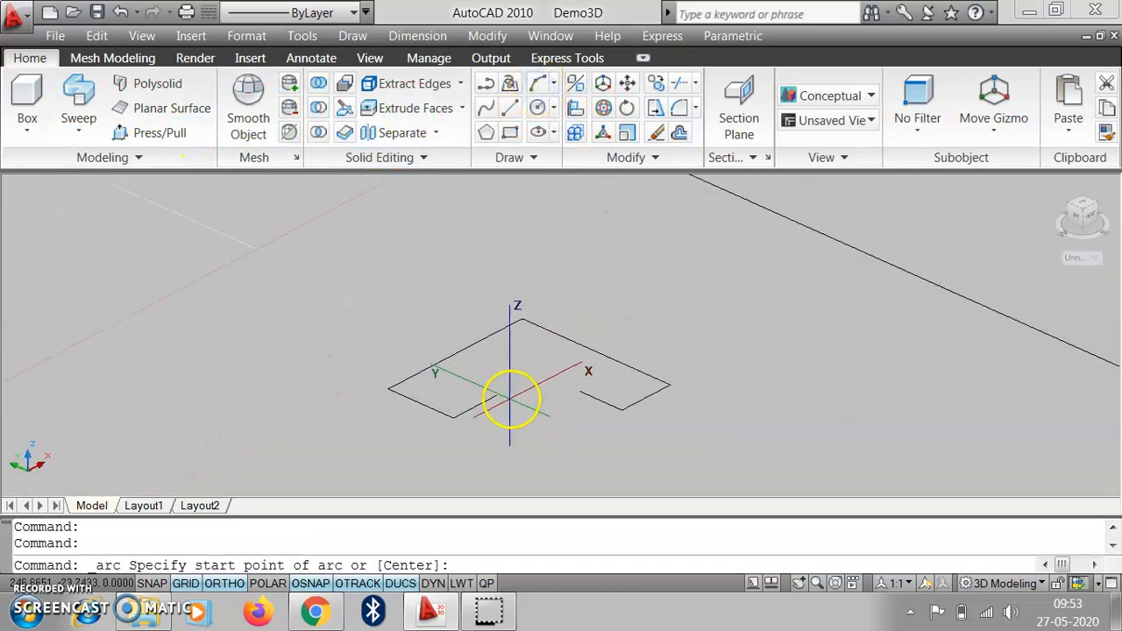
pyautogui.click(497, 395)
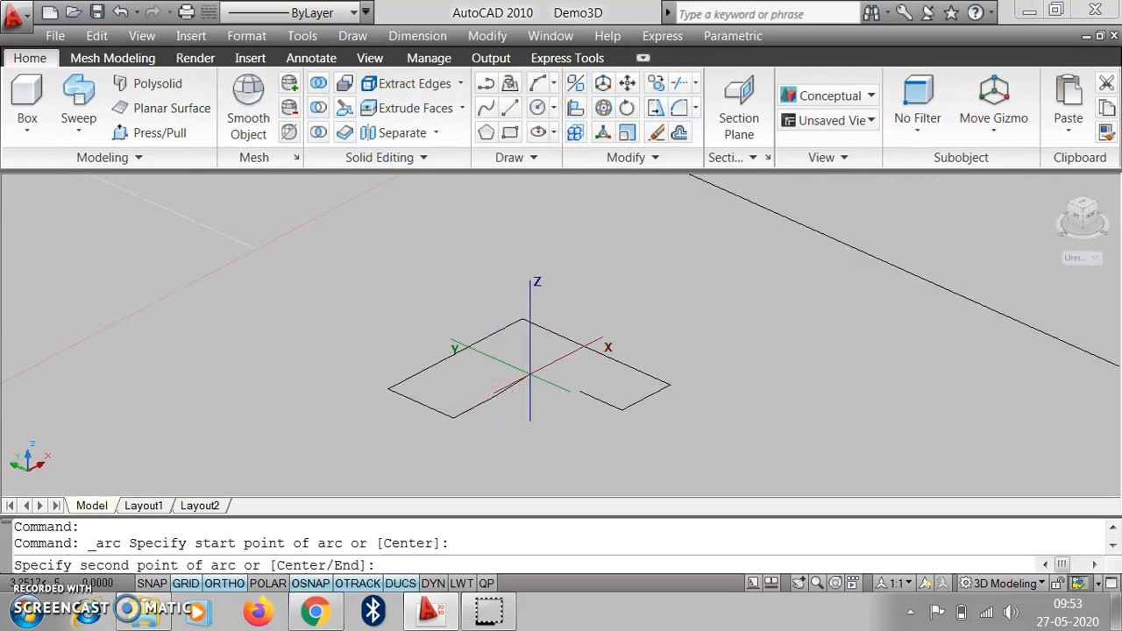
pyautogui.click(534, 379)
pyautogui.click(577, 392)
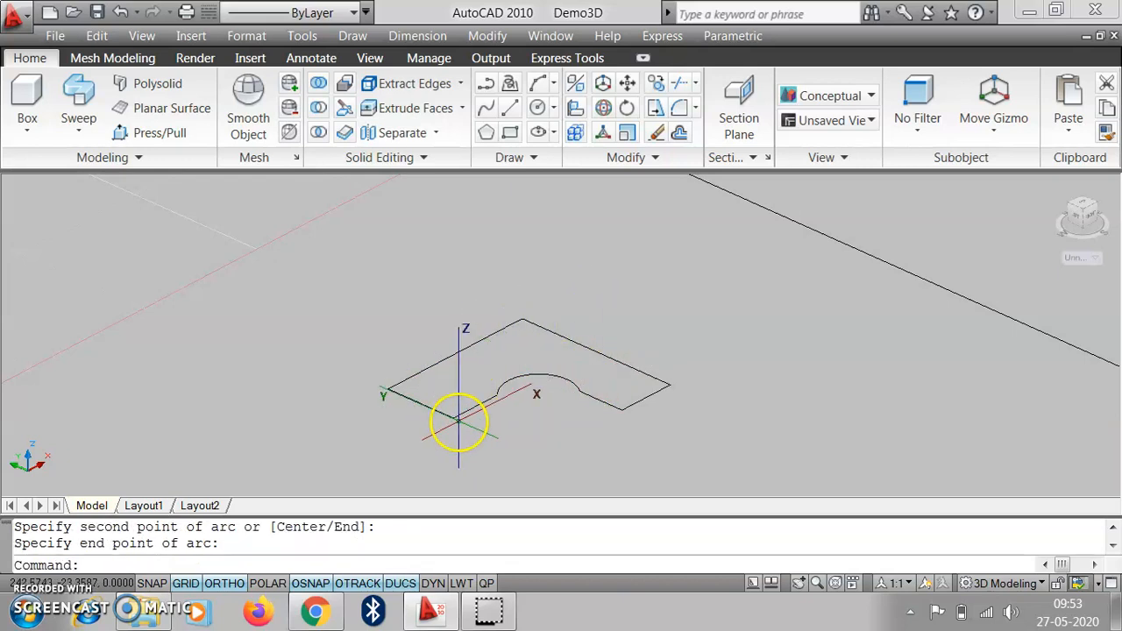
pyautogui.scroll(-2, 426, 380)
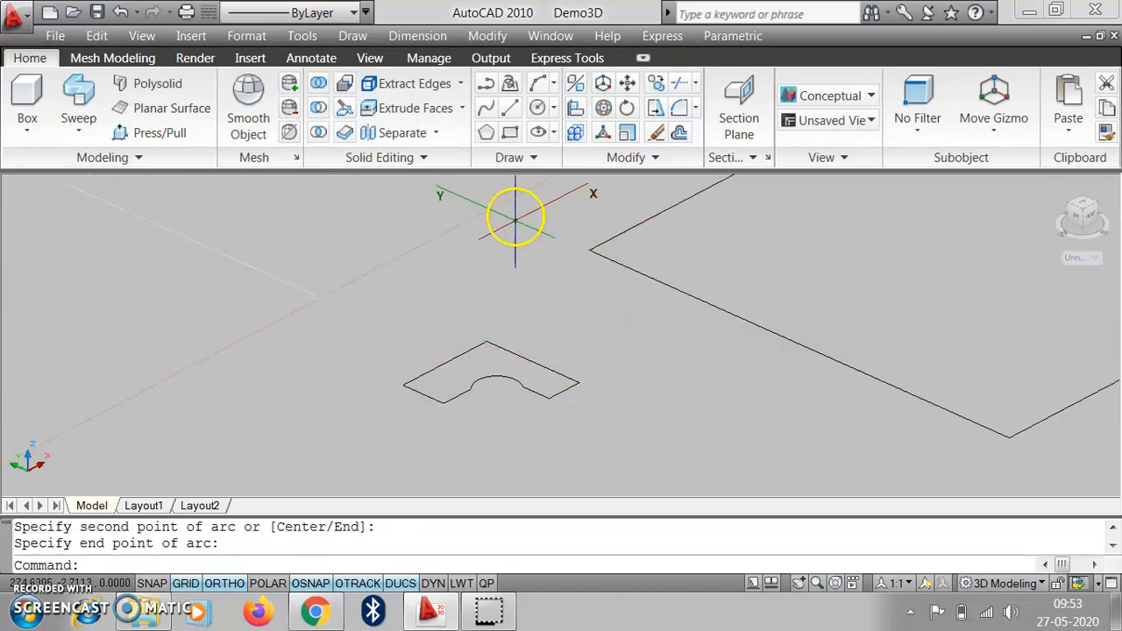
# Convert the polyline, lines and arc of the small closed profile into a single region
pyautogui.click(532, 157)
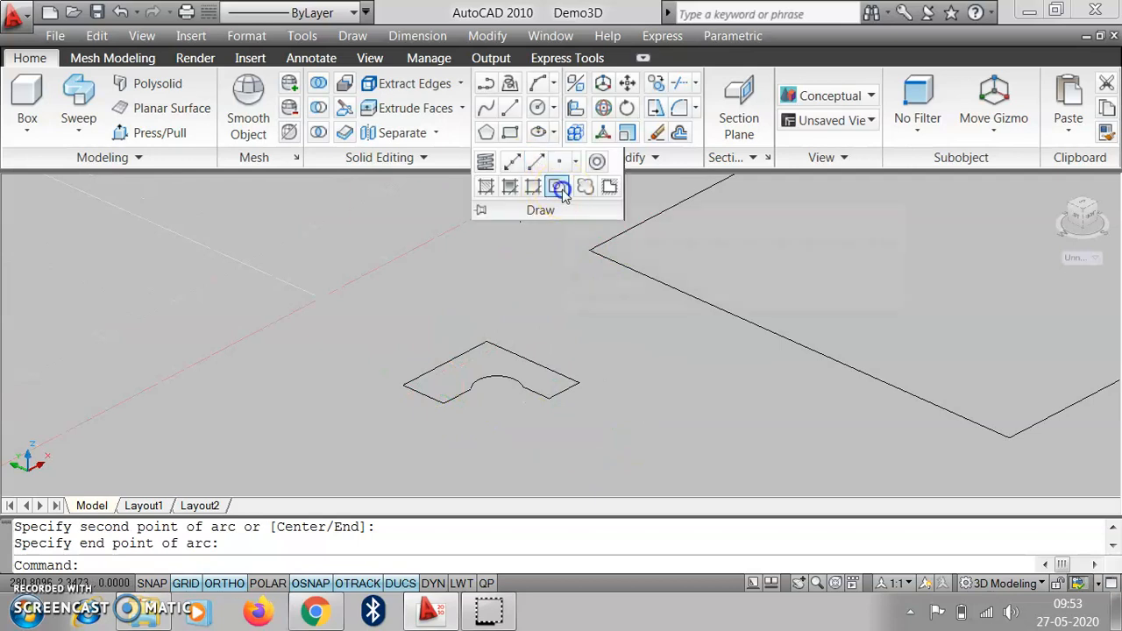
pyautogui.click(558, 187)
pyautogui.click(596, 424)
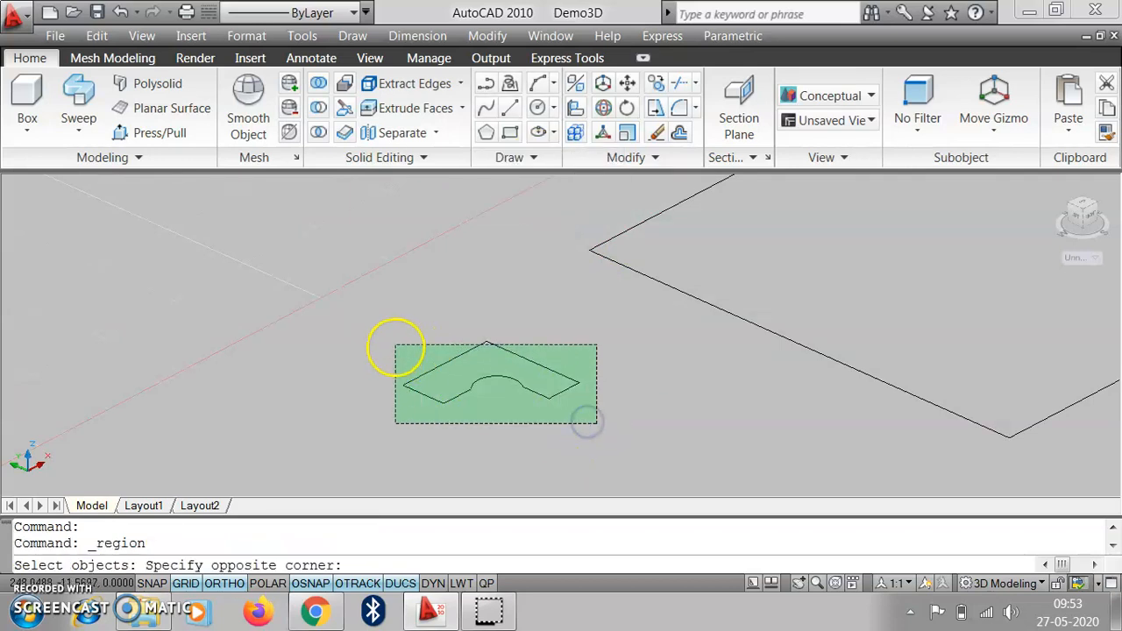
pyautogui.click(395, 345)
pyautogui.rightClick(395, 335)
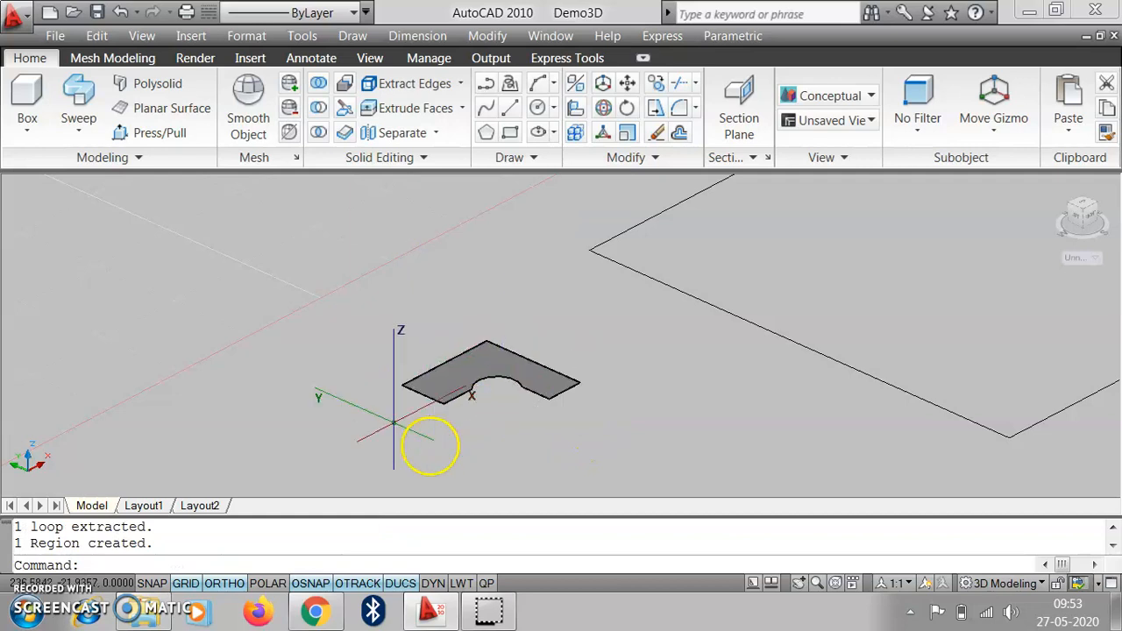
# Sweep the notched region along the closed stepped polyline to form a solid frame
pyautogui.scroll(-2, 404, 363)
pyautogui.scroll(-3, 428, 406)
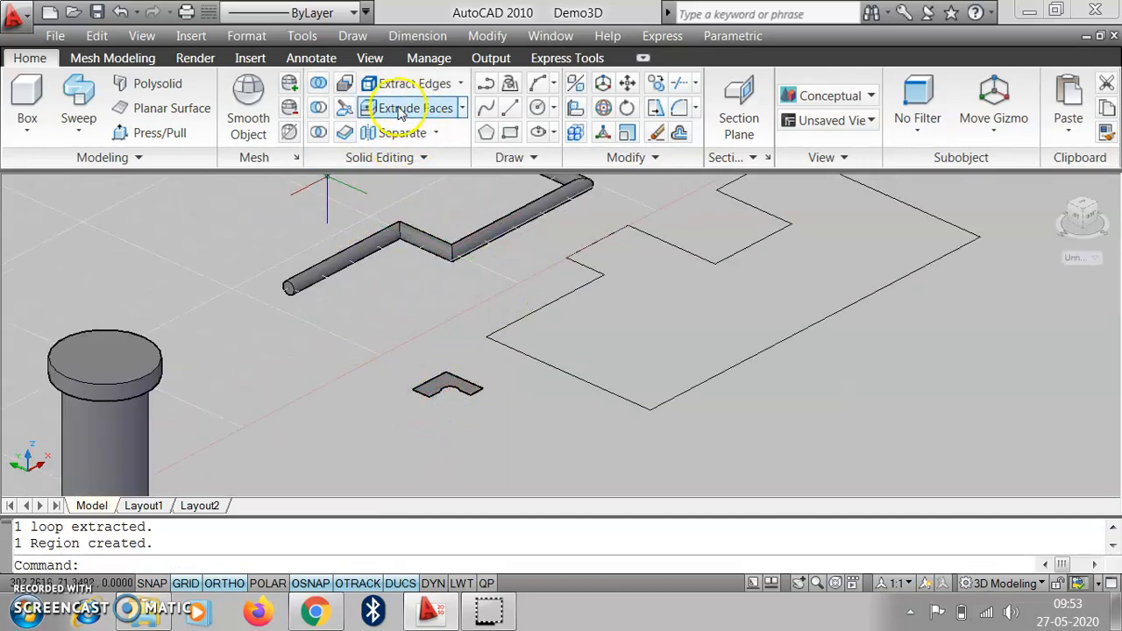
pyautogui.click(78, 91)
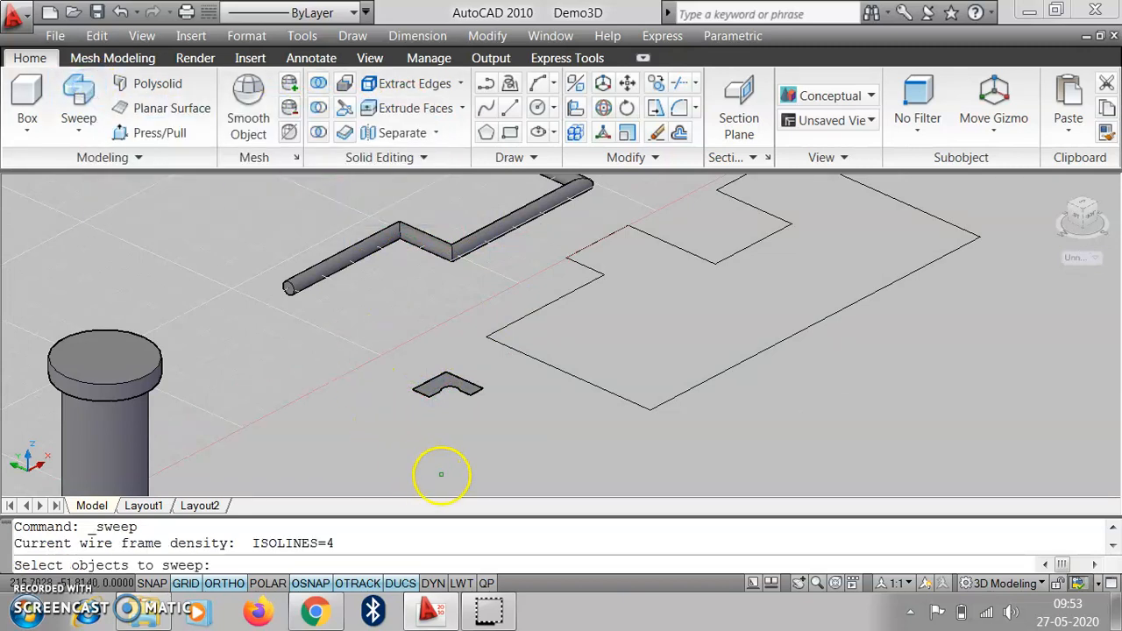
pyautogui.click(437, 394)
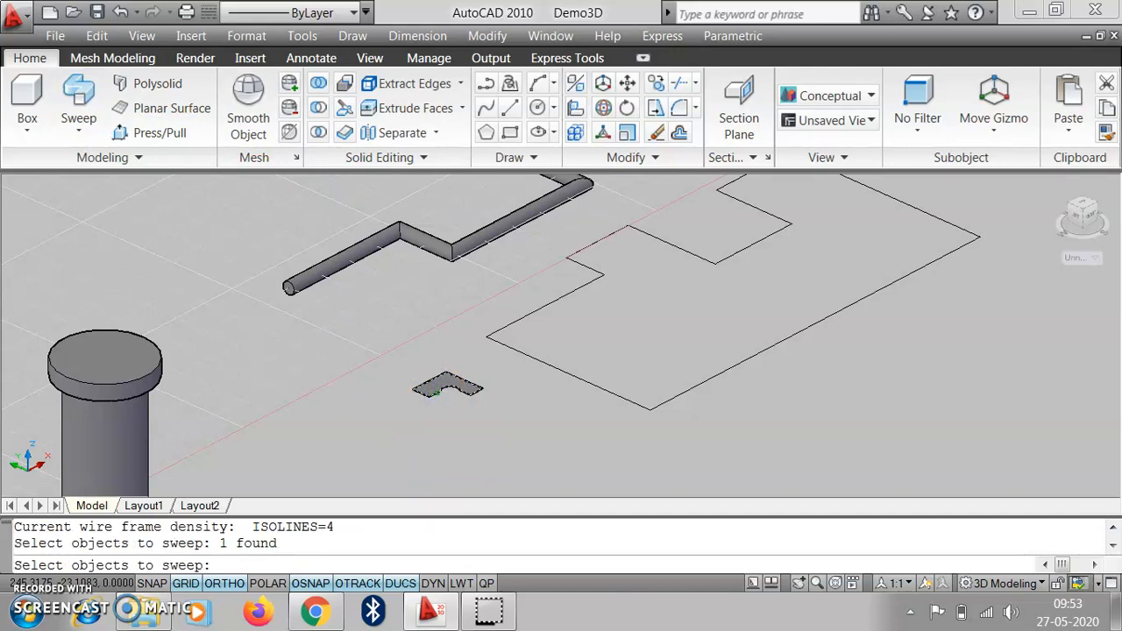
pyautogui.press('Return')
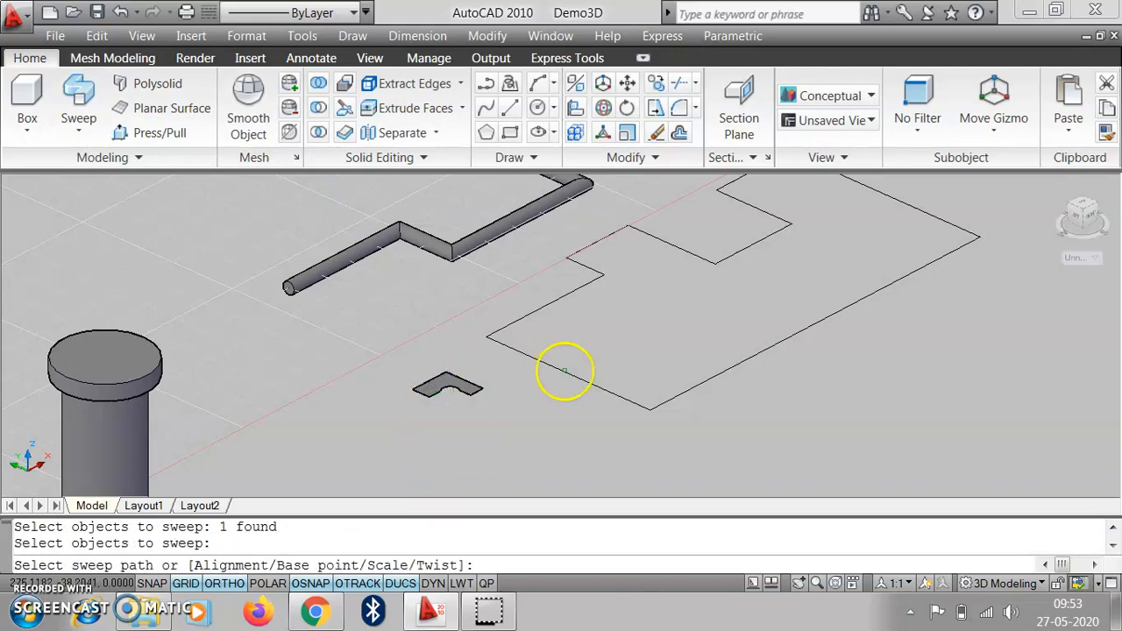
pyautogui.click(513, 349)
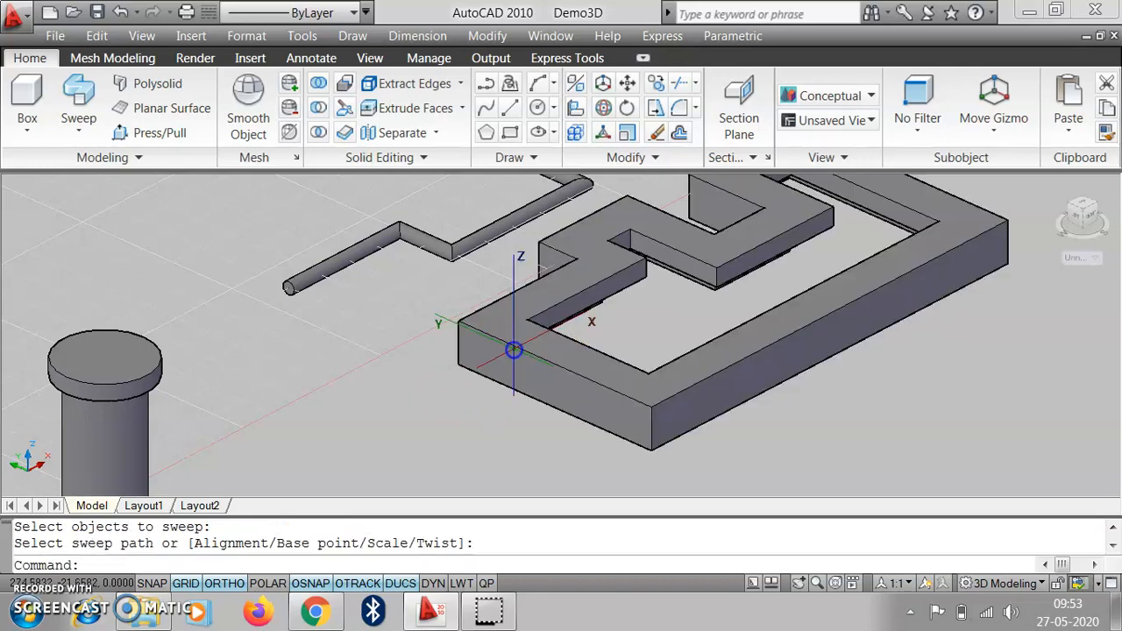
# Orbit around the swept frame to examine its arc-shaped groove and corners from below, then return to an overall view from above
pyautogui.scroll(3, 692, 376)
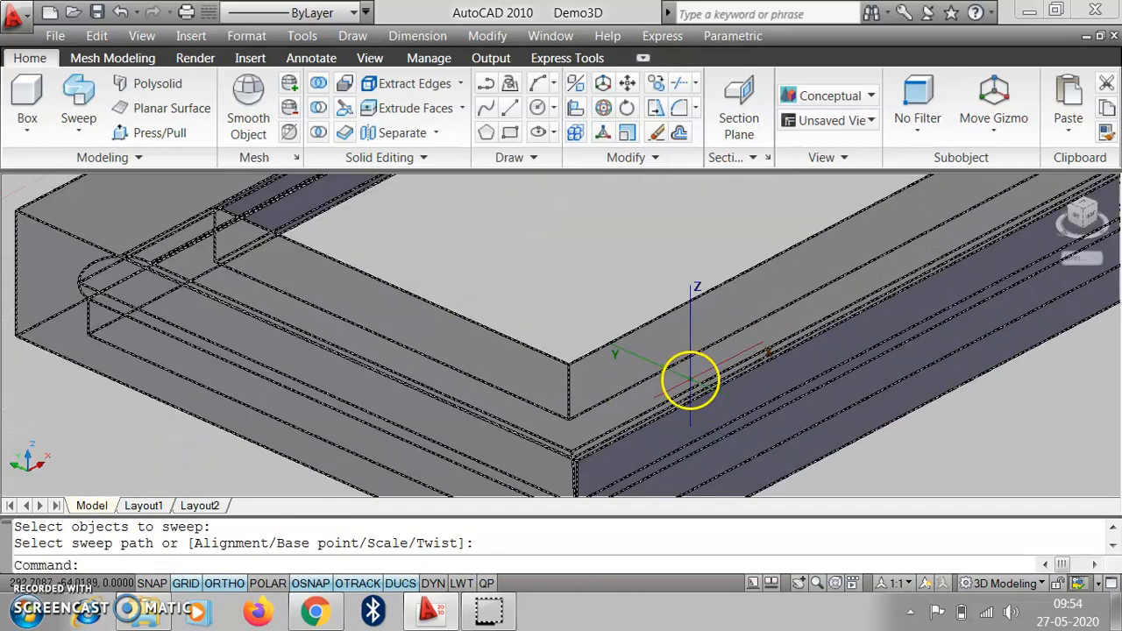
pyautogui.scroll(-3, 453, 415)
pyautogui.scroll(3, 518, 409)
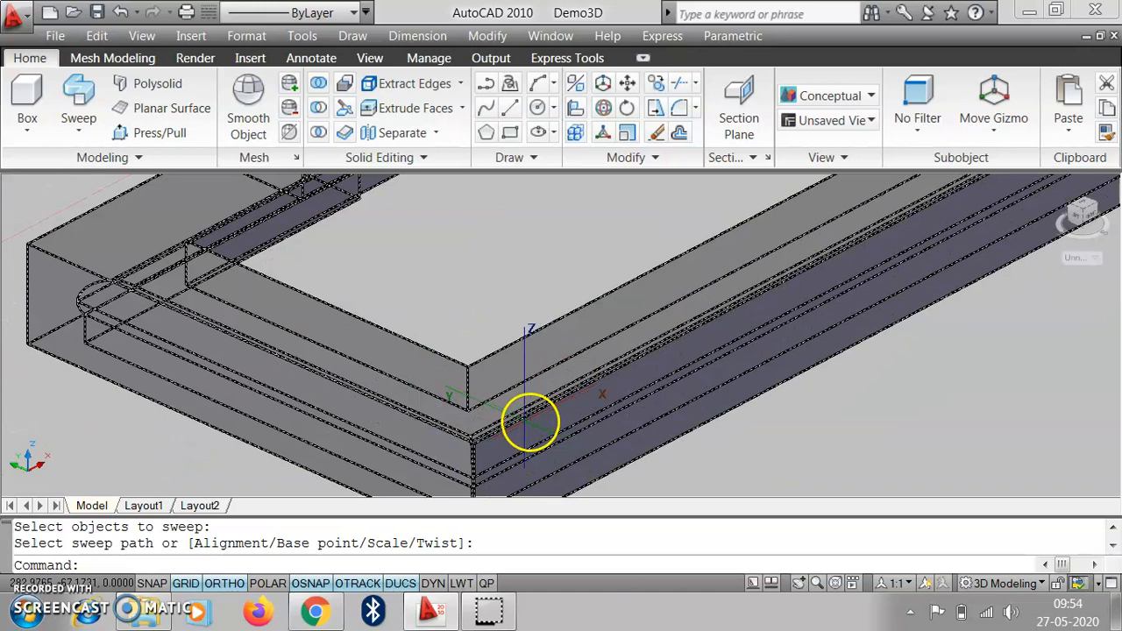
pyautogui.scroll(-4, 359, 446)
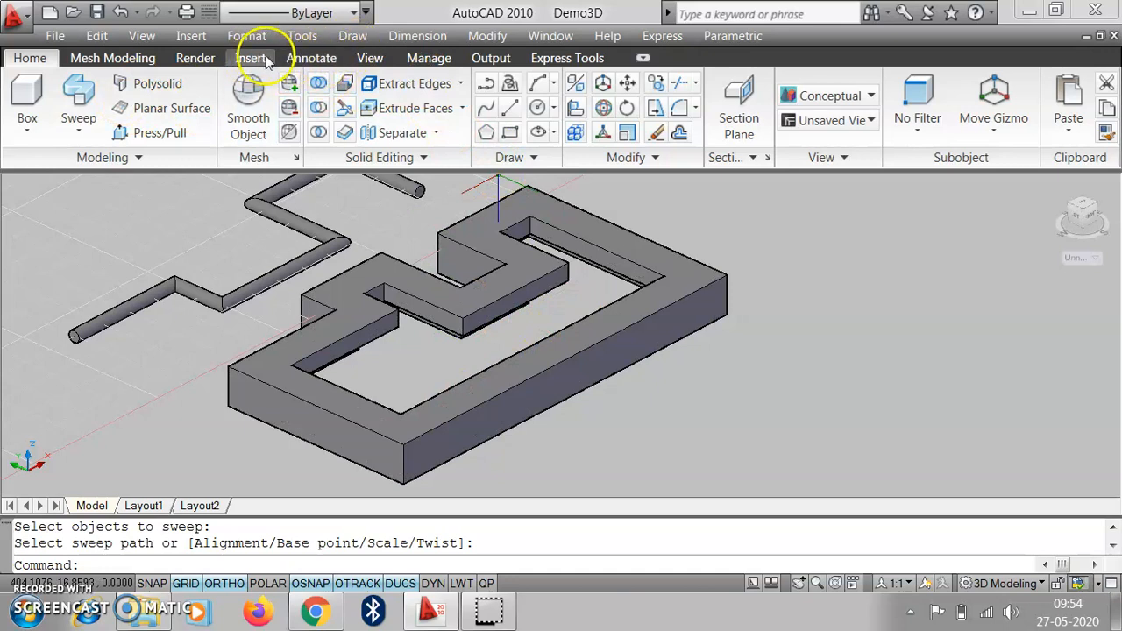
pyautogui.click(376, 58)
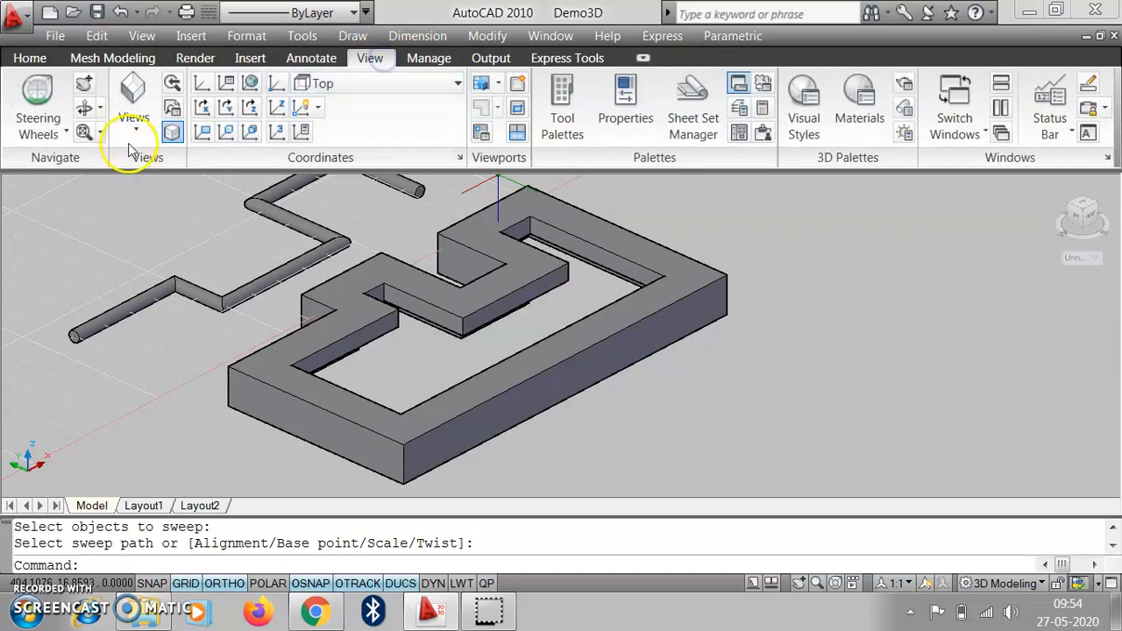
pyautogui.click(84, 107)
pyautogui.moveTo(636, 425); pyautogui.dragTo(563, 314)
pyautogui.moveTo(547, 415); pyautogui.dragTo(549, 420)
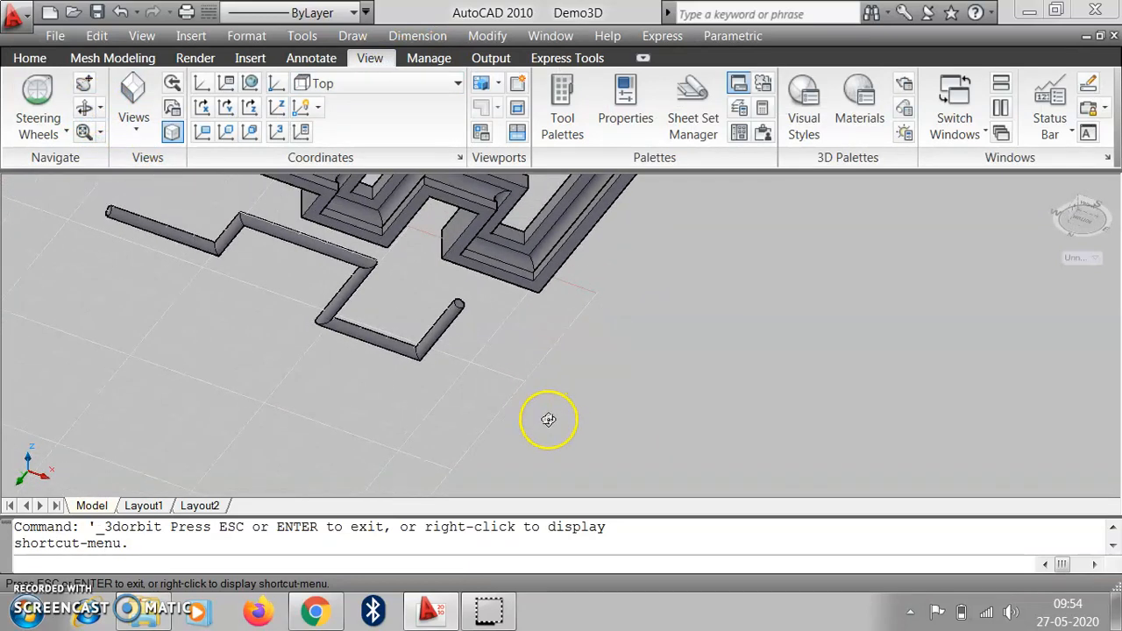
pyautogui.scroll(5, 509, 208)
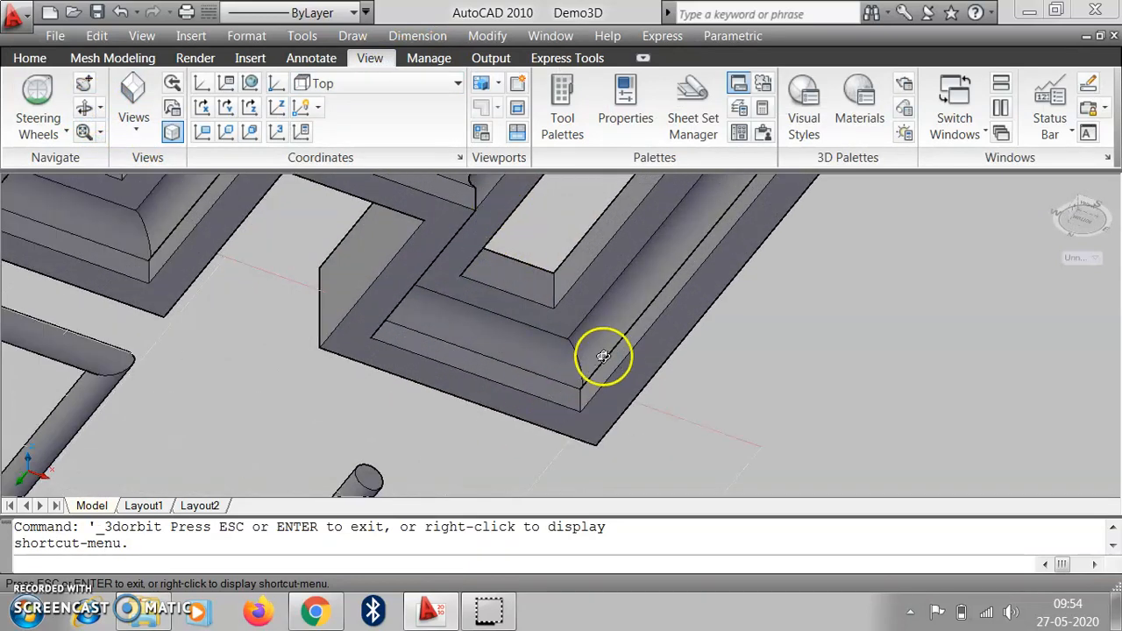
pyautogui.moveTo(603, 356); pyautogui.dragTo(593, 394)
pyautogui.moveTo(309, 436); pyautogui.dragTo(323, 416)
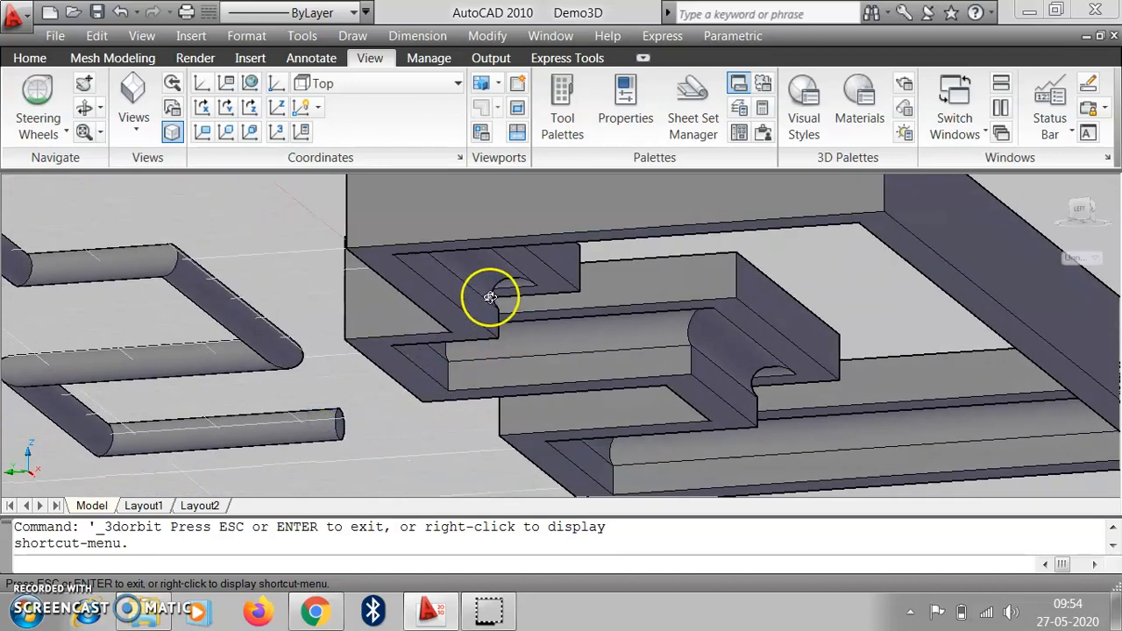
pyautogui.moveTo(692, 345)
pyautogui.mouseDown()
pyautogui.moveTo(676, 348)
pyautogui.moveTo(698, 327)
pyautogui.mouseUp()
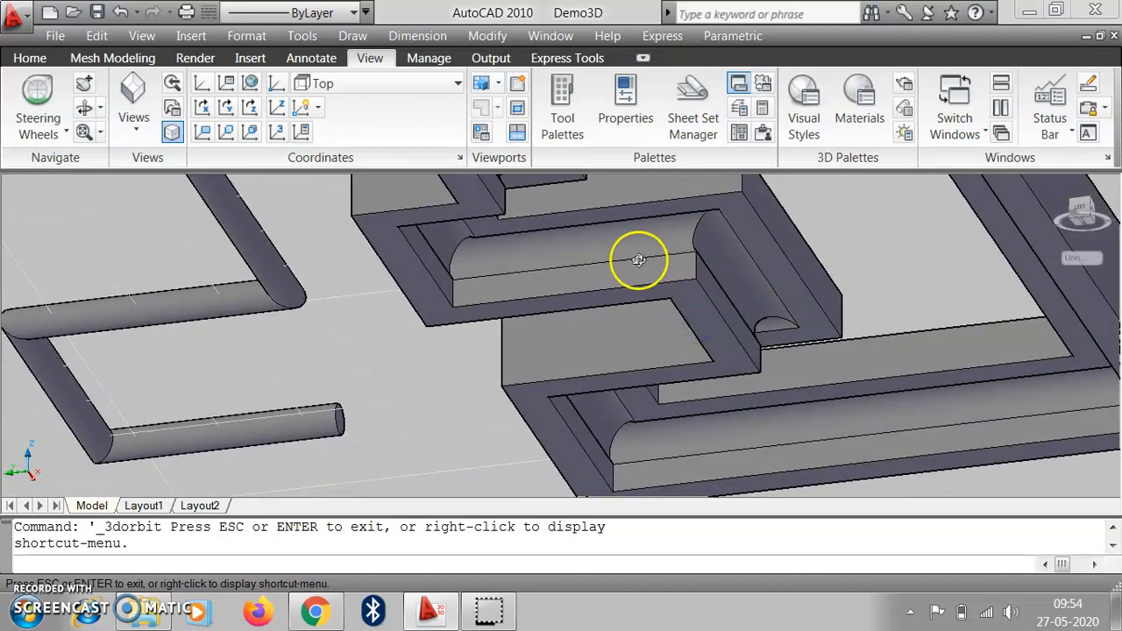
pyautogui.scroll(-5, 529, 373)
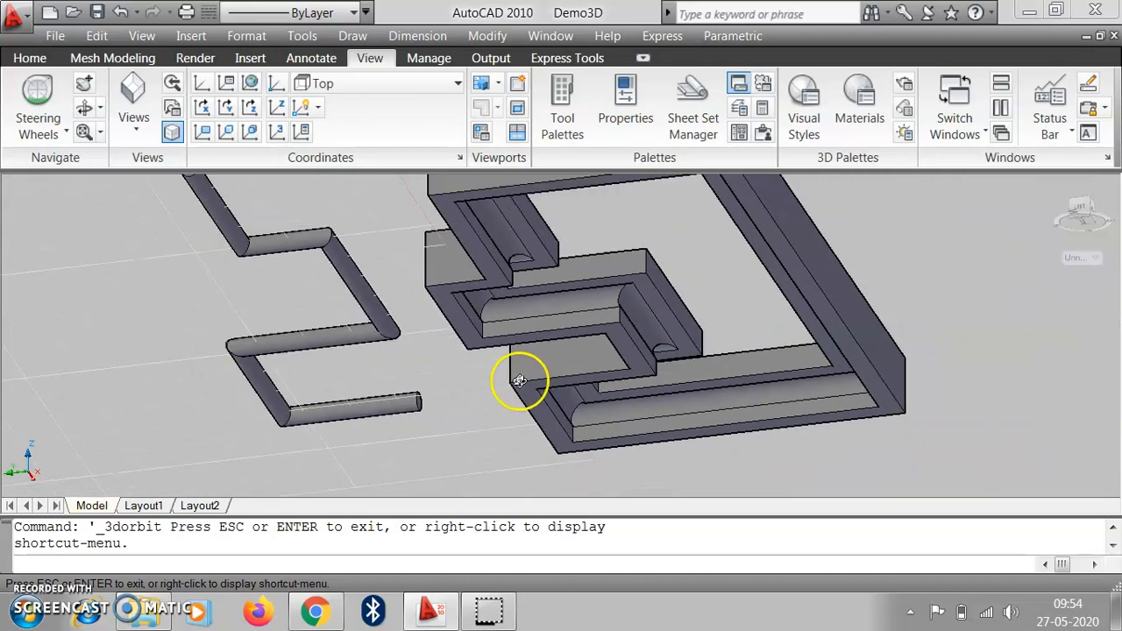
pyautogui.moveTo(543, 339); pyautogui.dragTo(668, 380)
pyautogui.moveTo(601, 398); pyautogui.dragTo(587, 402)
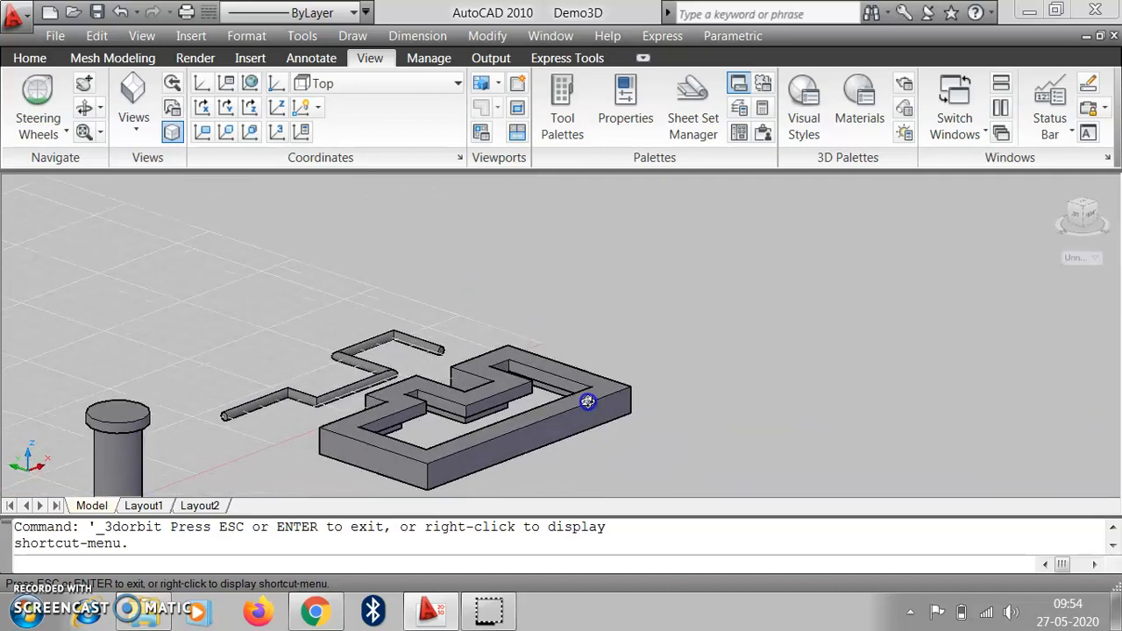
pyautogui.moveTo(535, 301); pyautogui.dragTo(562, 269)
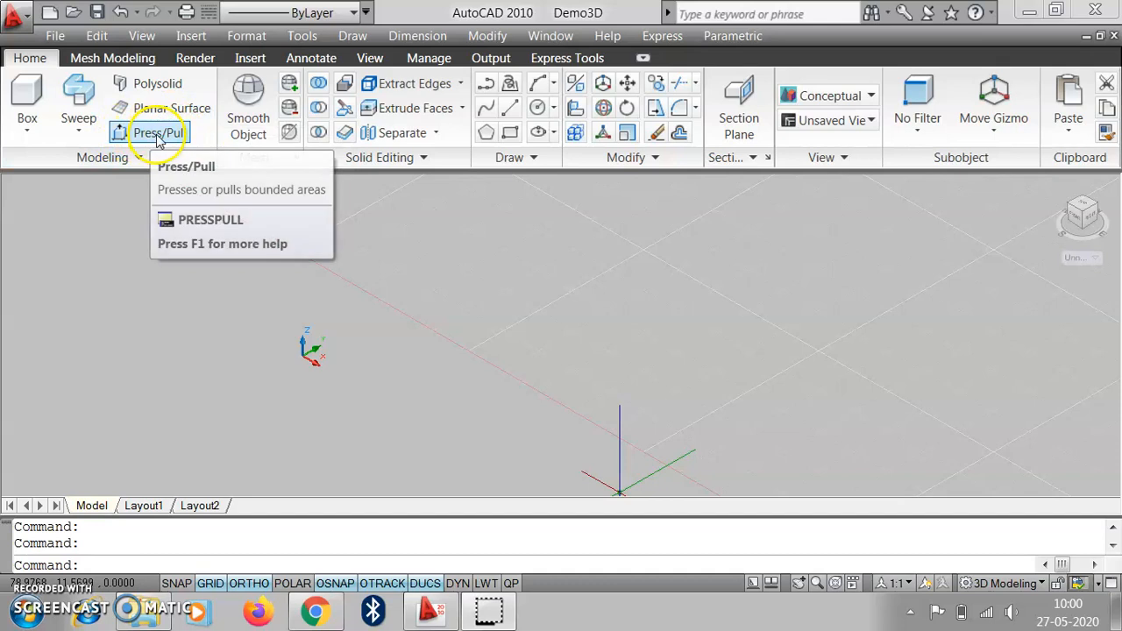
pyautogui.click(513, 134)
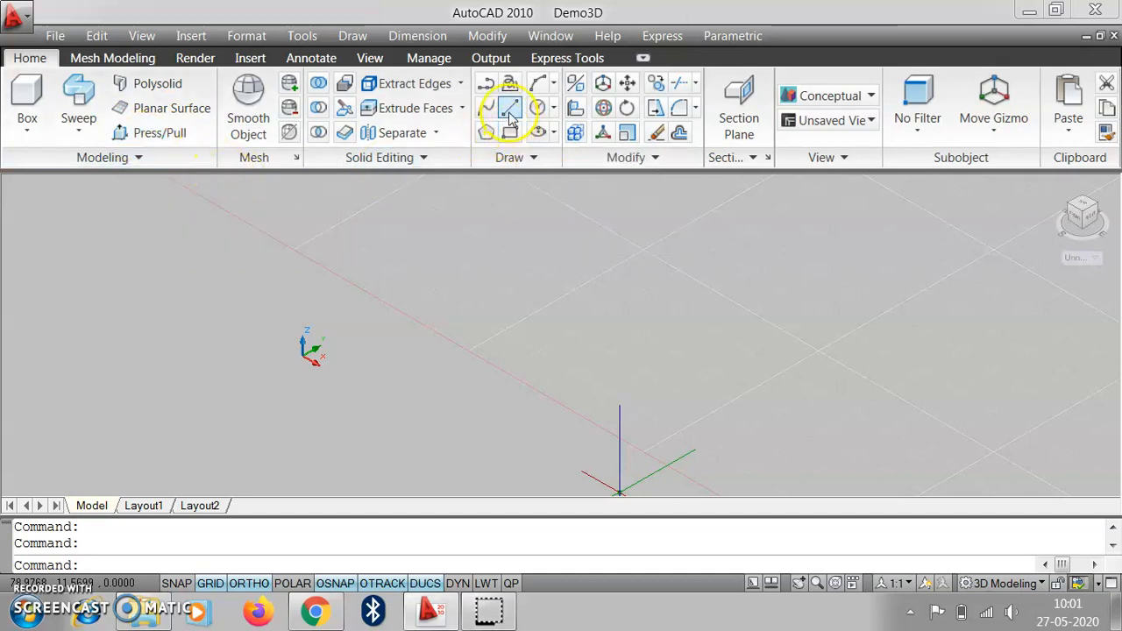
pyautogui.click(404, 295)
pyautogui.click(448, 255)
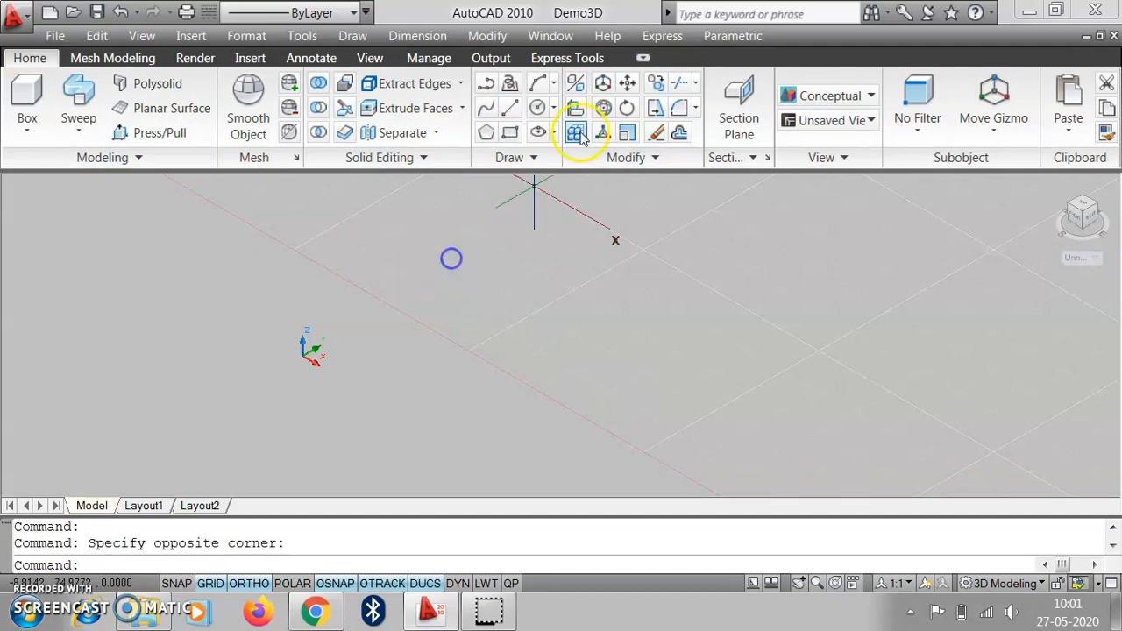
# Draw a closed four-sided outline on the ground plane from separate line segments aligned with the X and Y axes
pyautogui.click(411, 307)
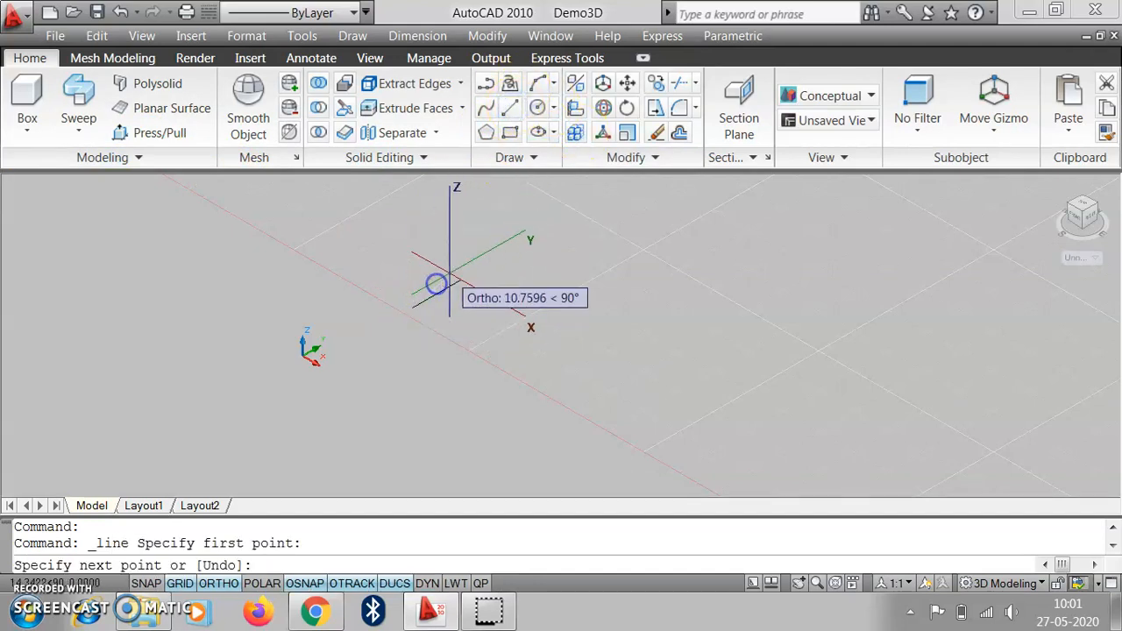
pyautogui.click(468, 276)
pyautogui.click(524, 316)
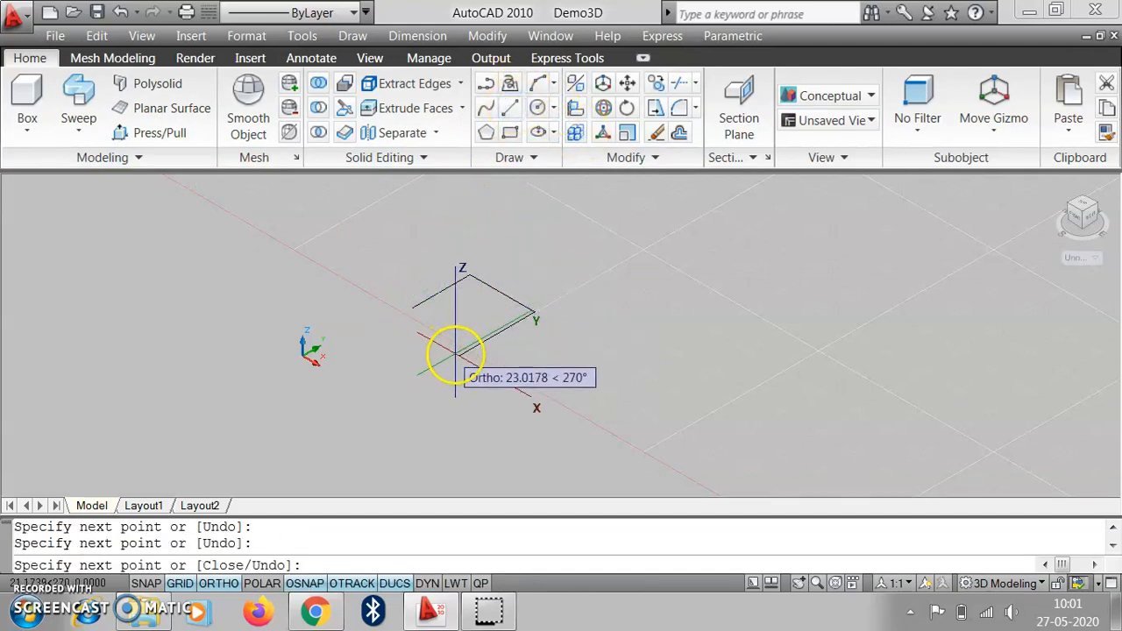
pyautogui.moveTo(417, 292); pyautogui.dragTo(423, 313, button='middle')
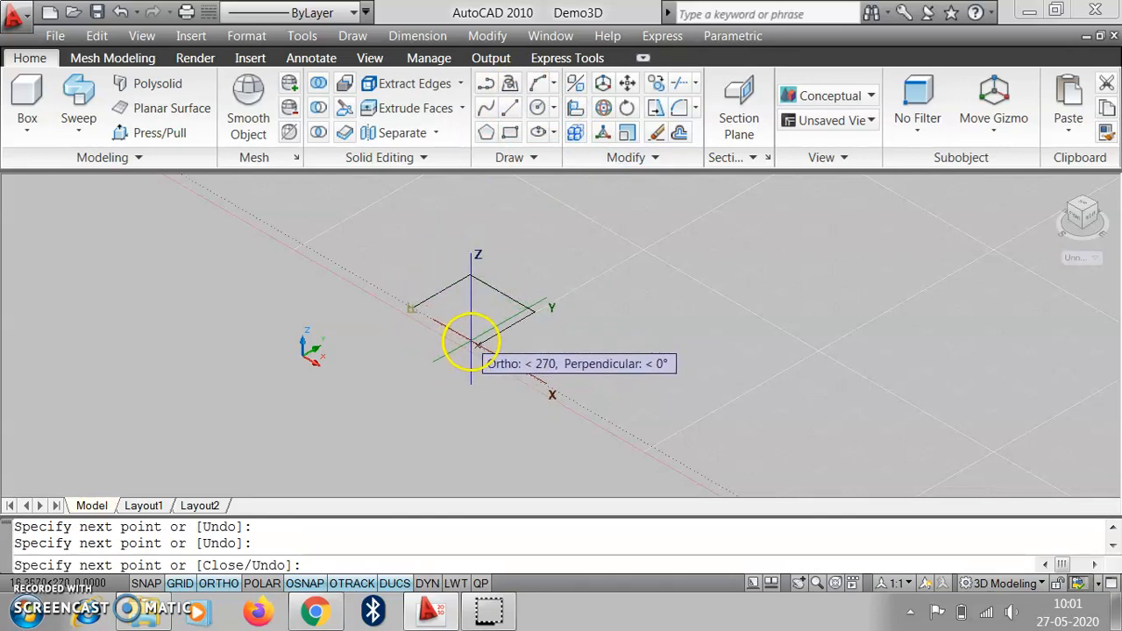
pyautogui.click(475, 344)
pyautogui.click(420, 314)
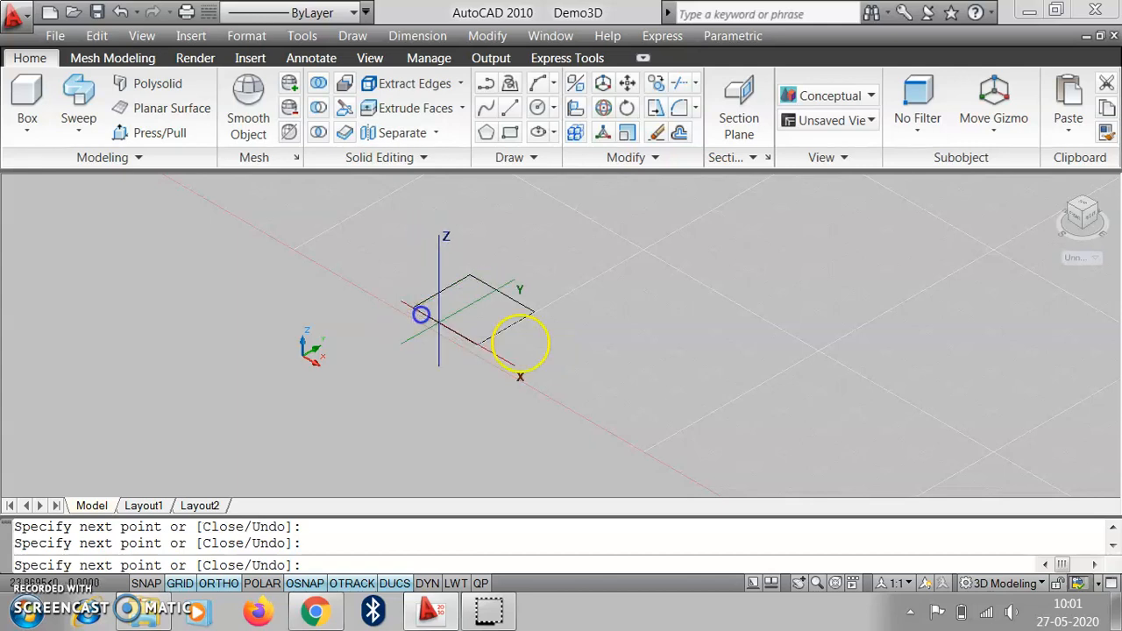
pyautogui.press('Escape')
# Press/Pull the area bounded by the four lines upward by 20 with dynamic input switched on
pyautogui.scroll(5, 518, 313)
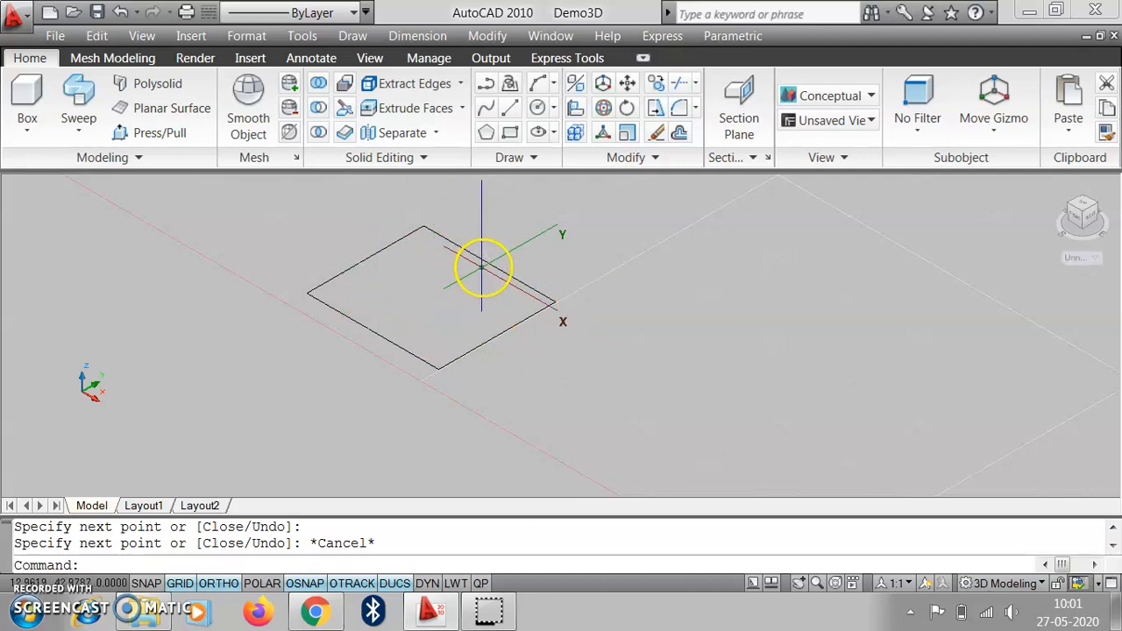
pyautogui.keyDown('ctrl'); pyautogui.click(490, 265); pyautogui.keyUp('ctrl')
pyautogui.press('Escape')
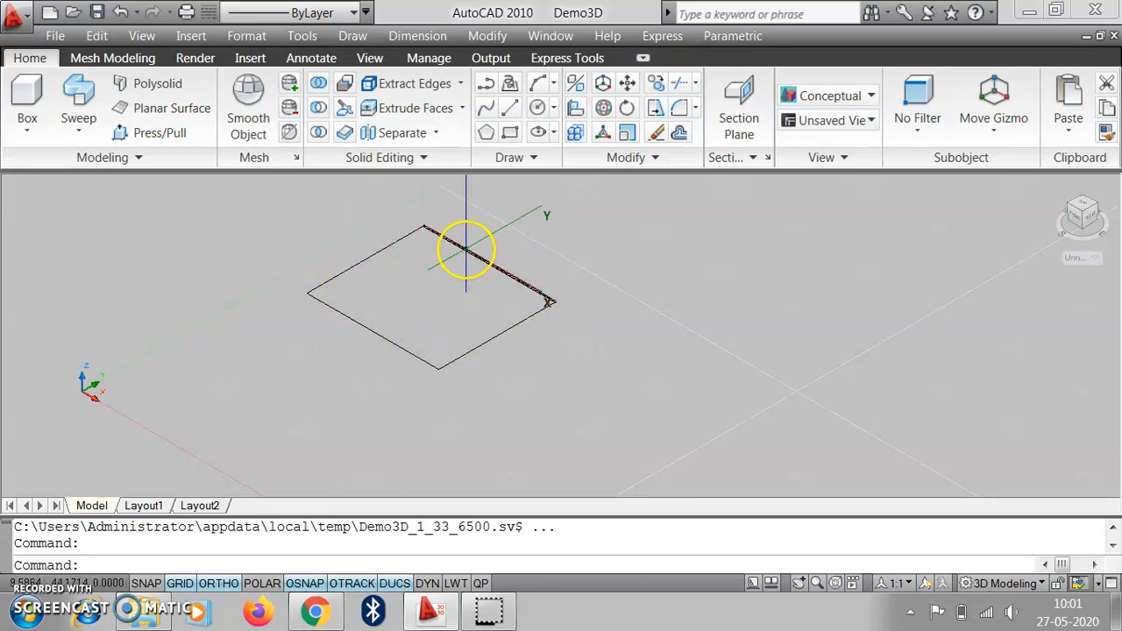
pyautogui.click(147, 138)
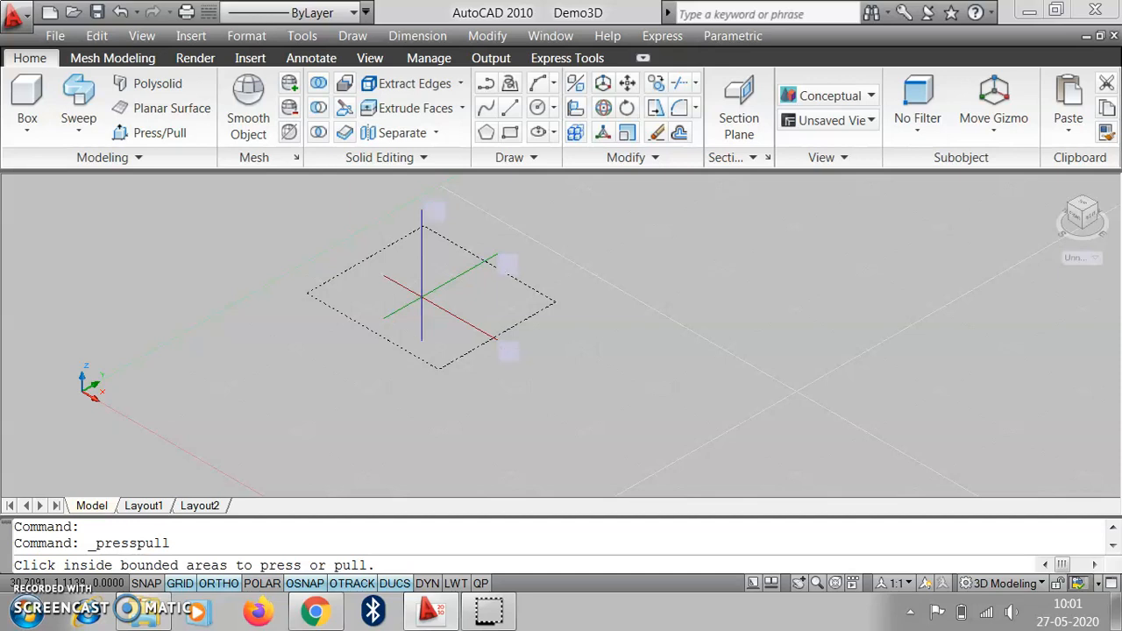
pyautogui.click(422, 298)
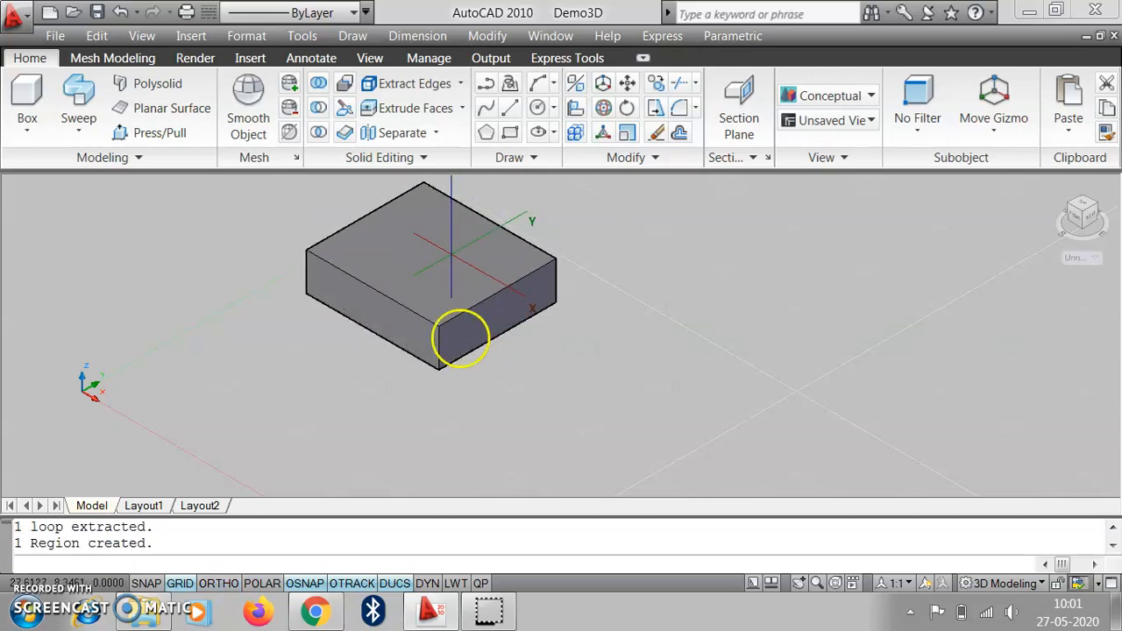
pyautogui.click(466, 584)
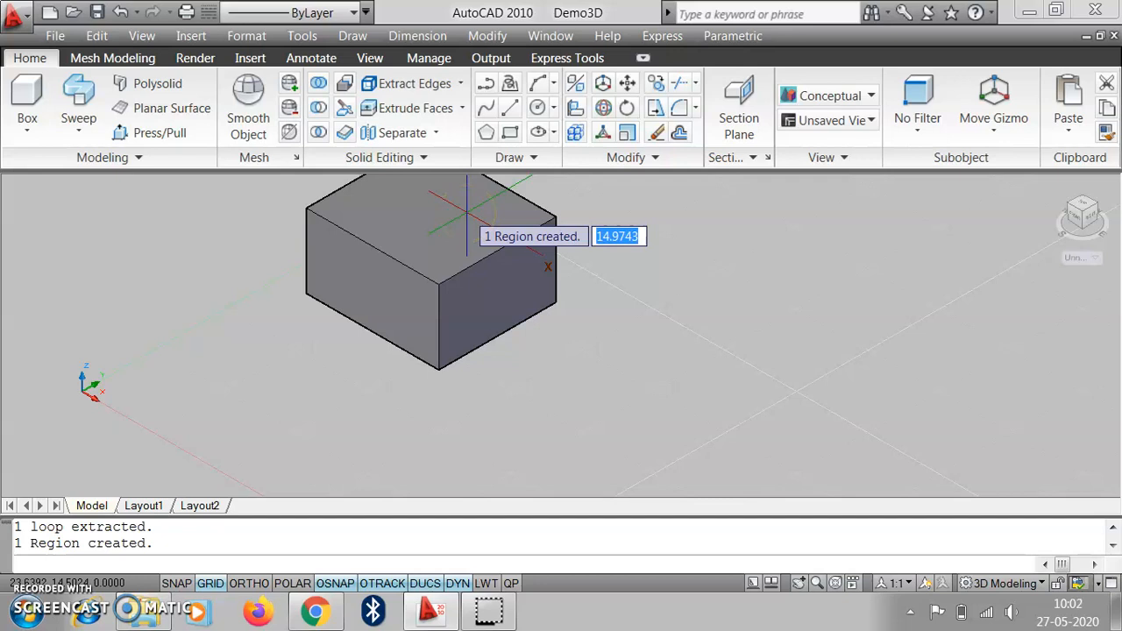
pyautogui.press('Return')
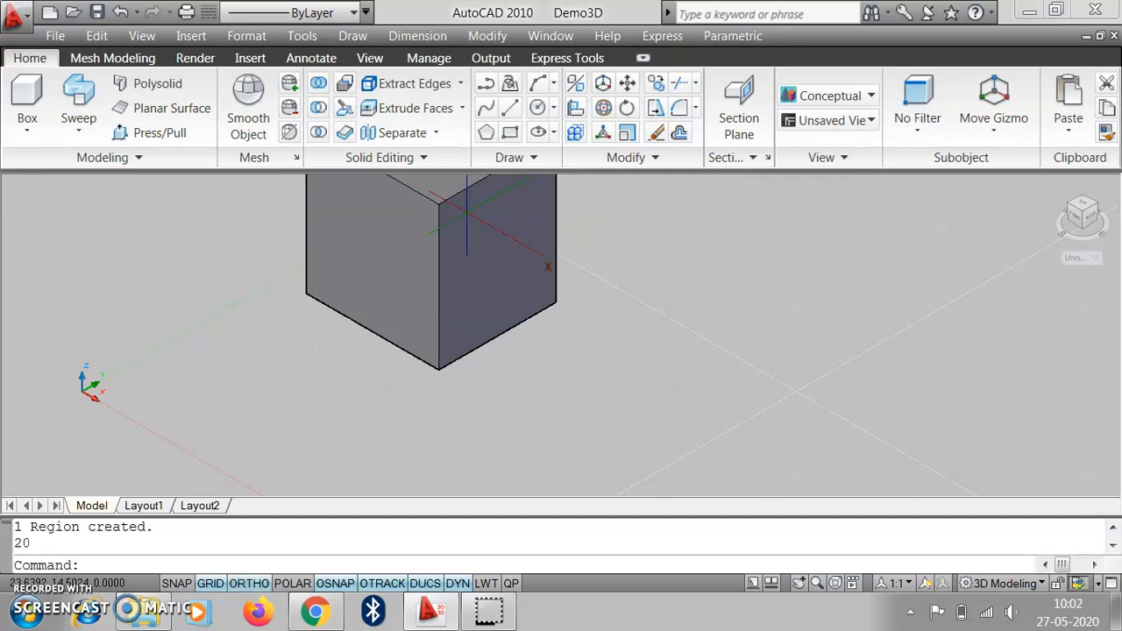
# Draw a rectangle on the ground plane in the empty space beside the solid block
pyautogui.scroll(-4, 440, 292)
pyautogui.scroll(3, 554, 225)
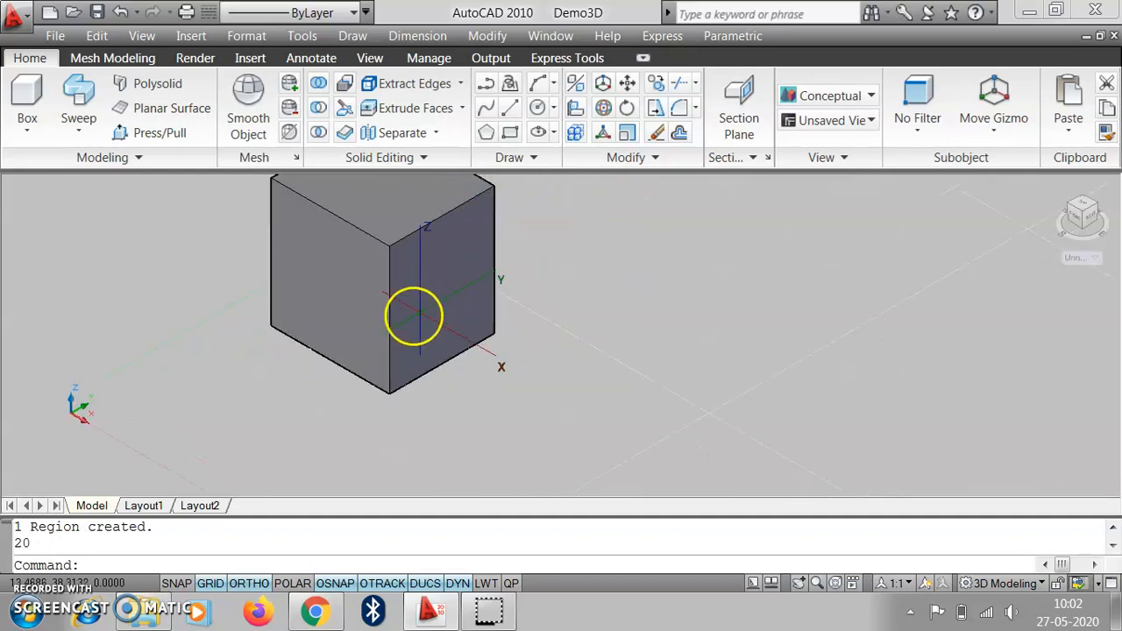
pyautogui.click(363, 346)
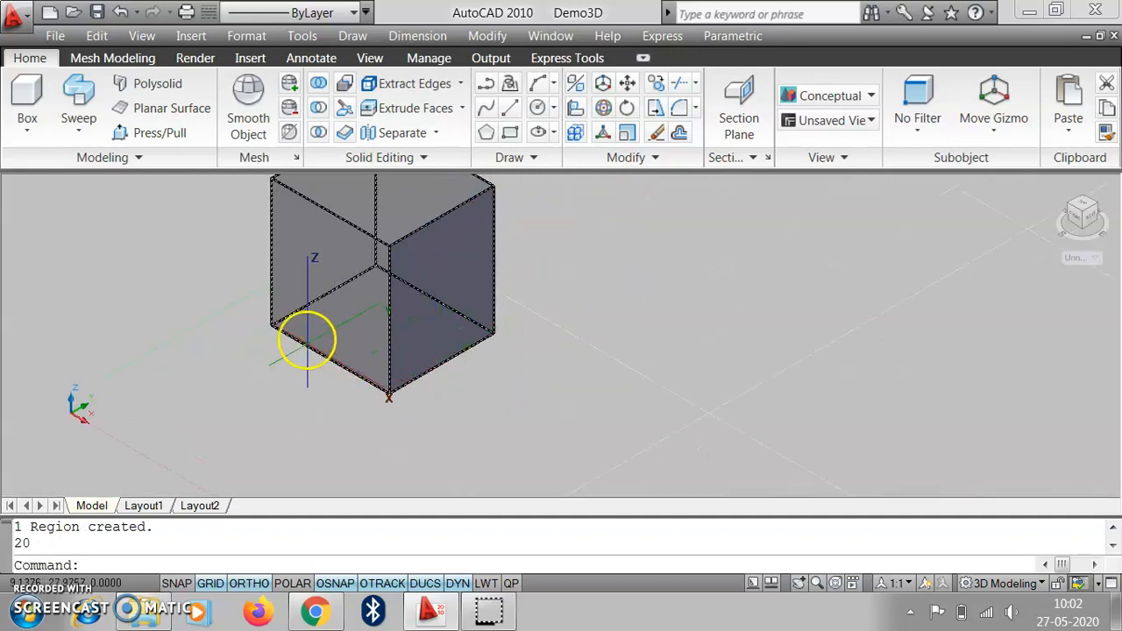
pyautogui.scroll(-2, 278, 333)
pyautogui.scroll(2, 455, 295)
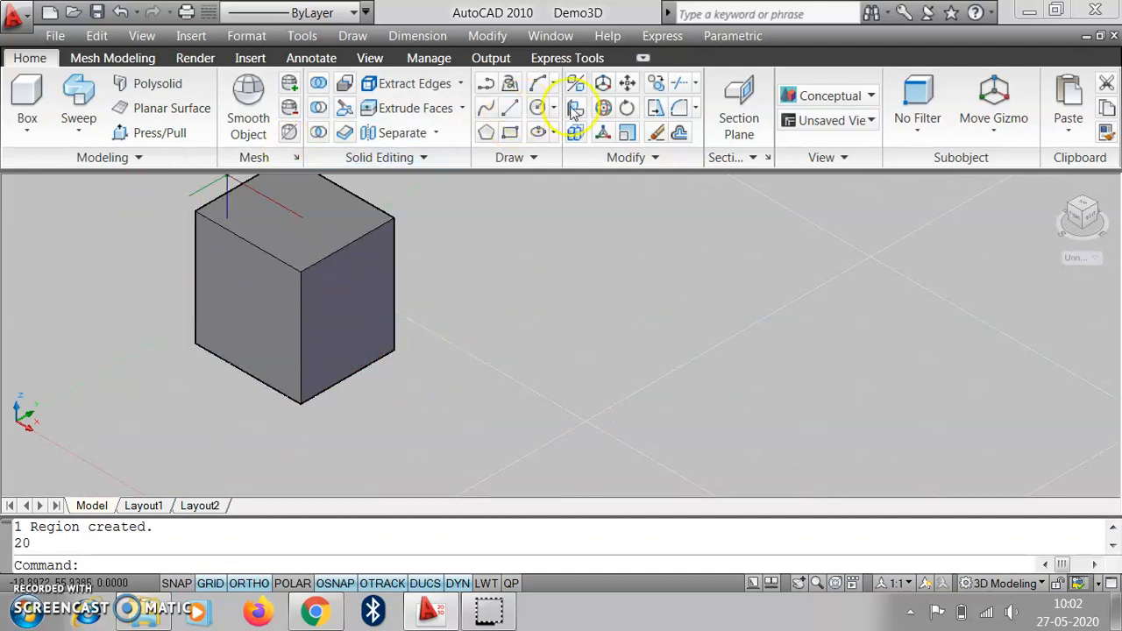
pyautogui.click(509, 108)
pyautogui.click(509, 132)
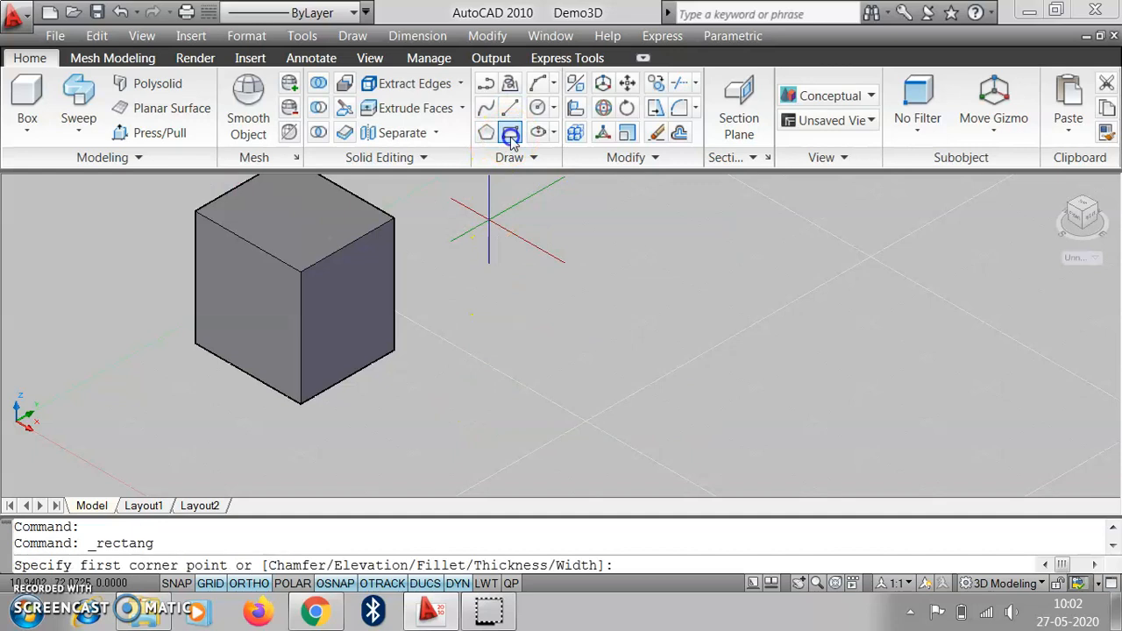
pyautogui.click(497, 384)
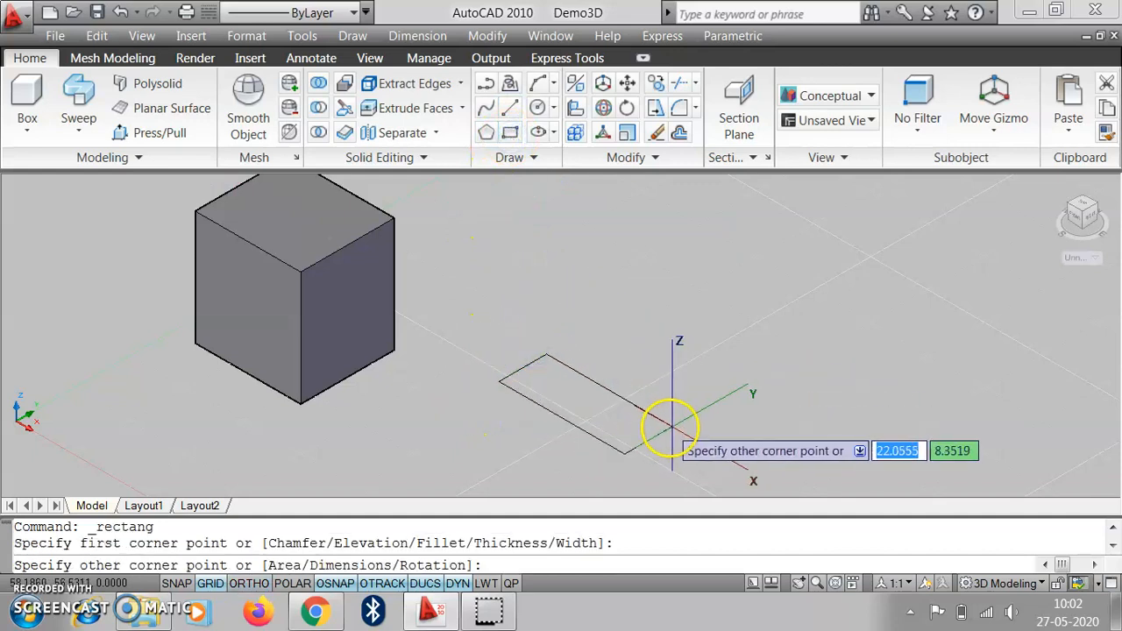
pyautogui.click(708, 376)
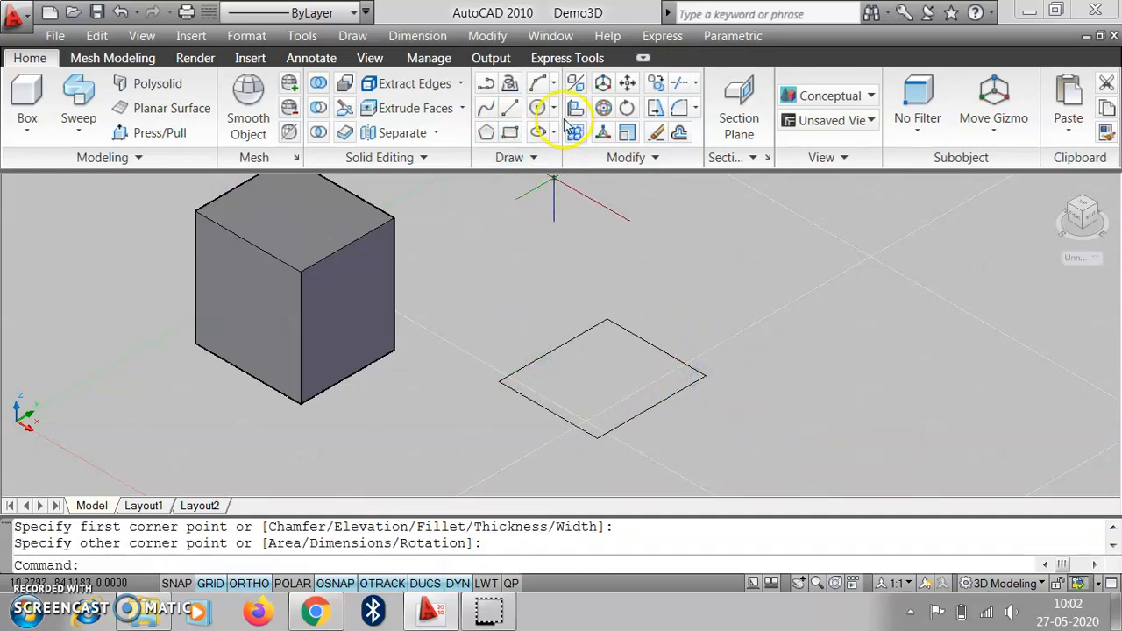
# Draw a circle with a radius of about 4.28 near the middle of the new rectangle
pyautogui.click(539, 107)
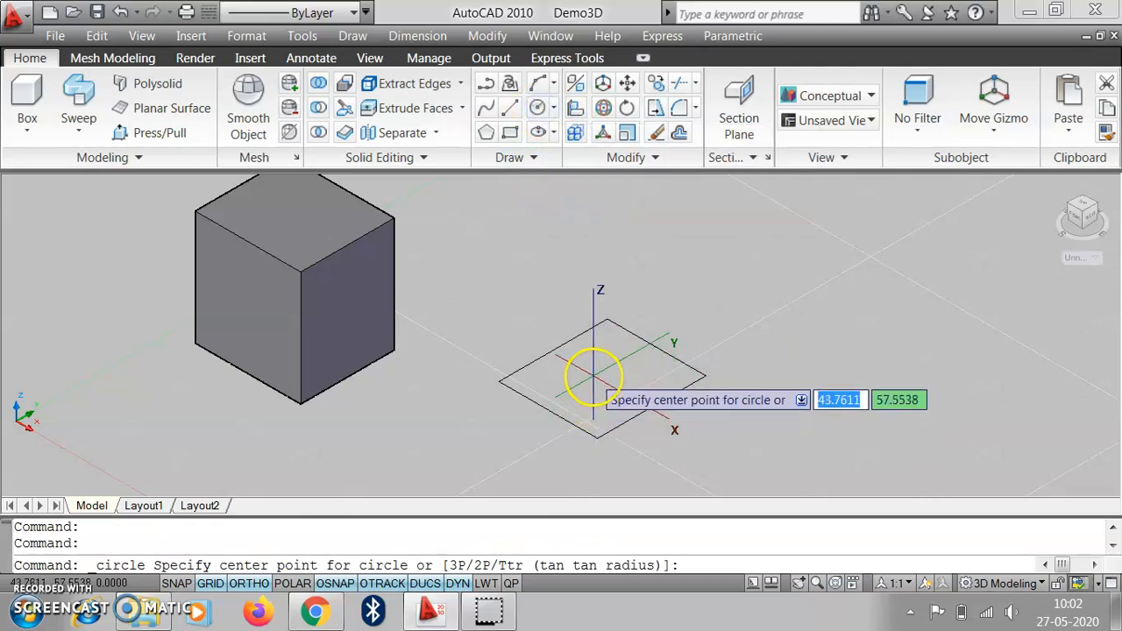
pyautogui.click(595, 375)
pyautogui.click(629, 382)
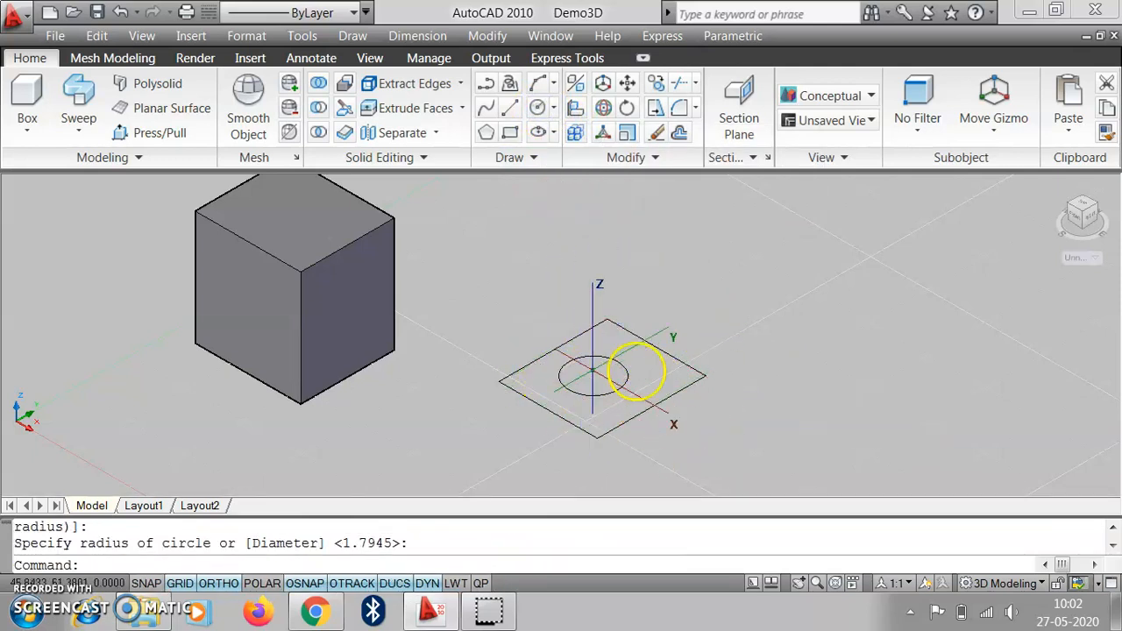
# Press/Pull the area between the rectangle and its inner circle downward by 10 to form a block with a hole
pyautogui.click(149, 134)
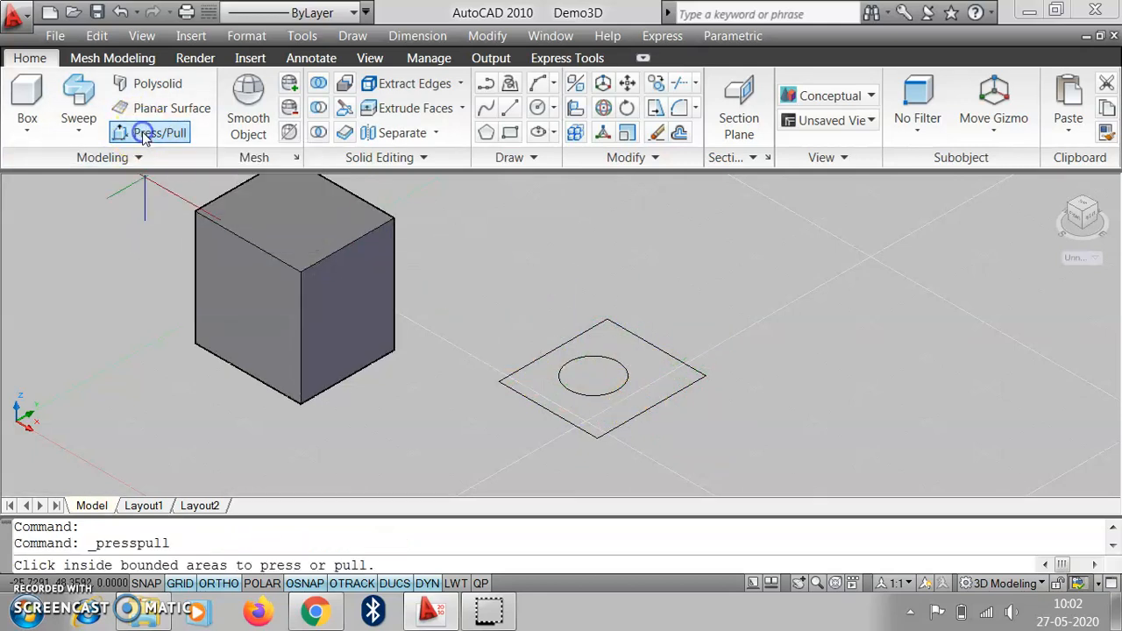
pyautogui.click(603, 334)
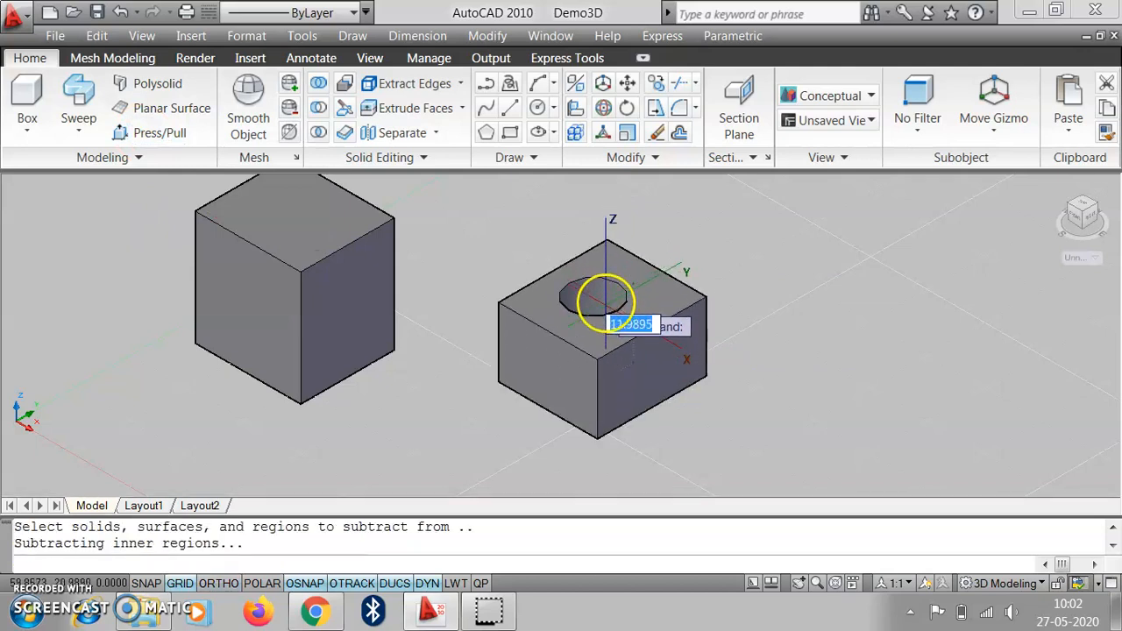
pyautogui.click(616, 328)
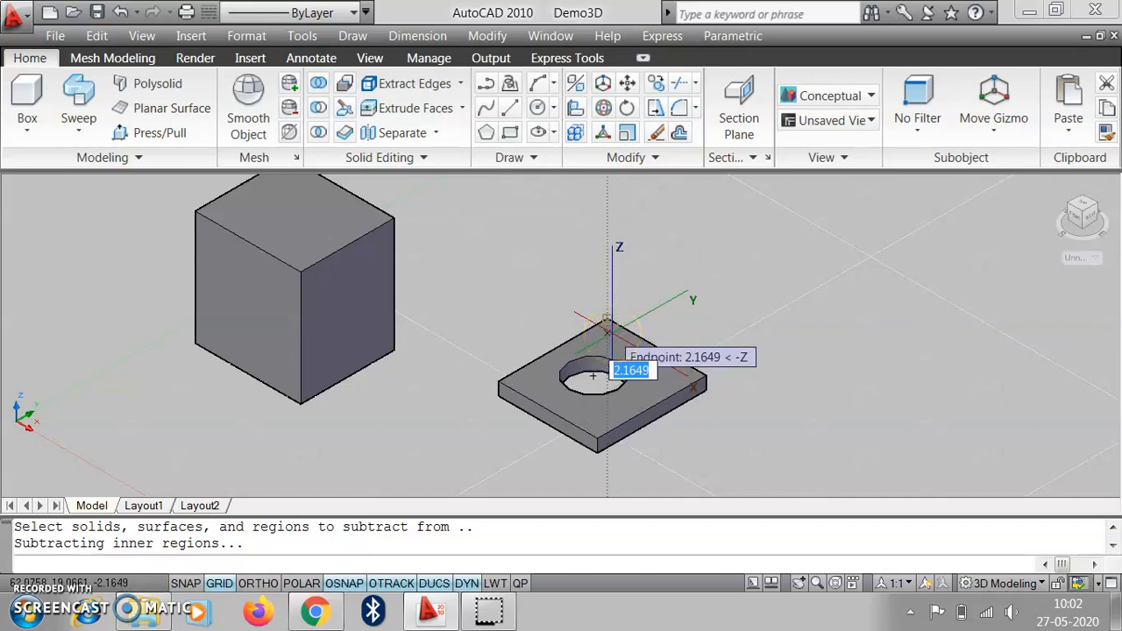
pyautogui.write('10')
pyautogui.press('Return')
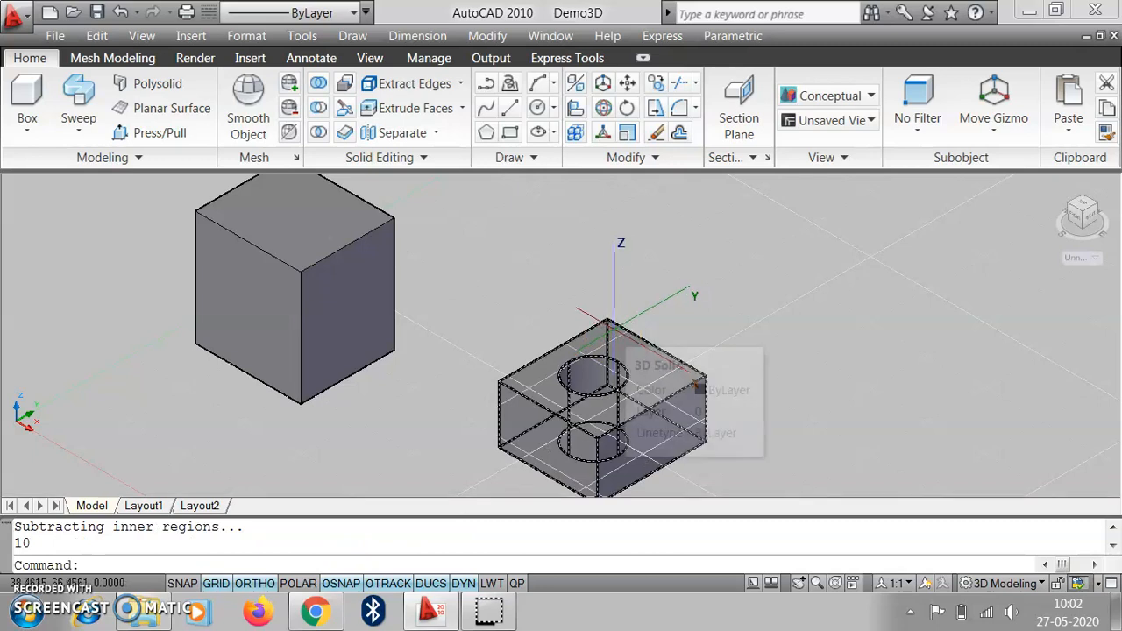
pyautogui.scroll(3, 593, 427)
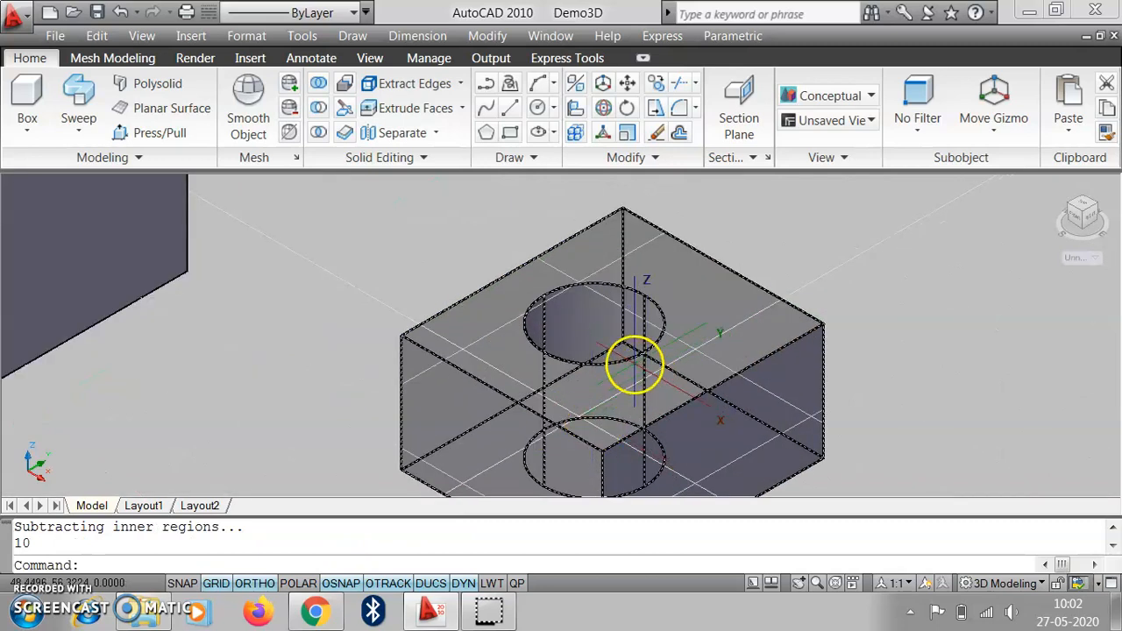
pyautogui.scroll(-4, 634, 364)
pyautogui.scroll(3, 591, 349)
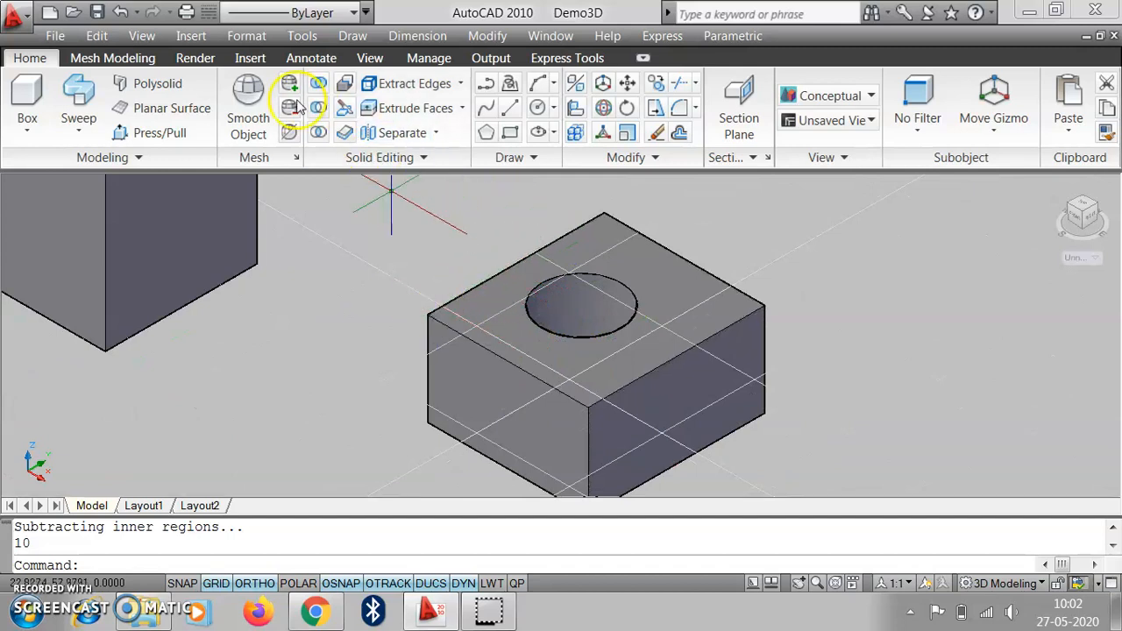
# Draw another rectangle on the ground plane behind the block with the hole, viewed from a lower orbit angle
pyautogui.click(370, 58)
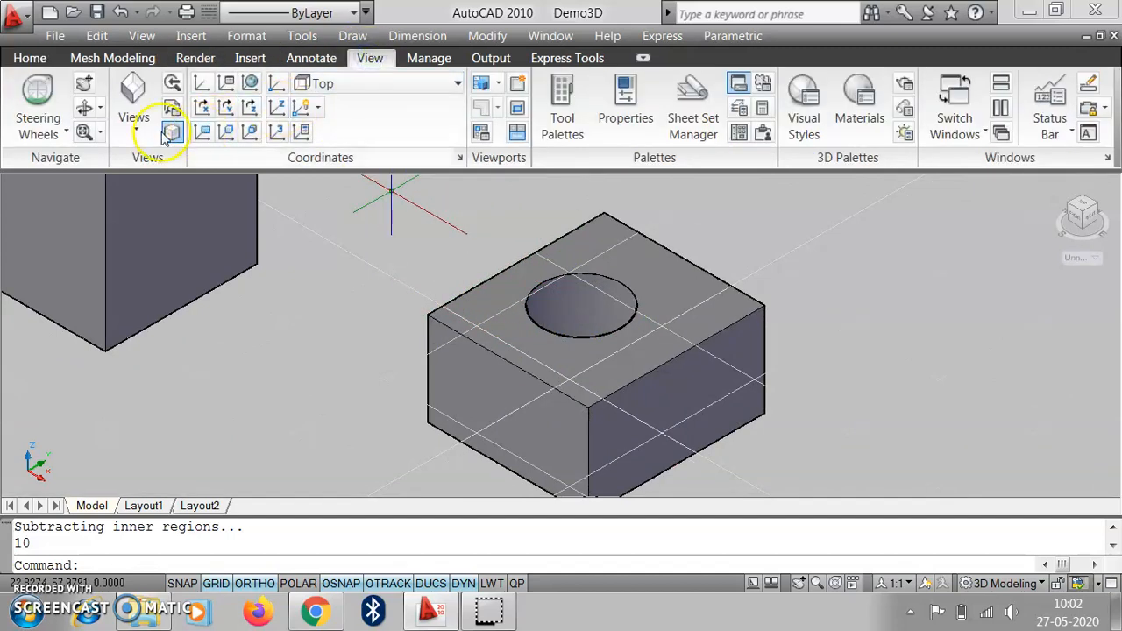
pyautogui.click(85, 106)
pyautogui.moveTo(644, 336)
pyautogui.mouseDown()
pyautogui.moveTo(598, 380)
pyautogui.moveTo(616, 431)
pyautogui.moveTo(686, 413)
pyautogui.moveTo(689, 353)
pyautogui.moveTo(623, 353)
pyautogui.moveTo(599, 384)
pyautogui.moveTo(638, 325)
pyautogui.moveTo(670, 319)
pyautogui.moveTo(641, 327)
pyautogui.moveTo(640, 343)
pyautogui.moveTo(648, 328)
pyautogui.moveTo(652, 346)
pyautogui.moveTo(660, 337)
pyautogui.mouseUp()
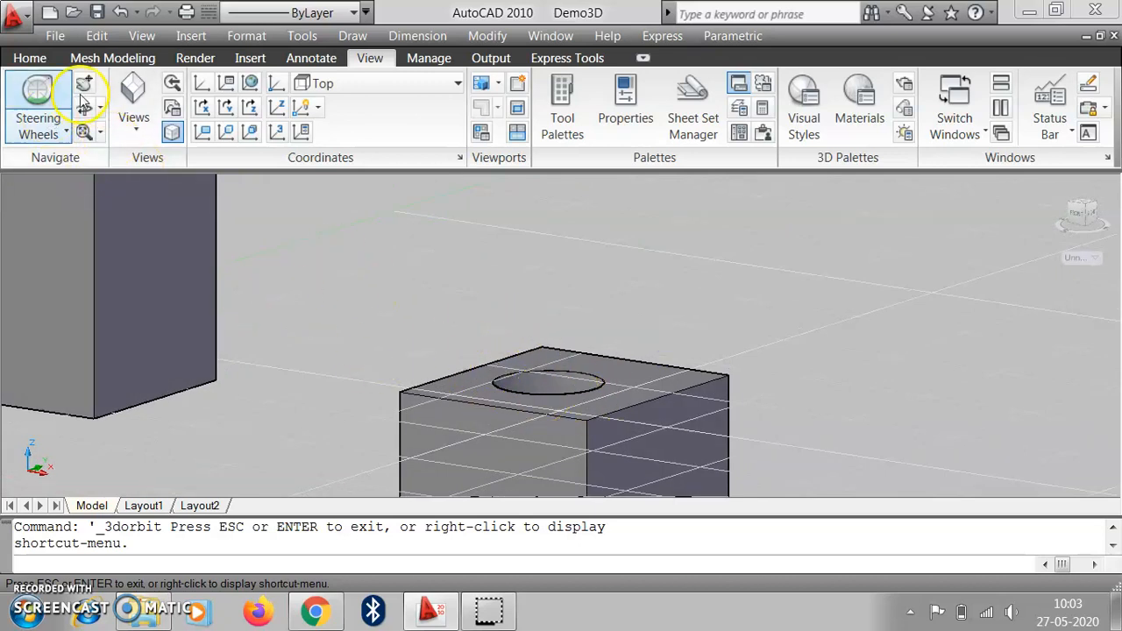
pyautogui.click(30, 58)
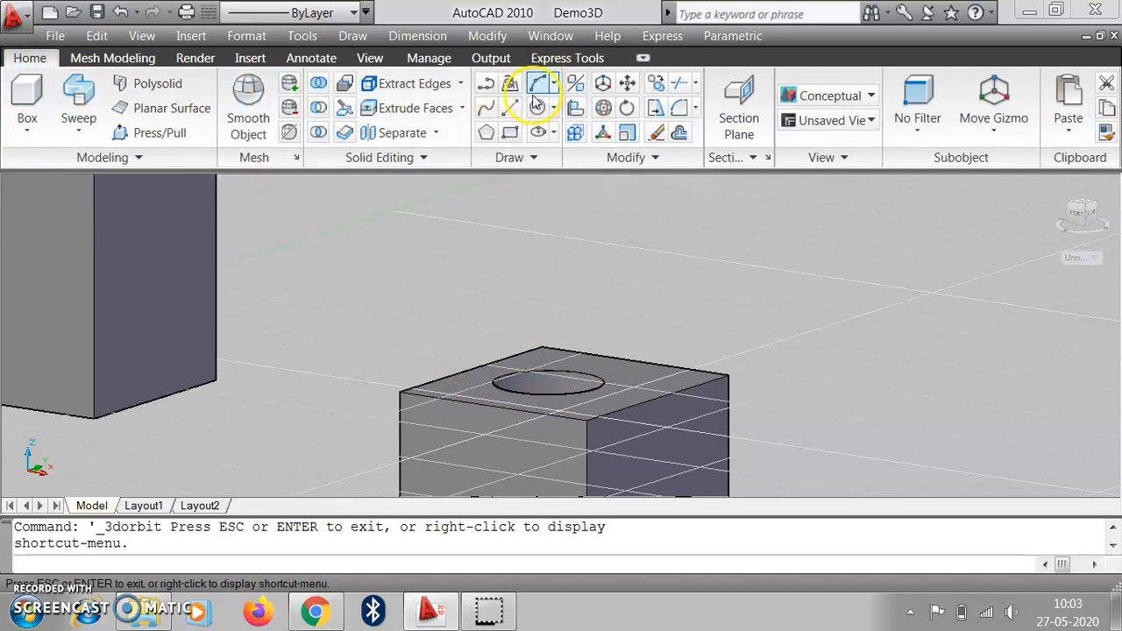
pyautogui.click(510, 132)
pyautogui.click(767, 292)
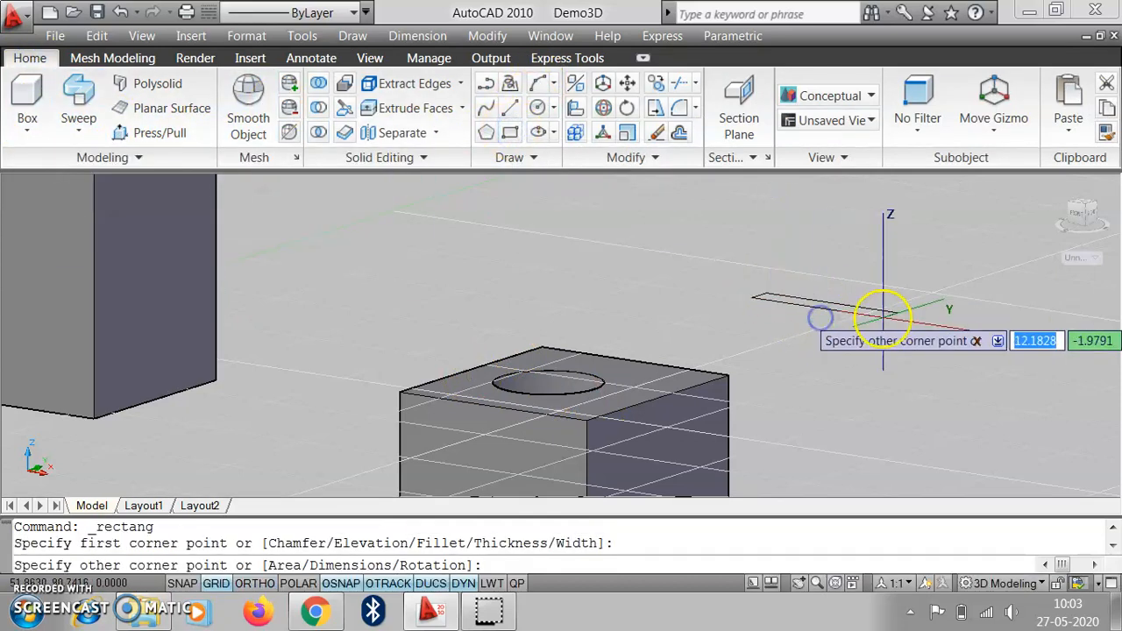
pyautogui.click(840, 353)
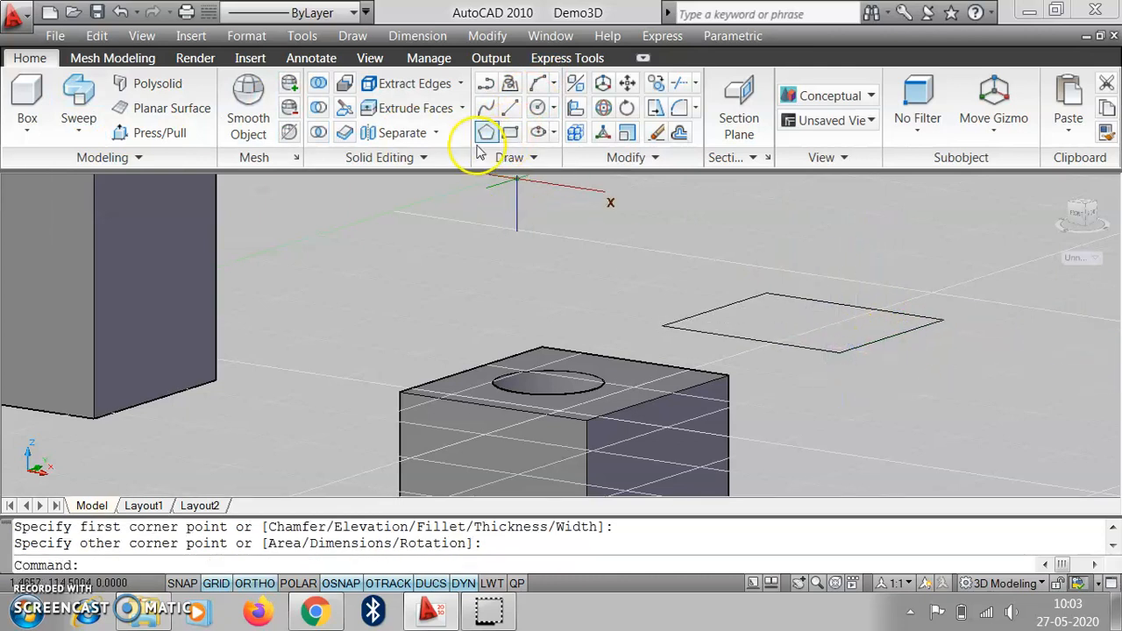
# Draw a circle around the middle of the rectangle behind the holed block
pyautogui.click(537, 107)
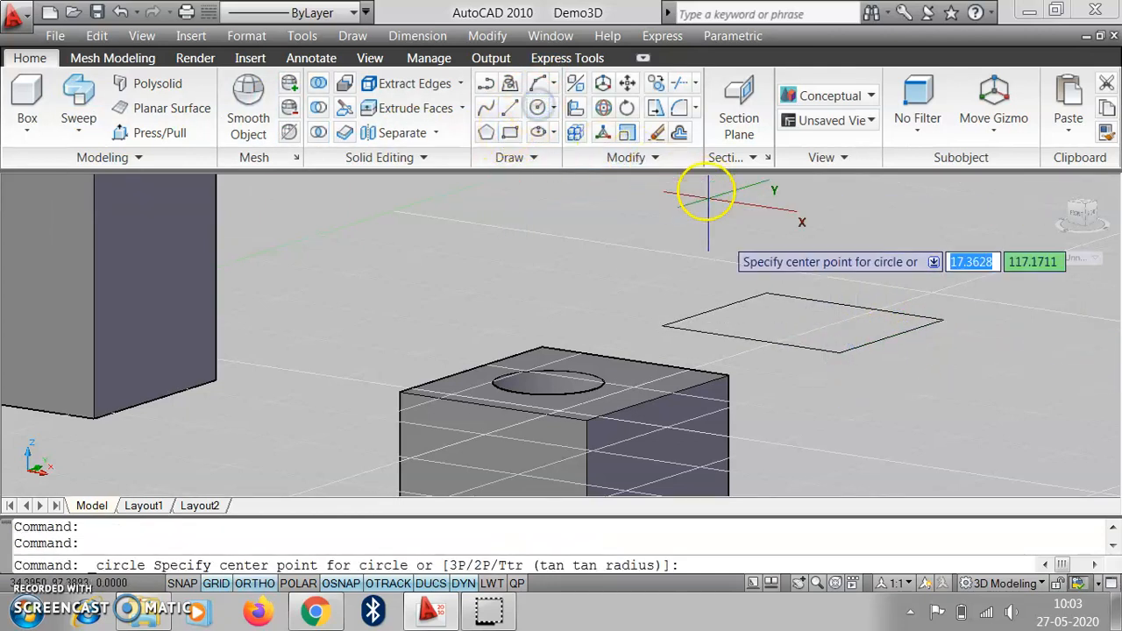
pyautogui.click(793, 322)
pyautogui.click(840, 321)
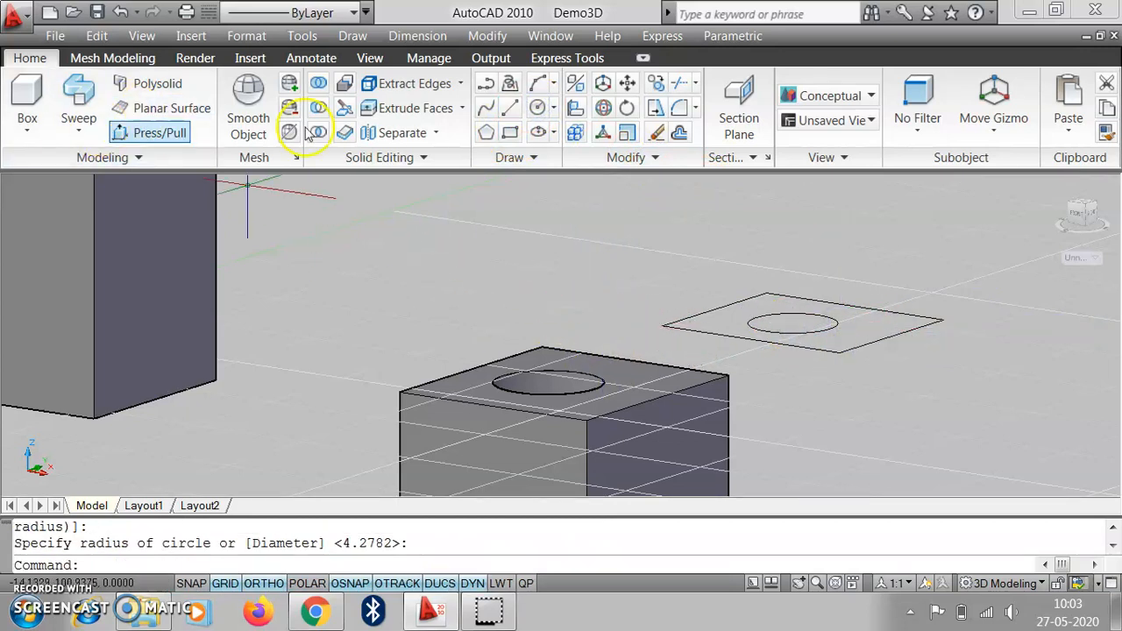
# Press/Pull the area around the circle in the rear rectangle upward freehand to form a second holed block
pyautogui.click(143, 132)
pyautogui.click(721, 321)
pyautogui.click(716, 306)
pyautogui.click(709, 262)
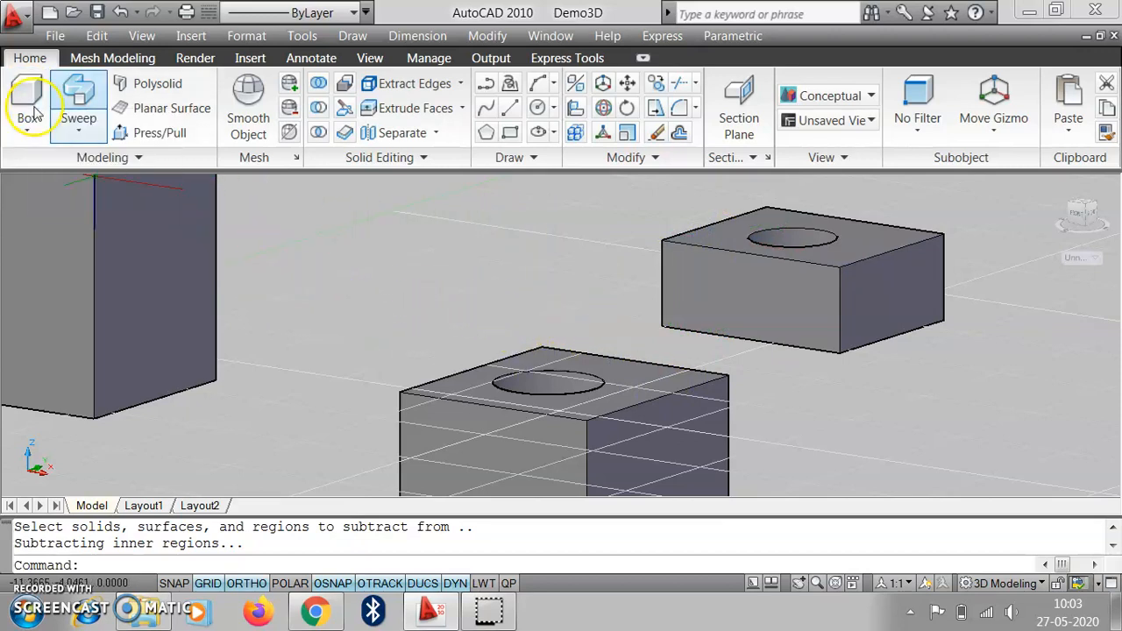
# Draw a rectangle of about 19.5 by 15.6 on the ground plane between the tall block and the holed blocks
pyautogui.click(508, 131)
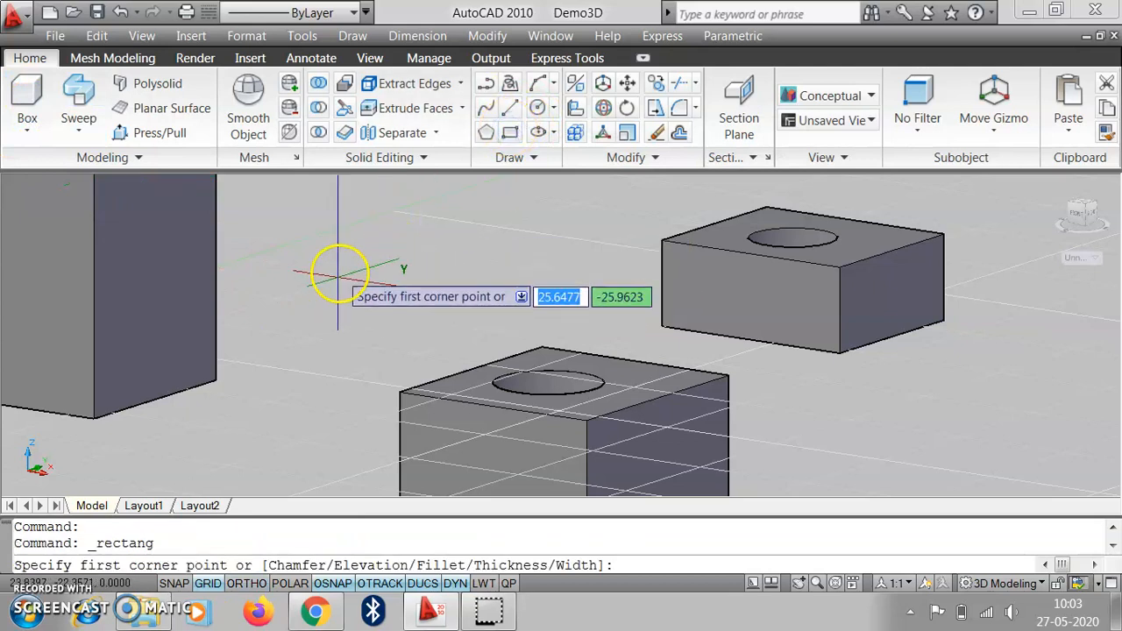
pyautogui.click(372, 248)
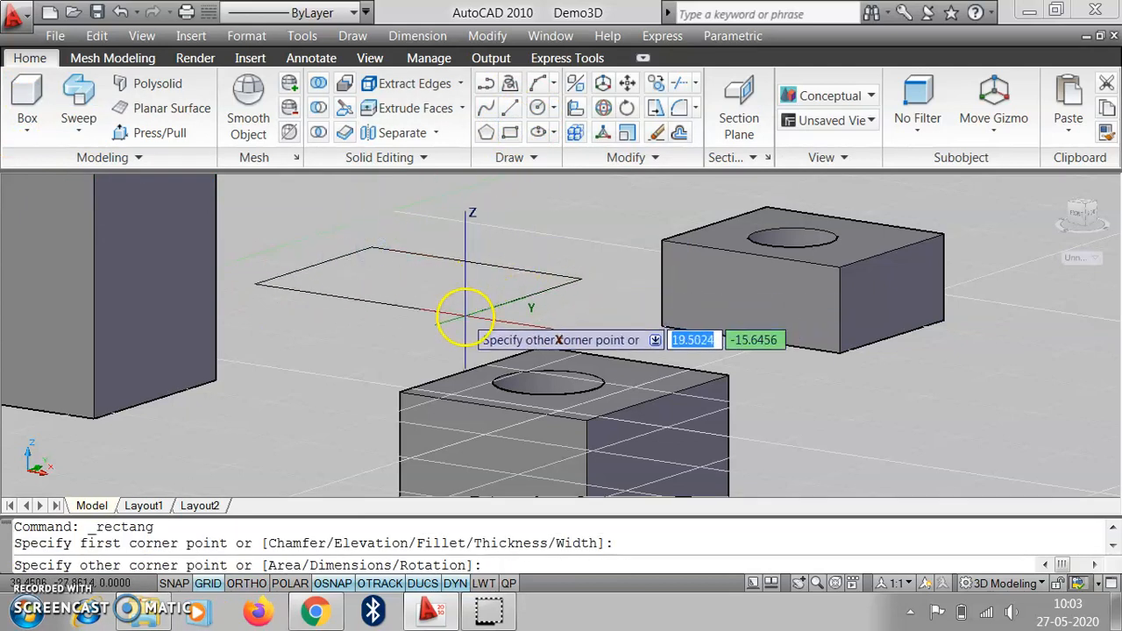
pyautogui.click(465, 313)
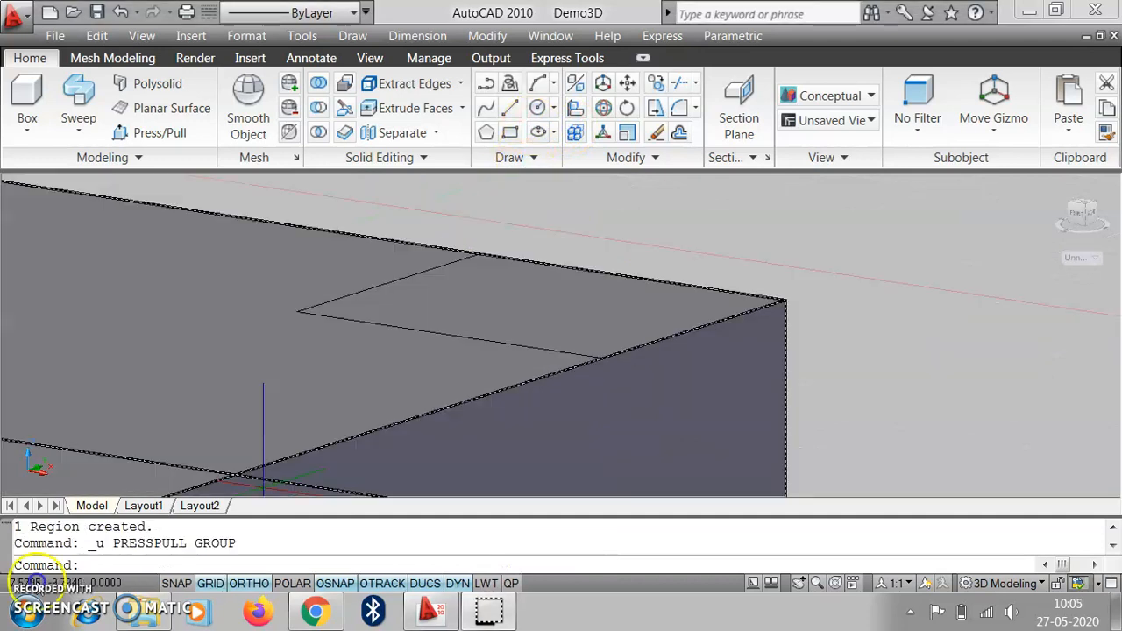
# Erase the rectangle at the slab's top corner and draw a new one freehand on the top face, starting at that corner
pyautogui.press('Delete')
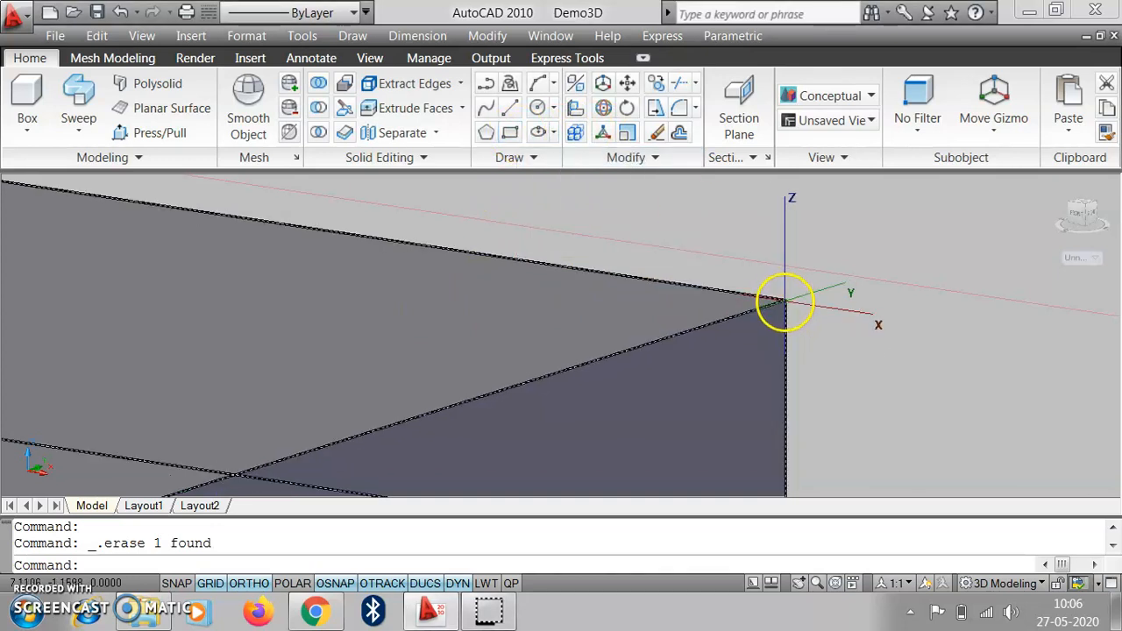
pyautogui.click(509, 132)
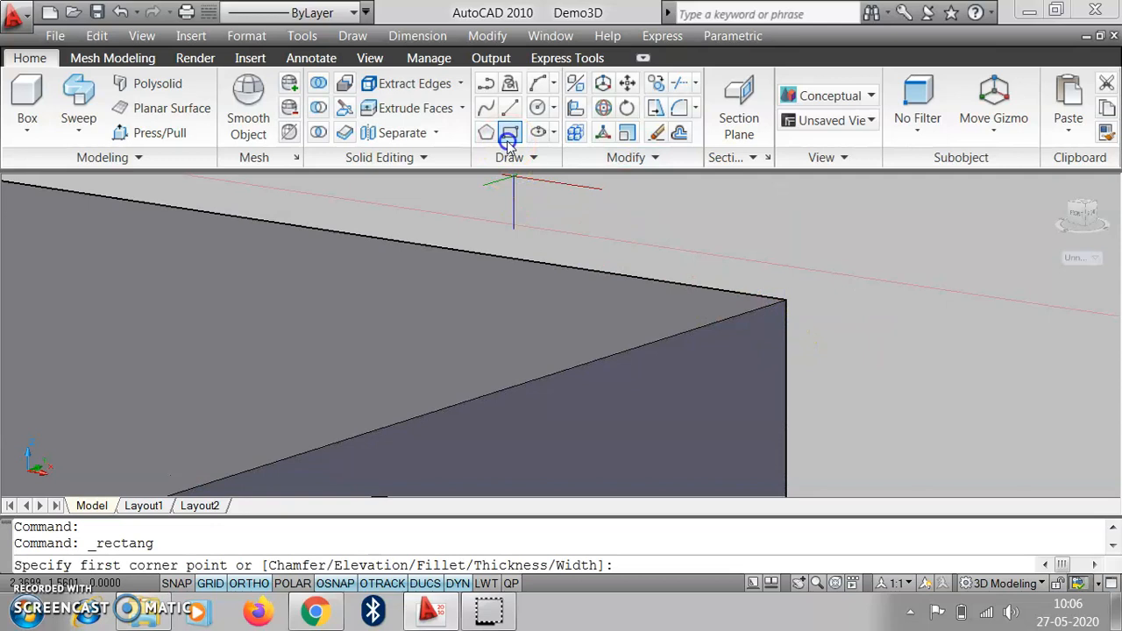
pyautogui.click(784, 301)
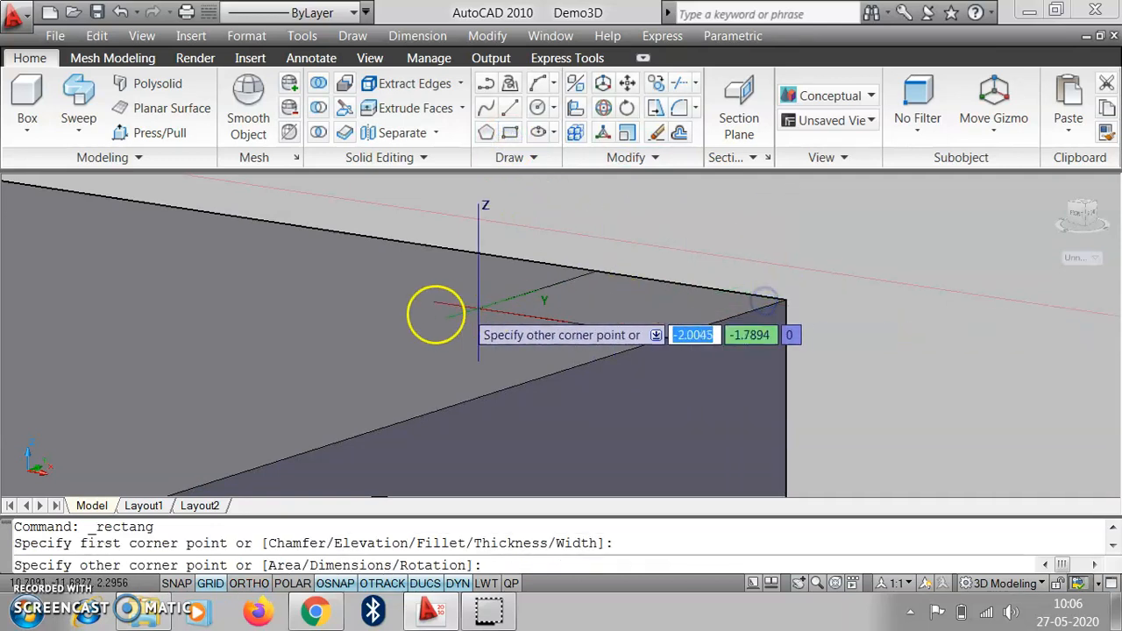
pyautogui.click(288, 319)
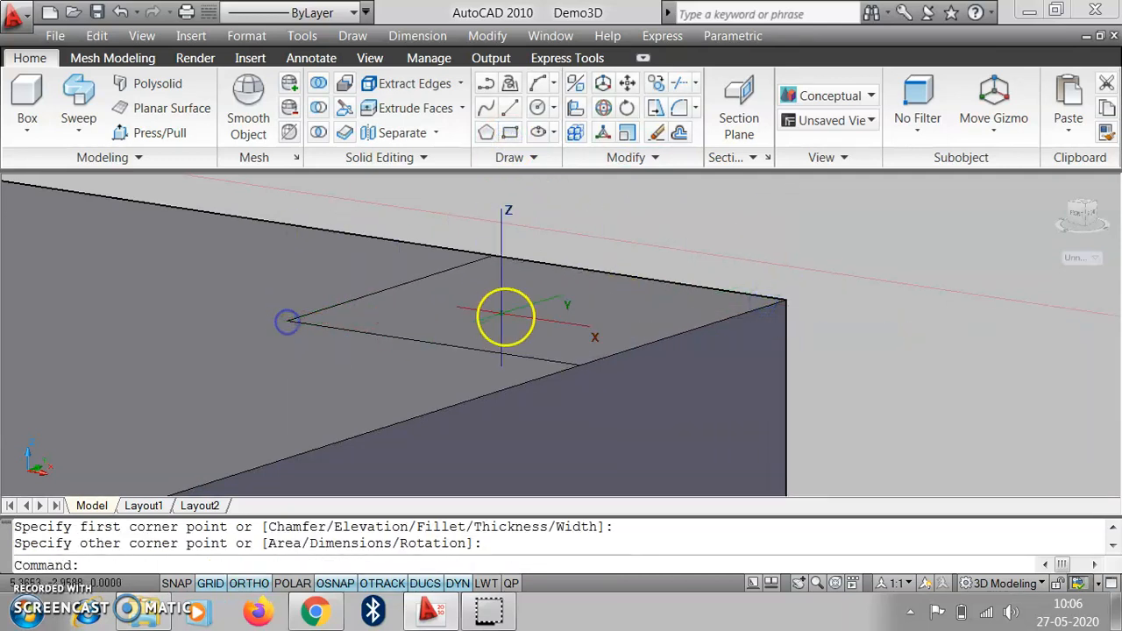
# Press/Pull the corner rectangle about 1 unit down into the slab to cut a notch
pyautogui.click(153, 136)
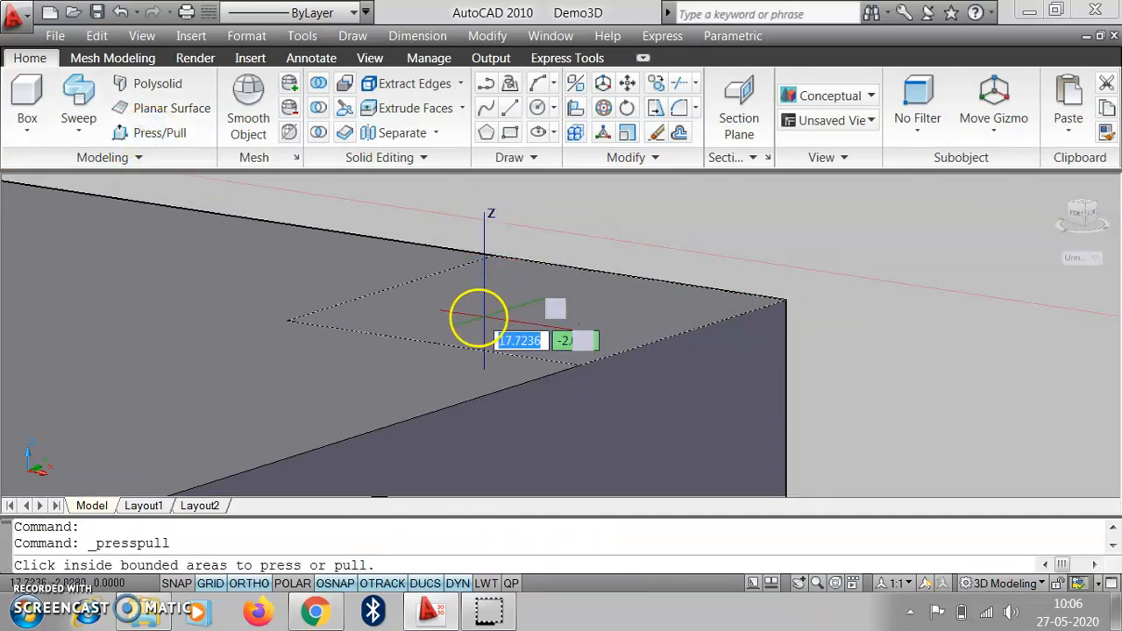
pyautogui.click(466, 314)
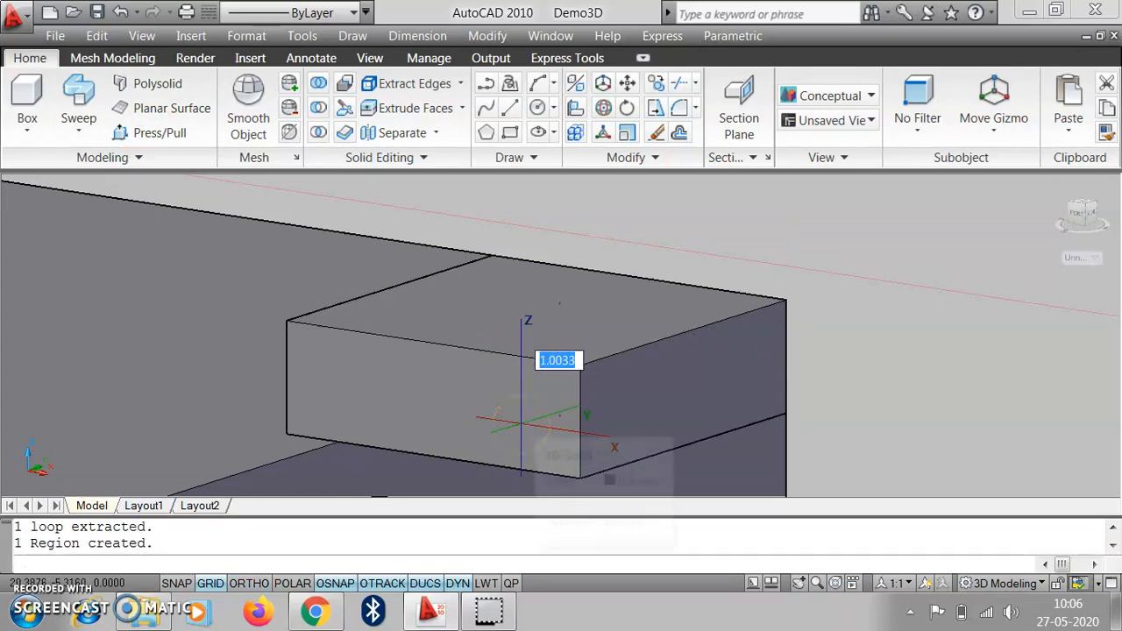
pyautogui.click(524, 425)
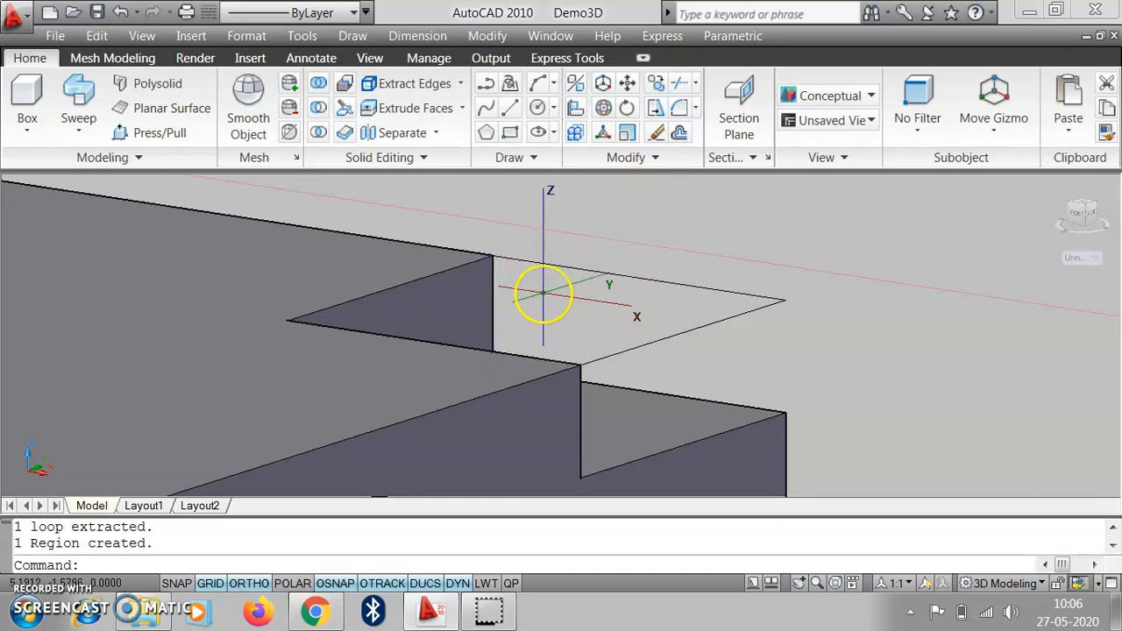
# Examine the notched slab corner and the surrounding solids from an orbited, wider view
pyautogui.click(372, 58)
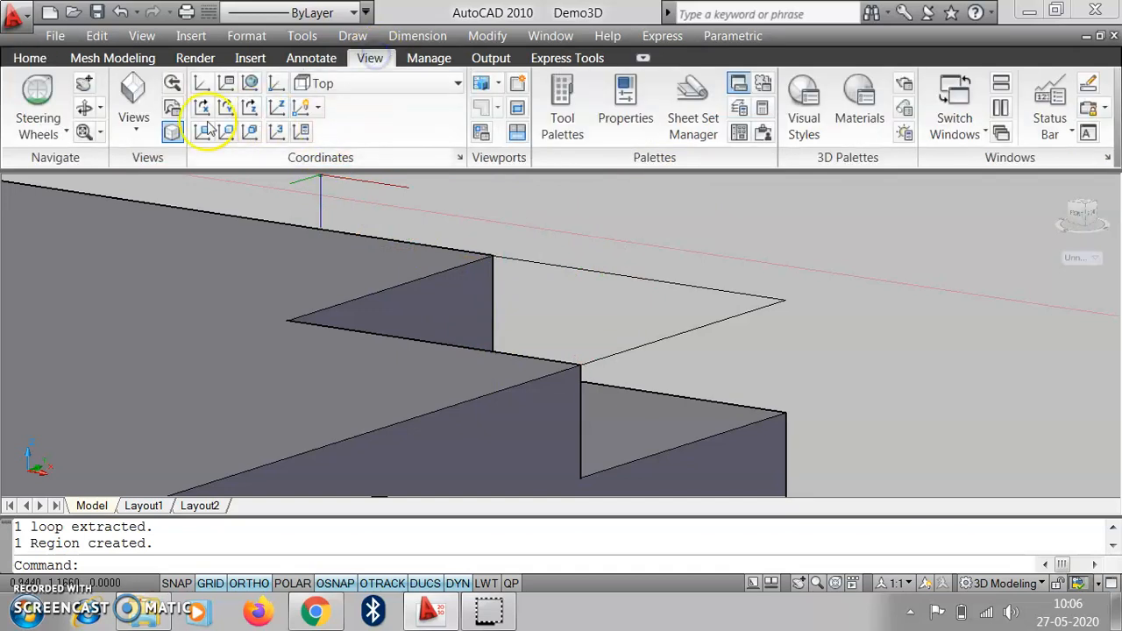
pyautogui.click(84, 106)
pyautogui.moveTo(594, 325); pyautogui.dragTo(538, 333)
pyautogui.moveTo(603, 287); pyautogui.dragTo(643, 267)
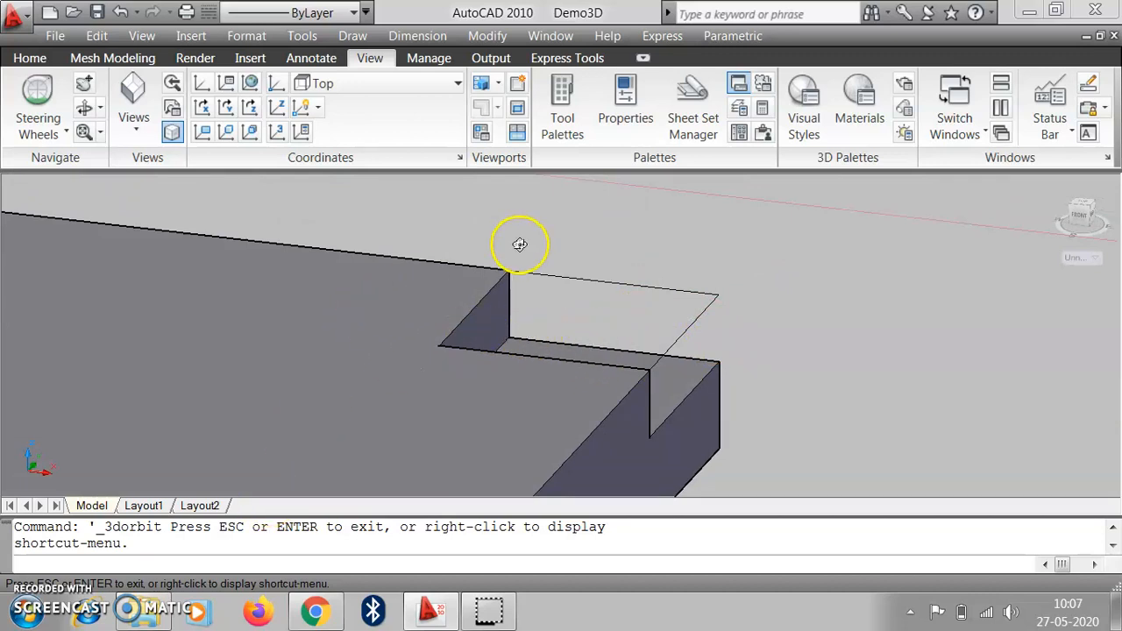
pyautogui.scroll(-5, 526, 263)
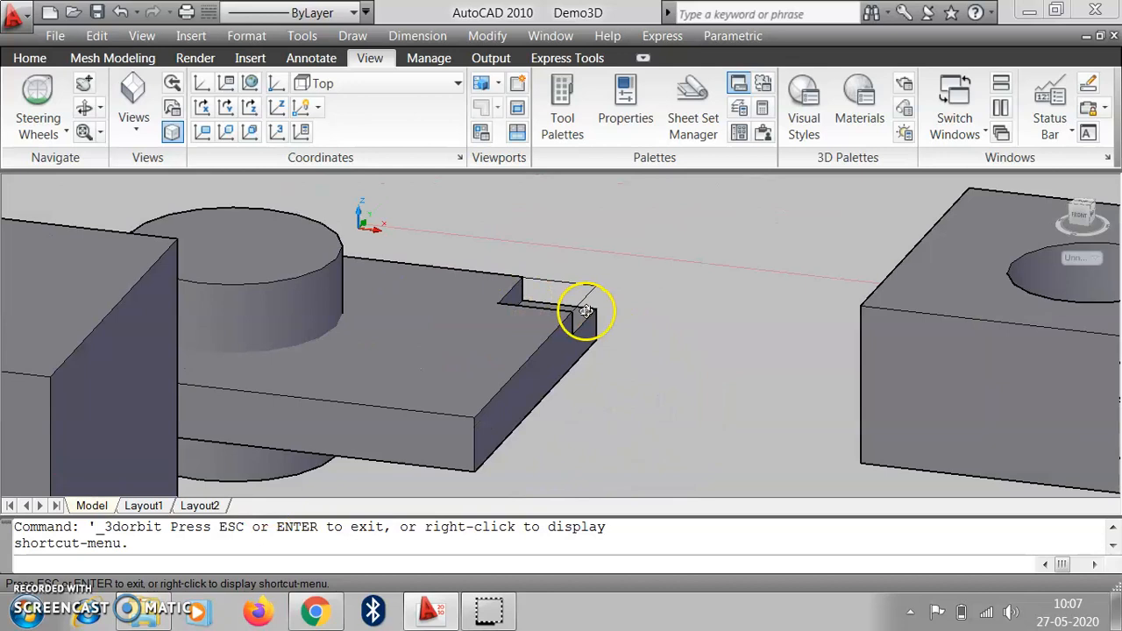
pyautogui.scroll(2, 585, 311)
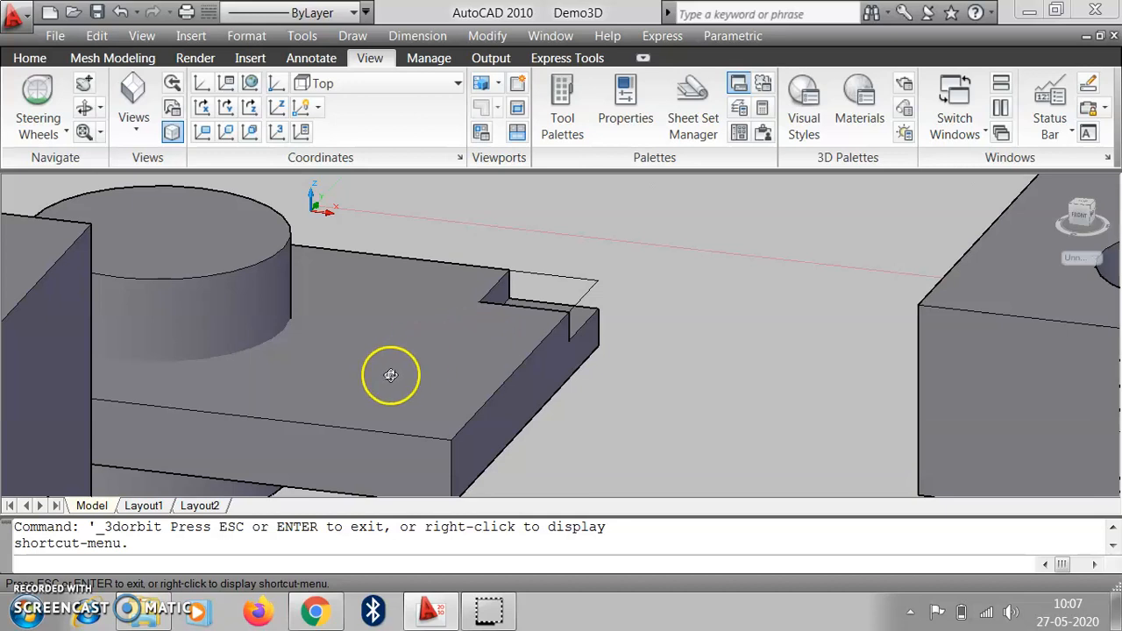
pyautogui.scroll(-4, 390, 375)
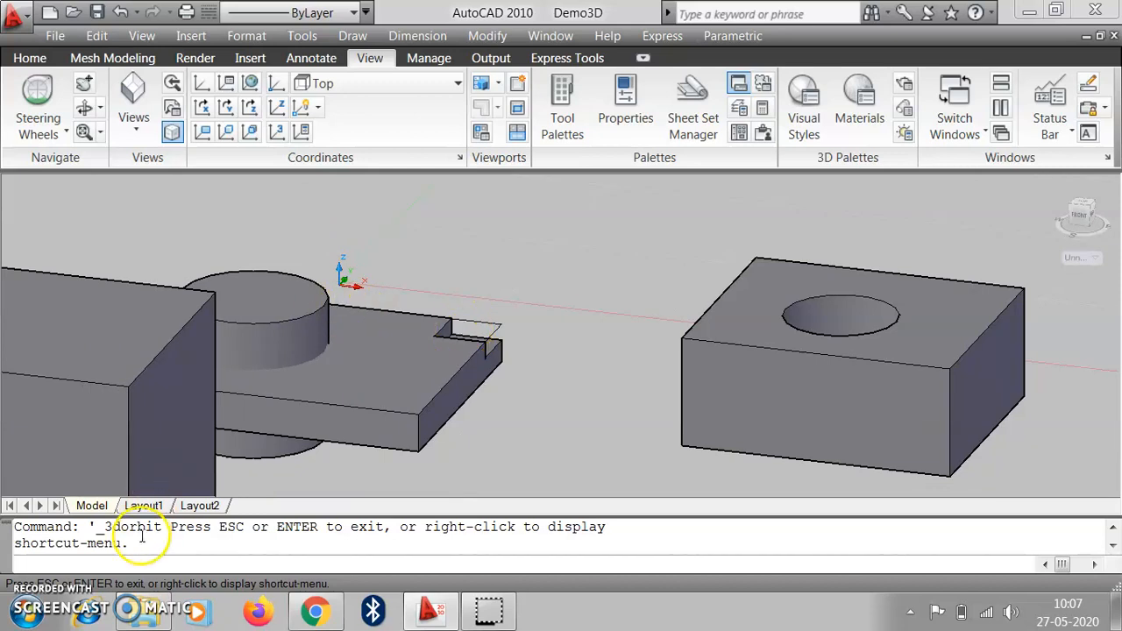
pyautogui.scroll(-4, 151, 281)
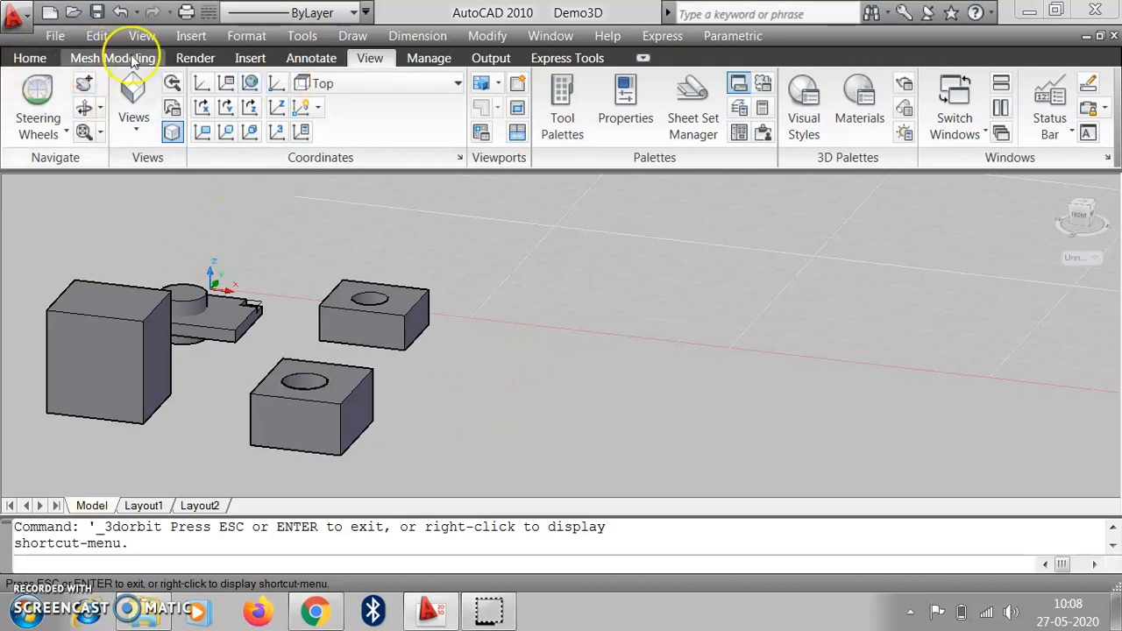
# Draw an open three-sided line profile with right-angled corners on the ground plane, in the empty area beyond the holed blocks
pyautogui.click(29, 58)
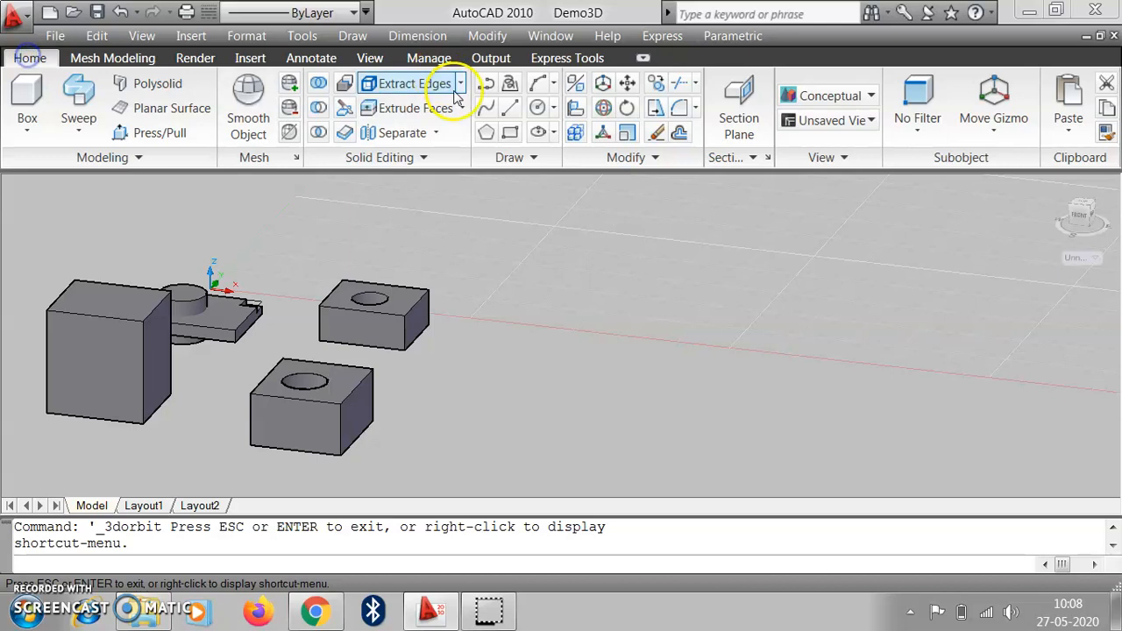
pyautogui.click(510, 107)
pyautogui.click(535, 355)
pyautogui.click(628, 323)
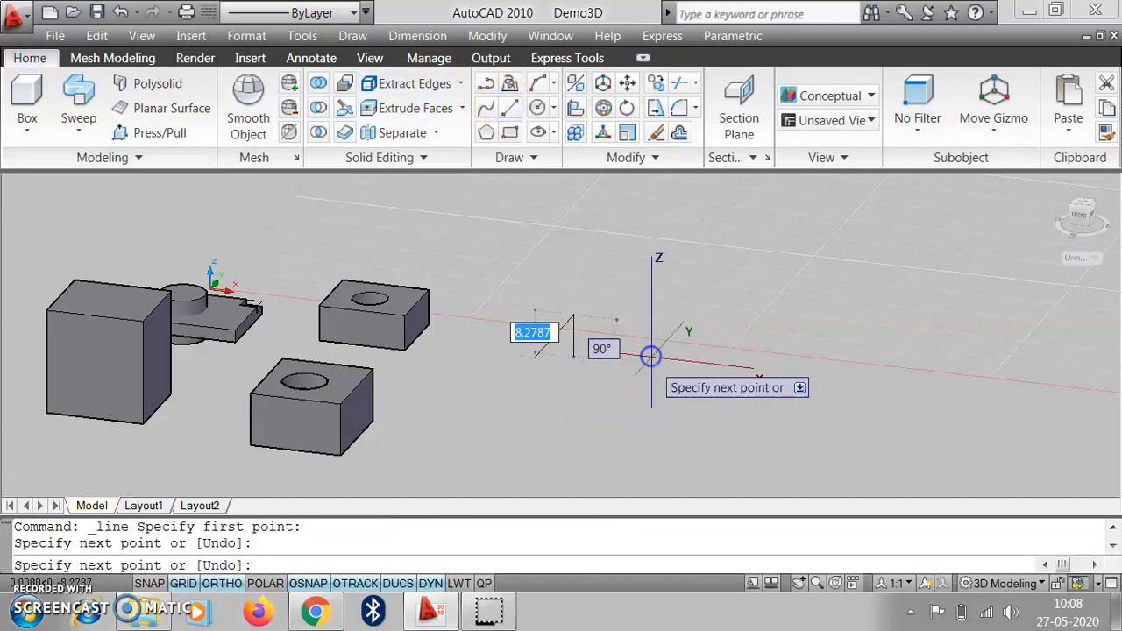
pyautogui.click(669, 325)
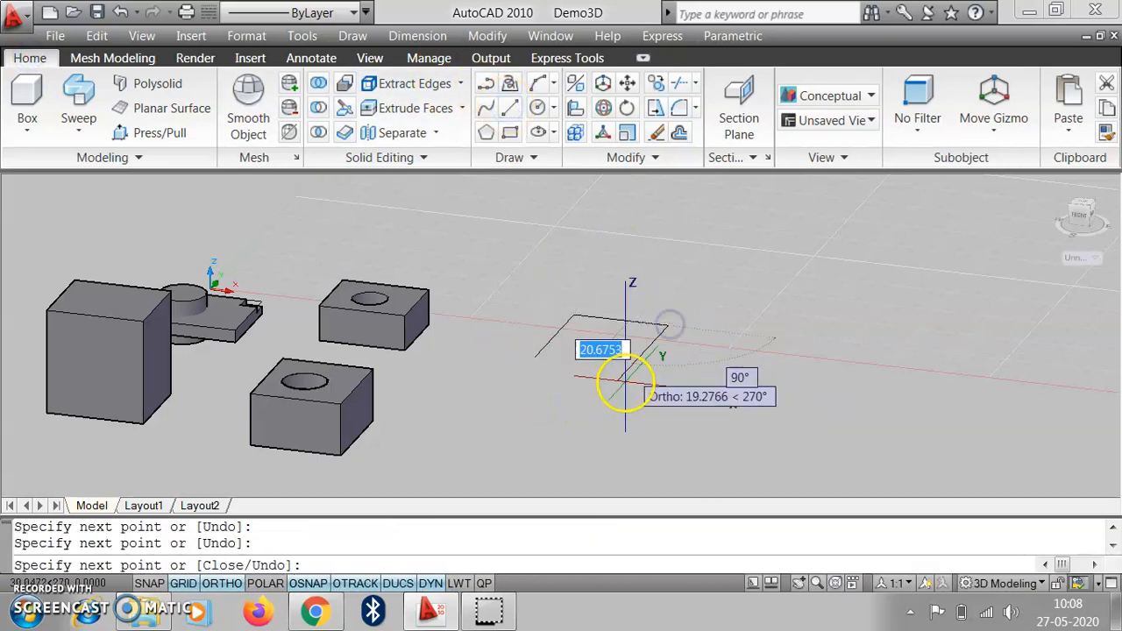
pyautogui.click(626, 381)
pyautogui.press('Return')
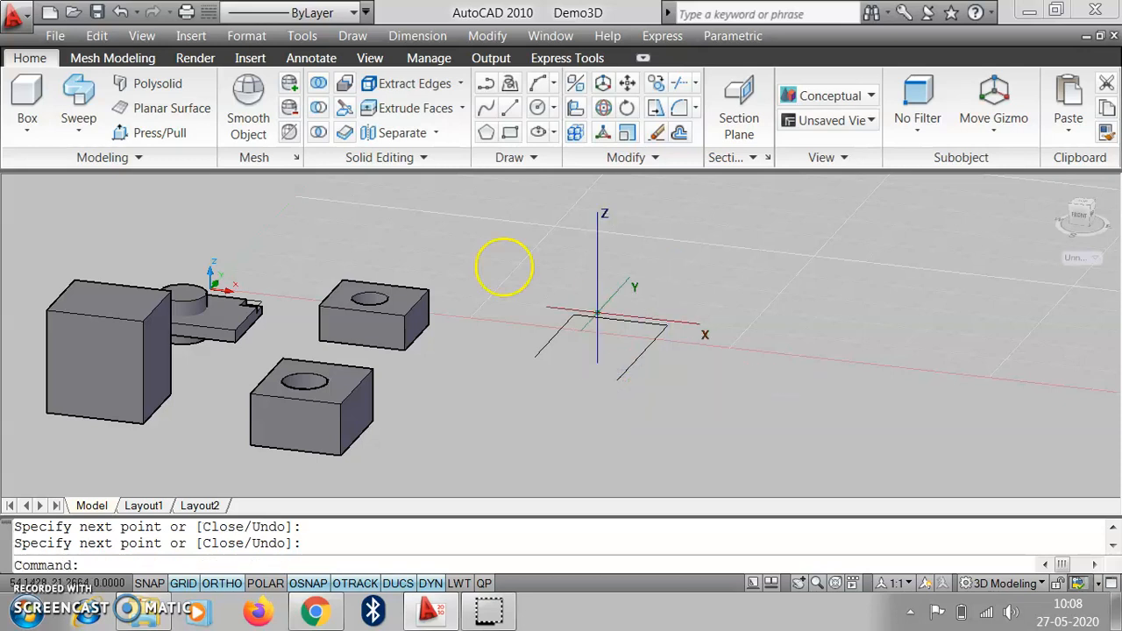
# Try to Press/Pull the area inside the open three-line profile
pyautogui.click(167, 133)
pyautogui.click(605, 338)
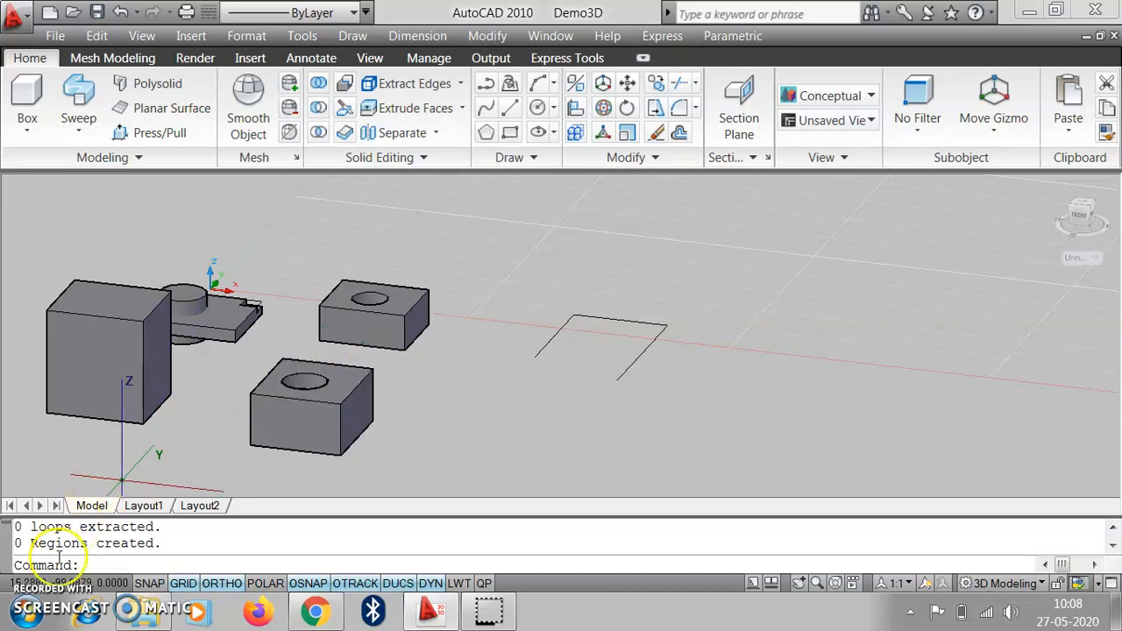
pyautogui.click(697, 394)
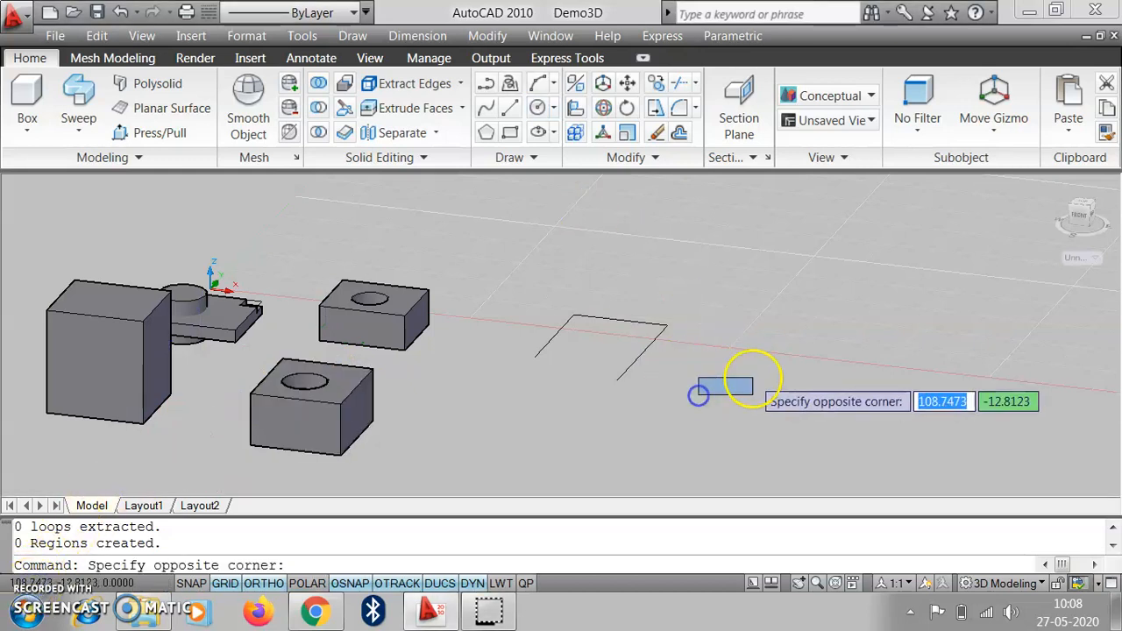
pyautogui.click(739, 371)
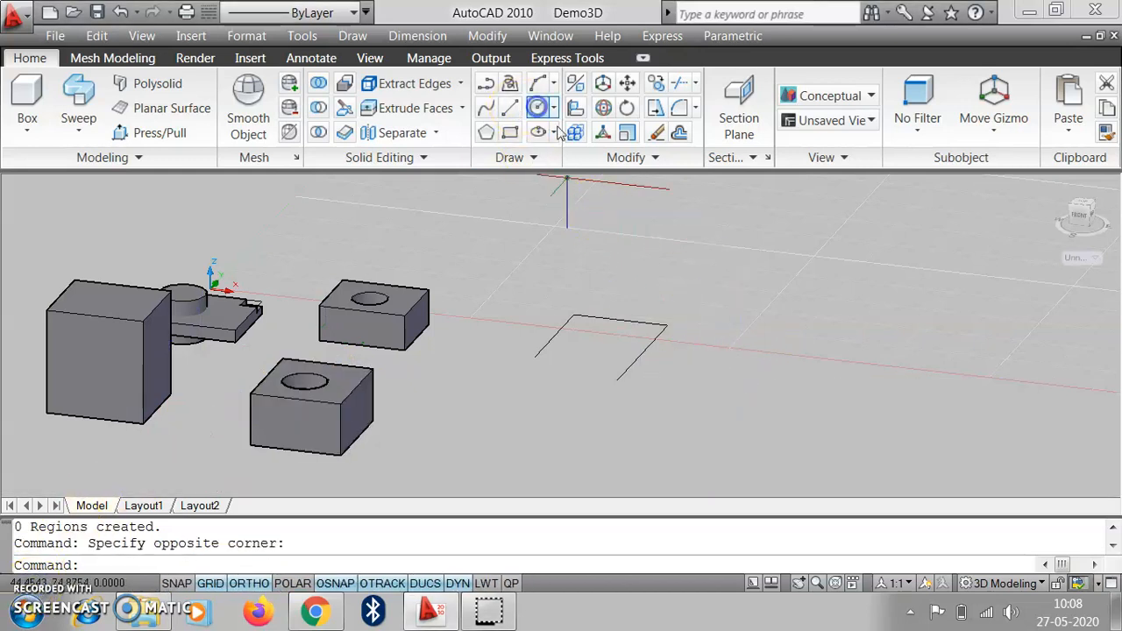
# Draw a circle of radius about 23.1 beside the open profile and a smaller off-centre circle inside it
pyautogui.click(537, 107)
pyautogui.click(719, 412)
pyautogui.click(783, 375)
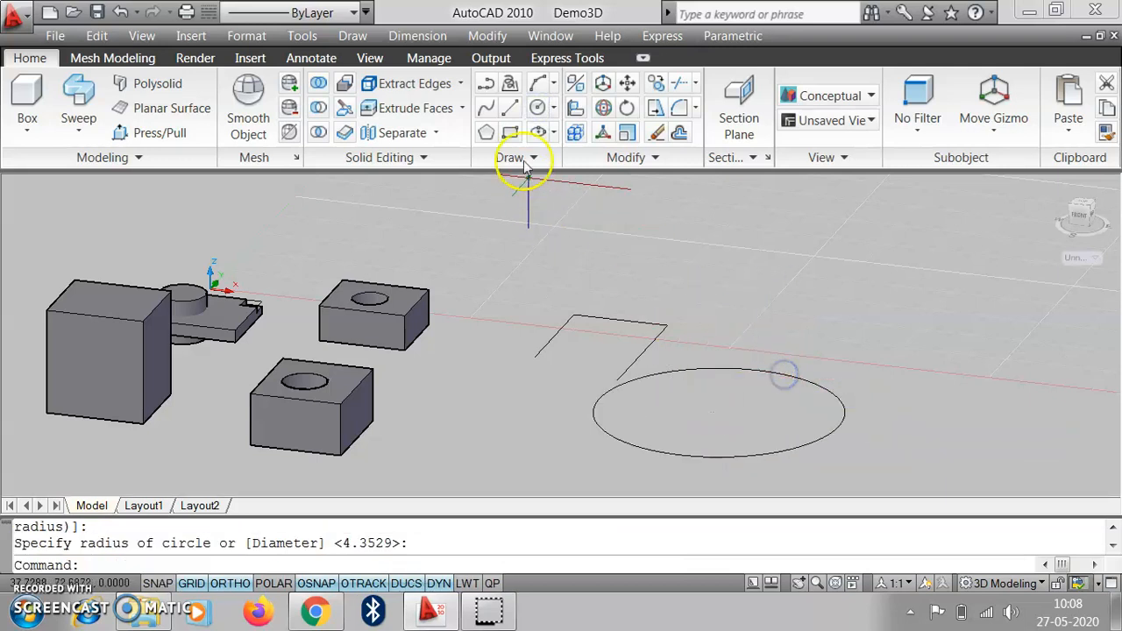
pyautogui.click(538, 110)
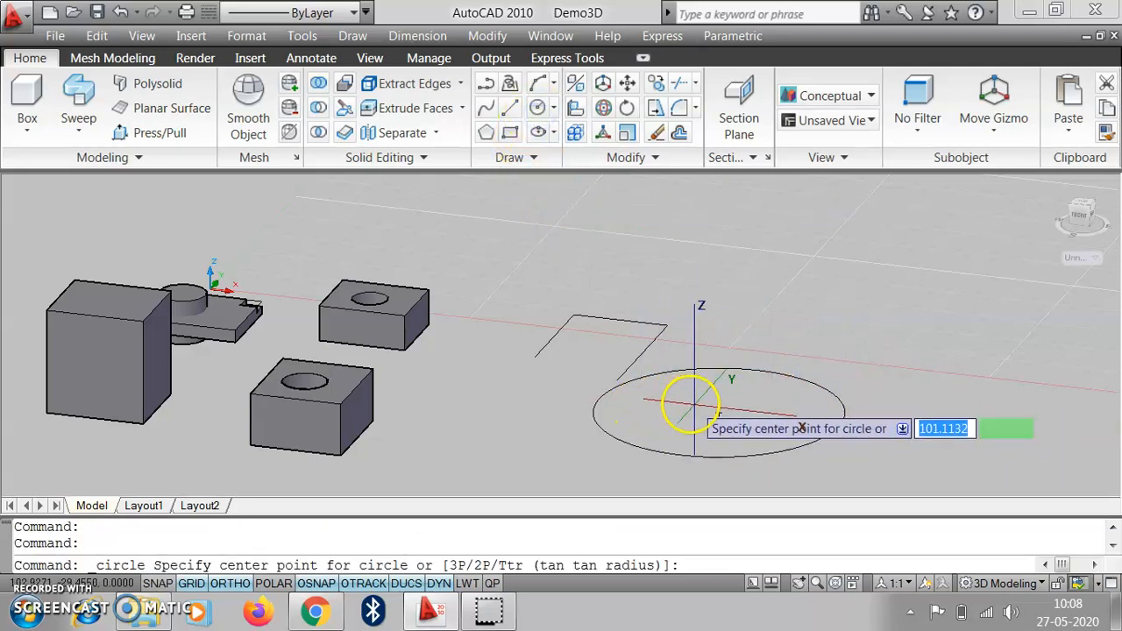
pyautogui.click(694, 404)
pyautogui.click(732, 404)
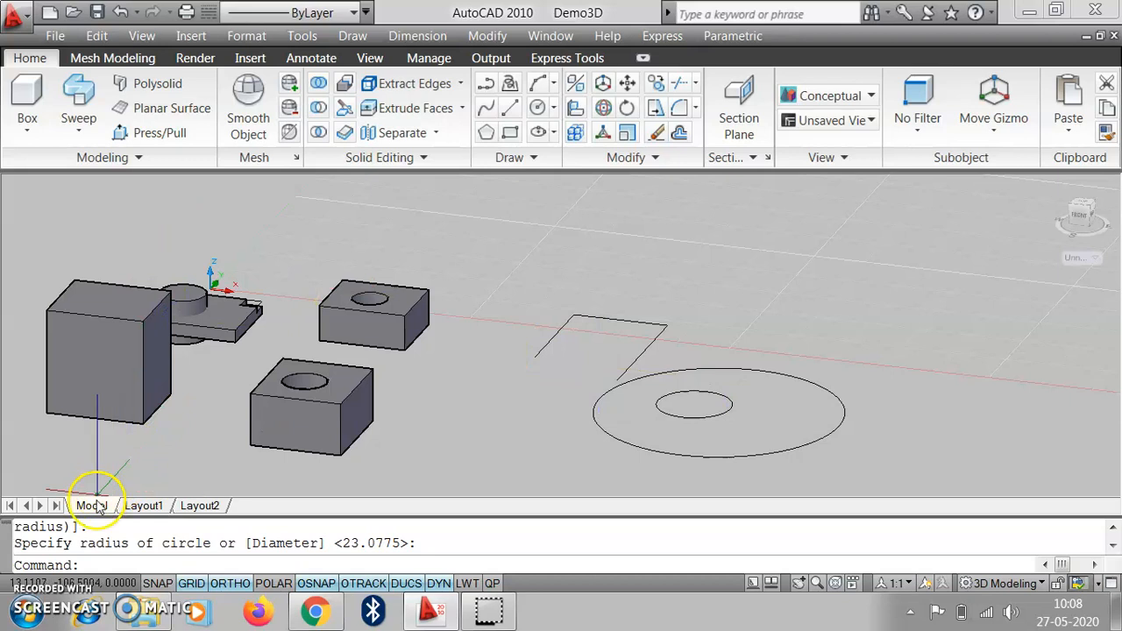
# Press/Pull the area between the two circles upward freehand to form a cylinder with an off-centre hole
pyautogui.click(151, 133)
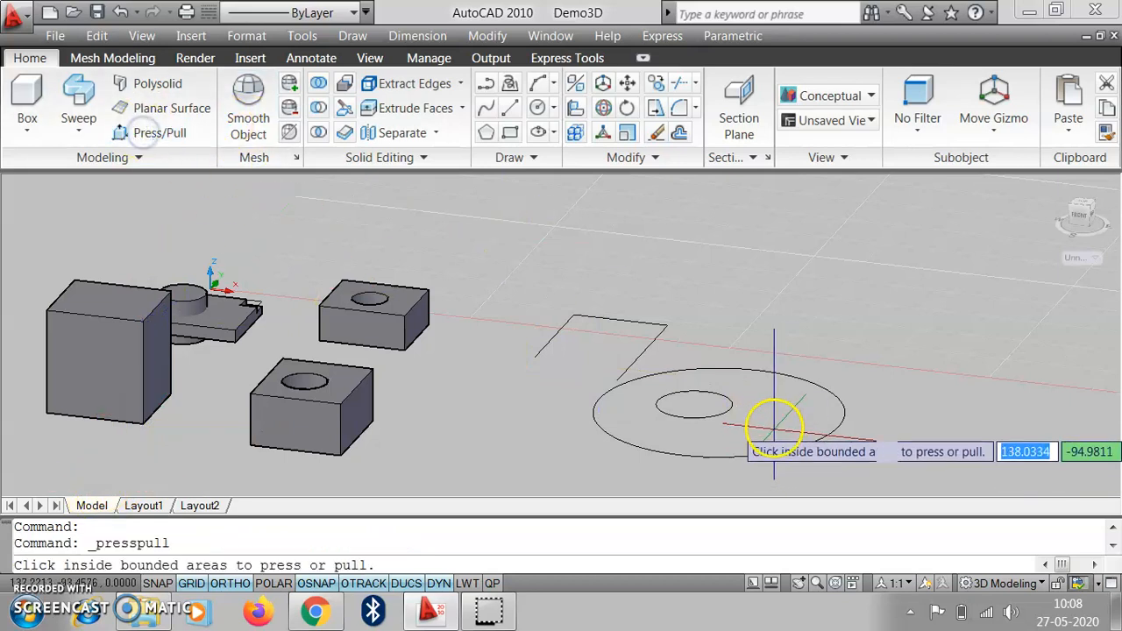
pyautogui.click(773, 412)
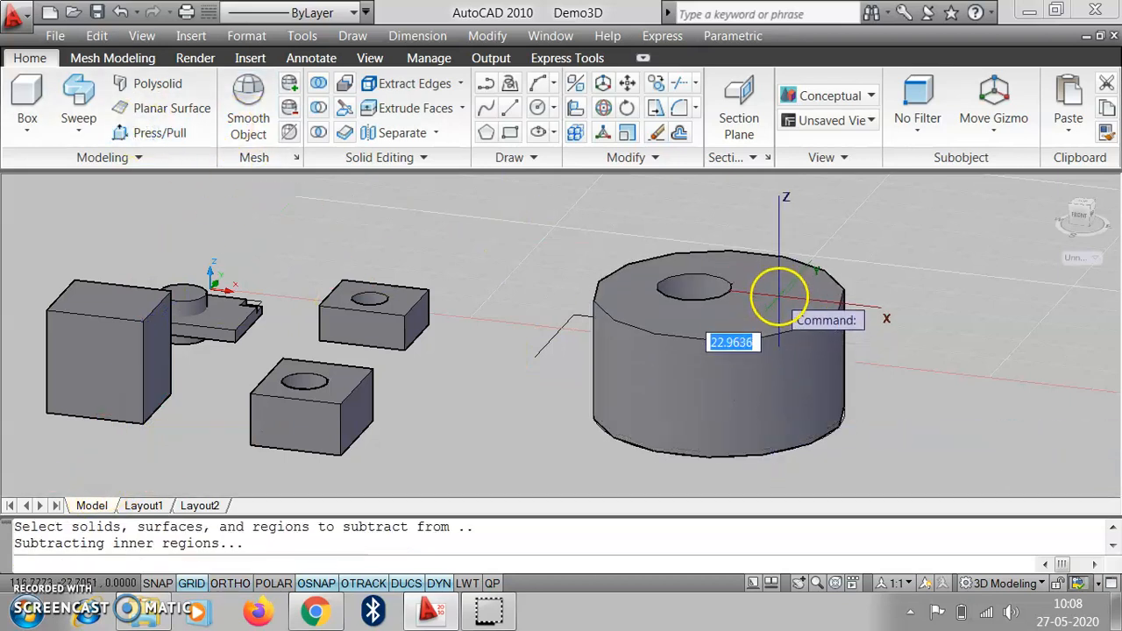
pyautogui.click(785, 296)
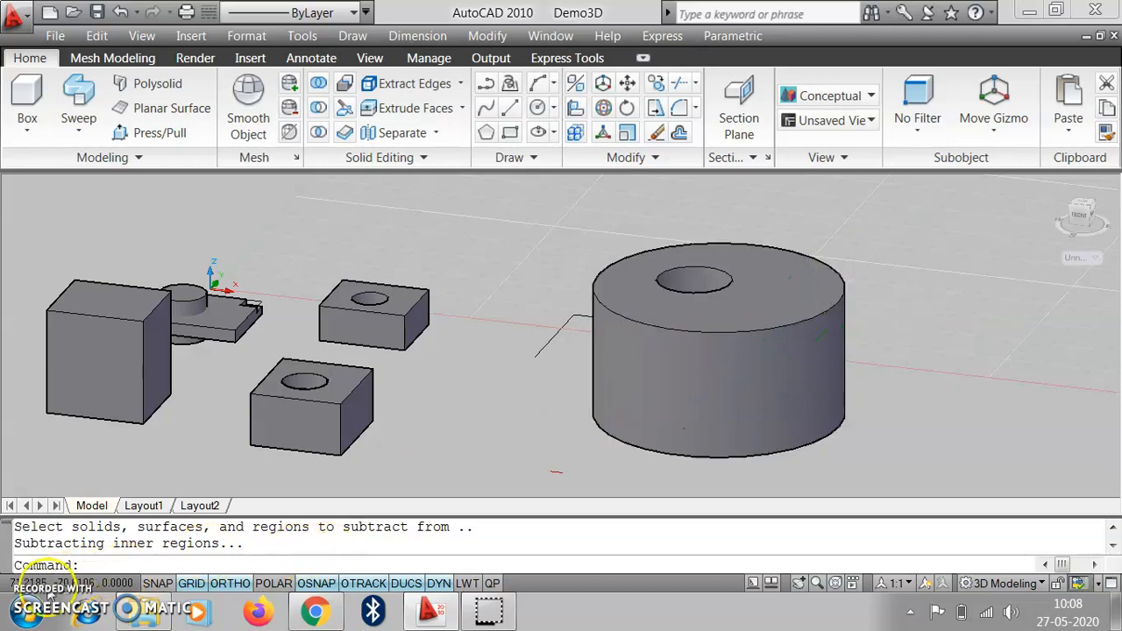